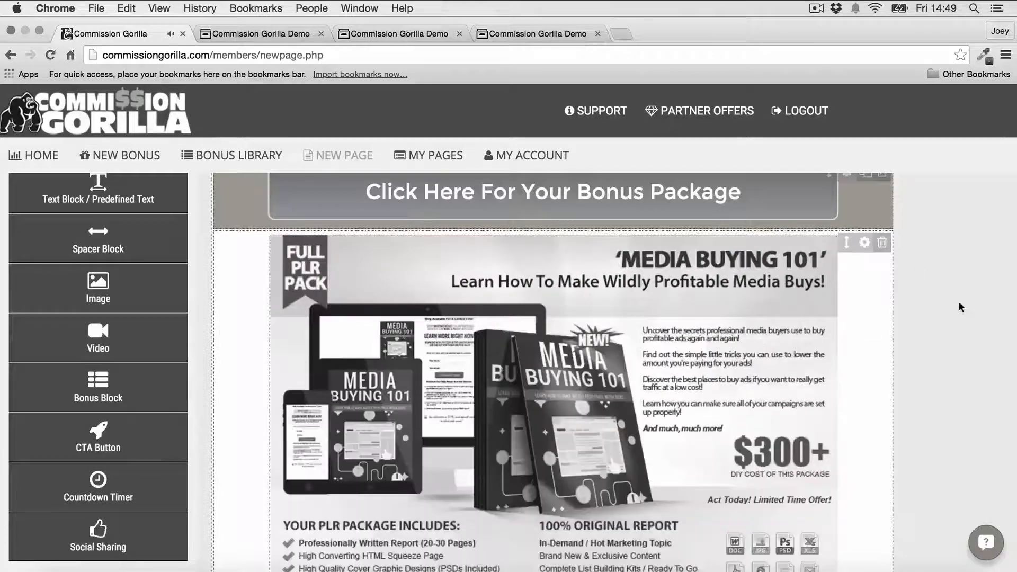
- Fill the first empty bonus block with the saved Bonus 4 Image
scroll(564, 302, "down", 7)
left_click(564, 291)
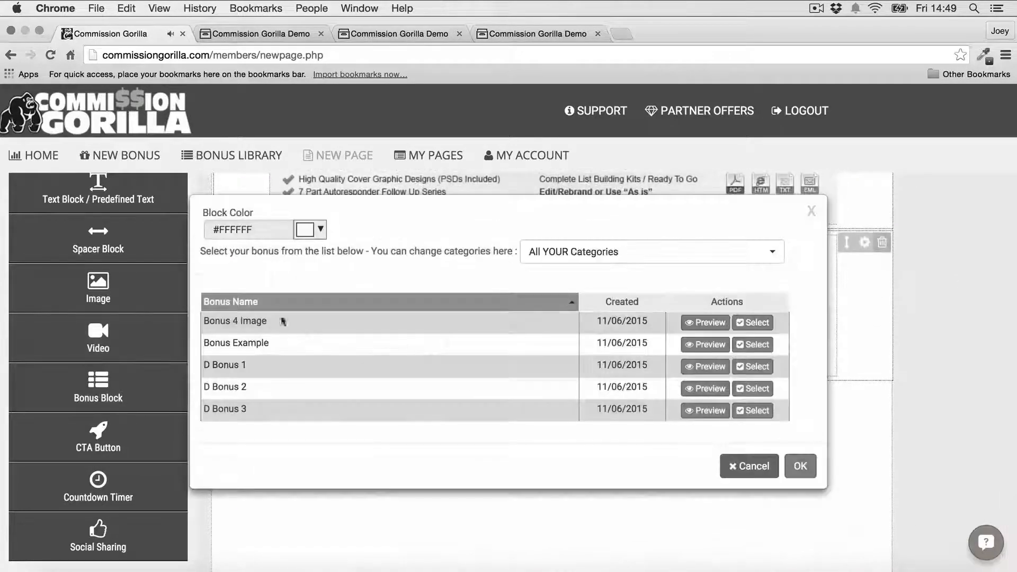
left_click(752, 319)
scroll(915, 286, "down", 2)
scroll(915, 286, "down", 5)
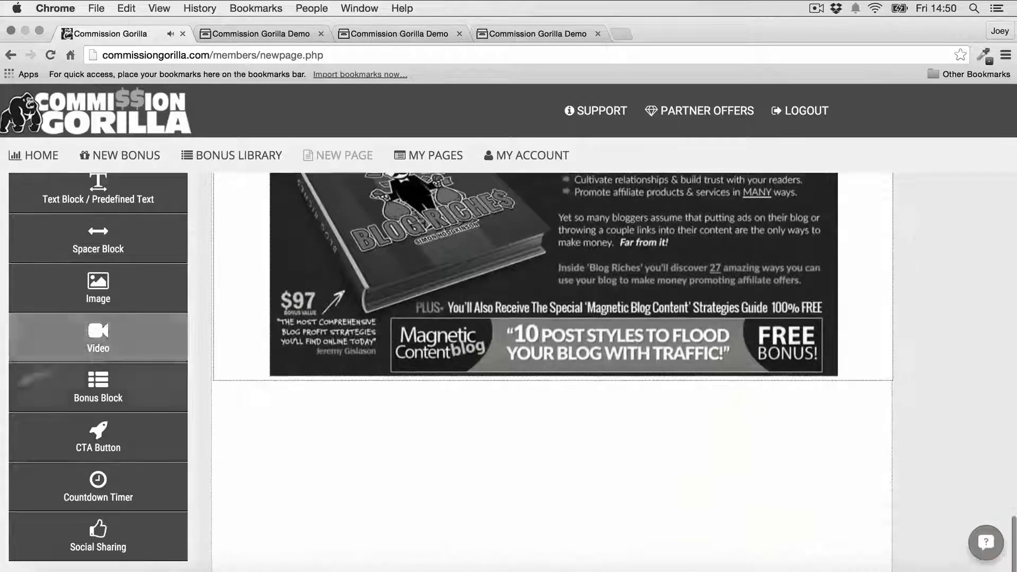
- Fill the next empty bonus block with the Amazon gift-card bonus
left_click(551, 288)
left_click(753, 390)
scroll(880, 327, "up", 15)
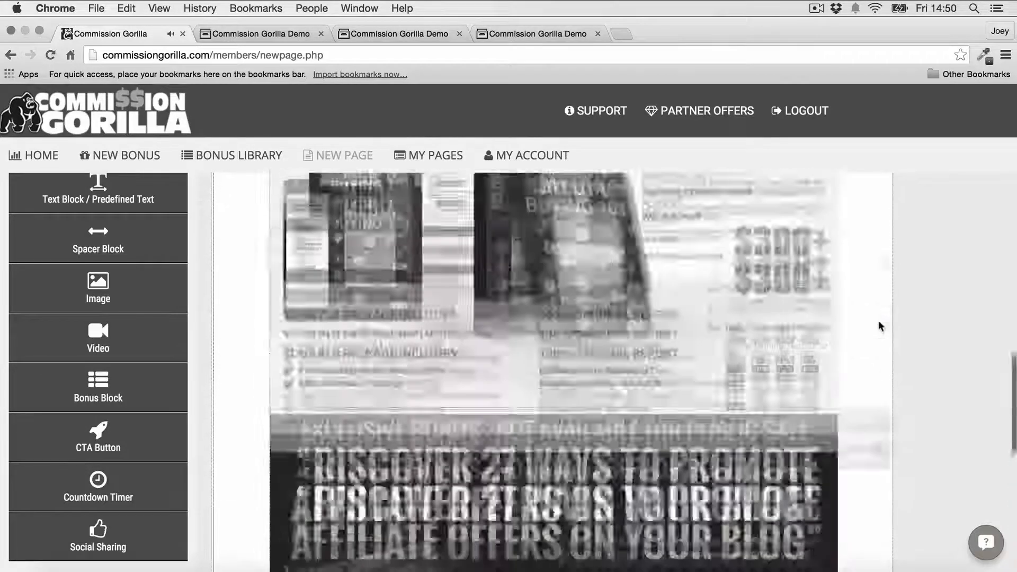
scroll(881, 326, "down", 12)
scroll(880, 327, "down", 2)
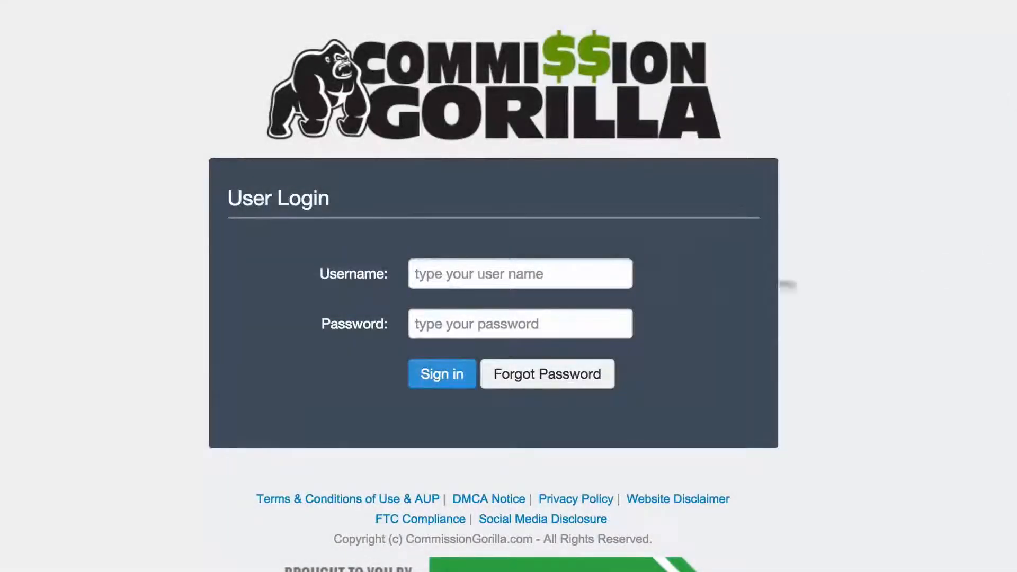
- Sign in with the saved username suggestion and the account password
left_click(602, 268)
type("joeyxdemo")
left_click(541, 303)
left_click(479, 324)
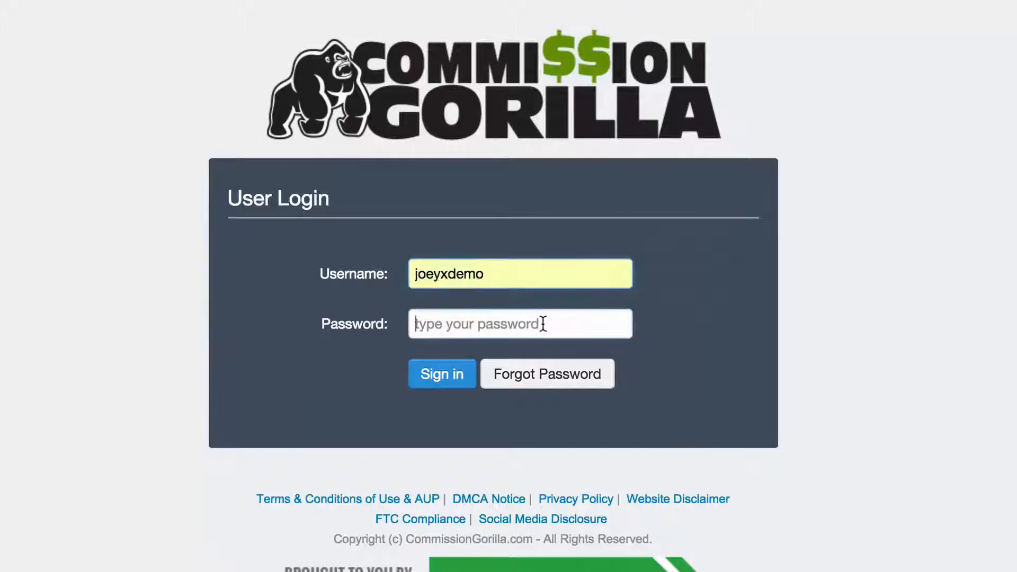
type("****")
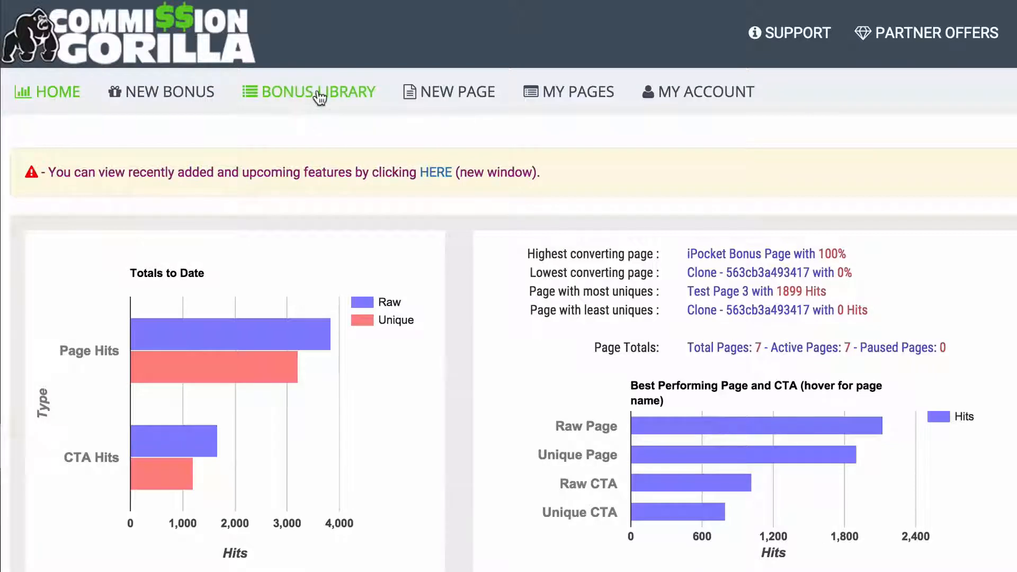
left_click(320, 97)
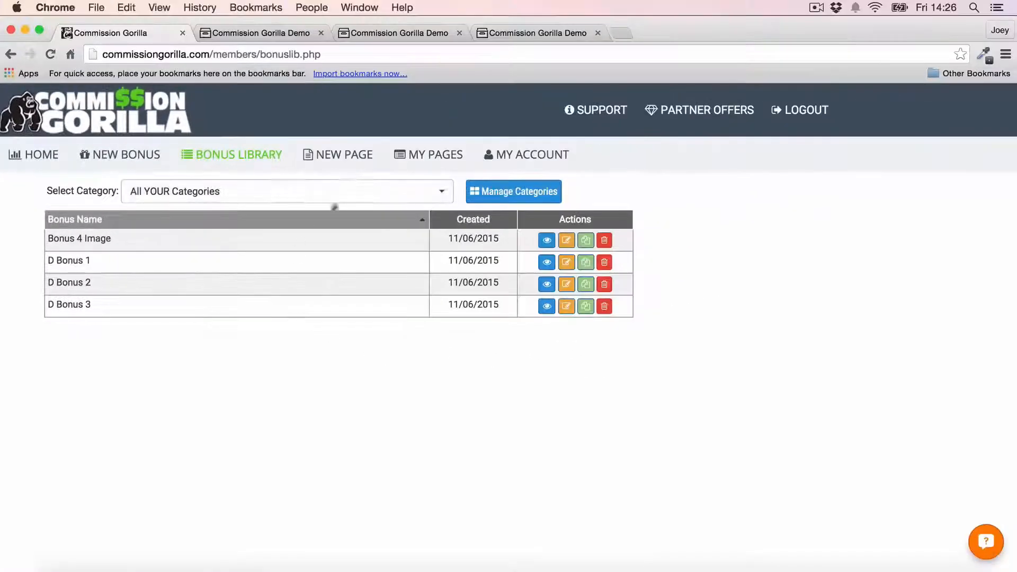
left_click(357, 158)
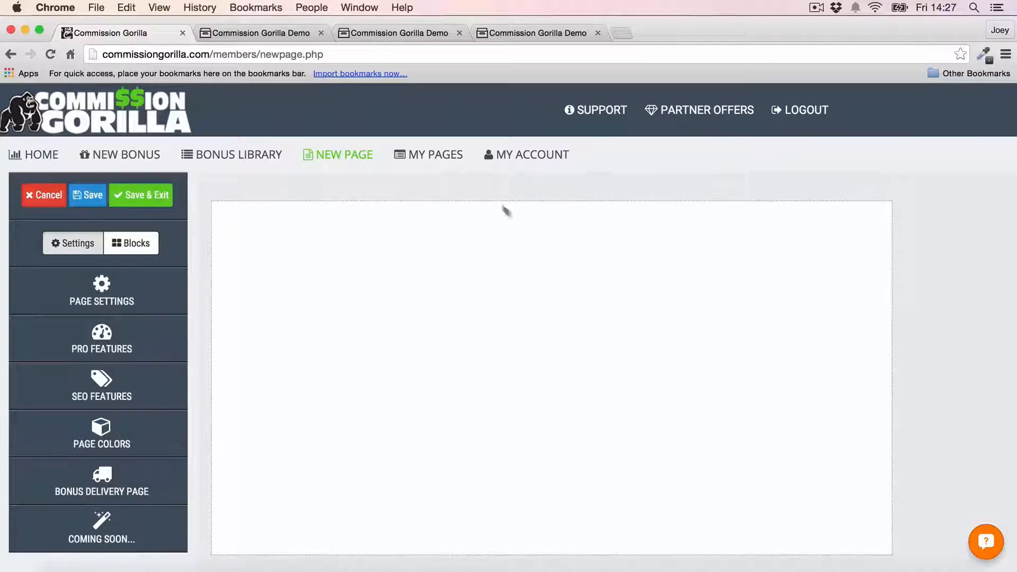
left_click(436, 154)
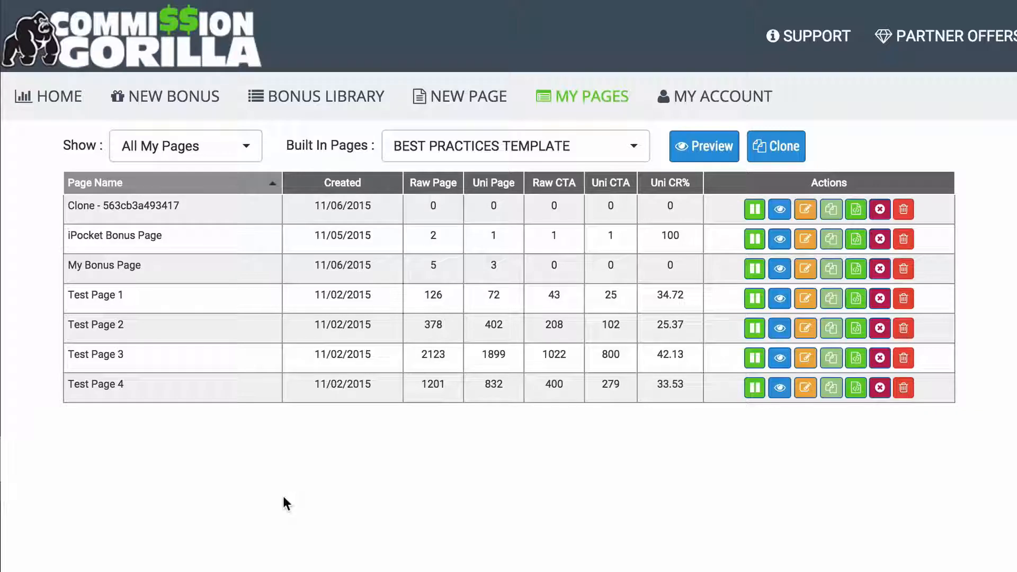
left_click(74, 106)
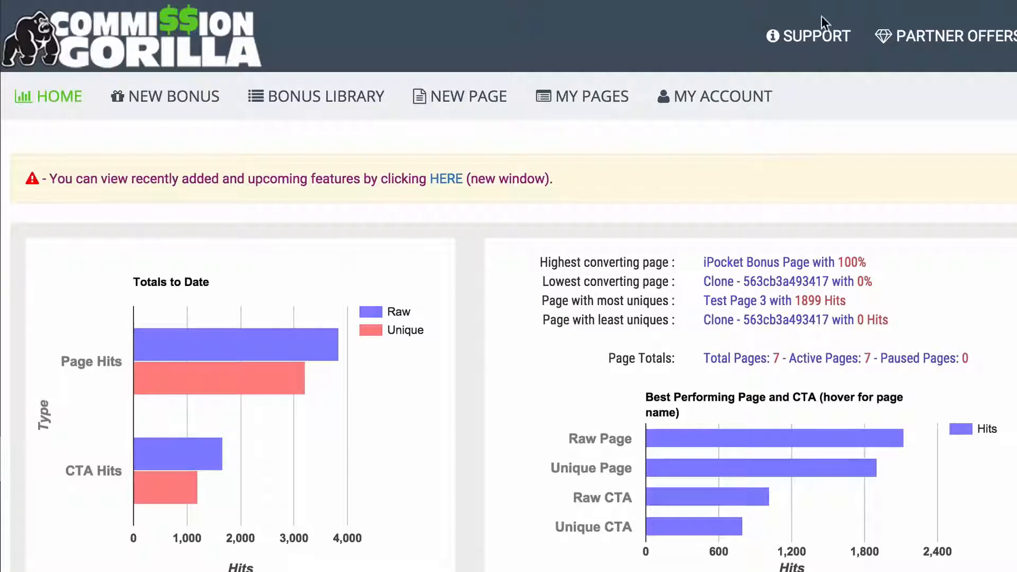
- Start a new bonus to bring up the bonus layout chooser
left_click(170, 98)
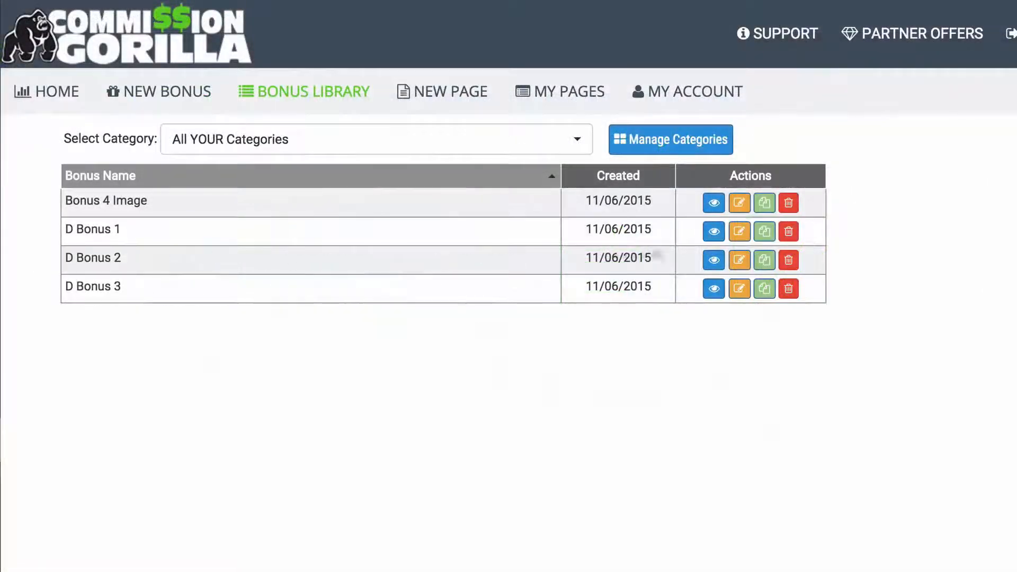
left_click(713, 231)
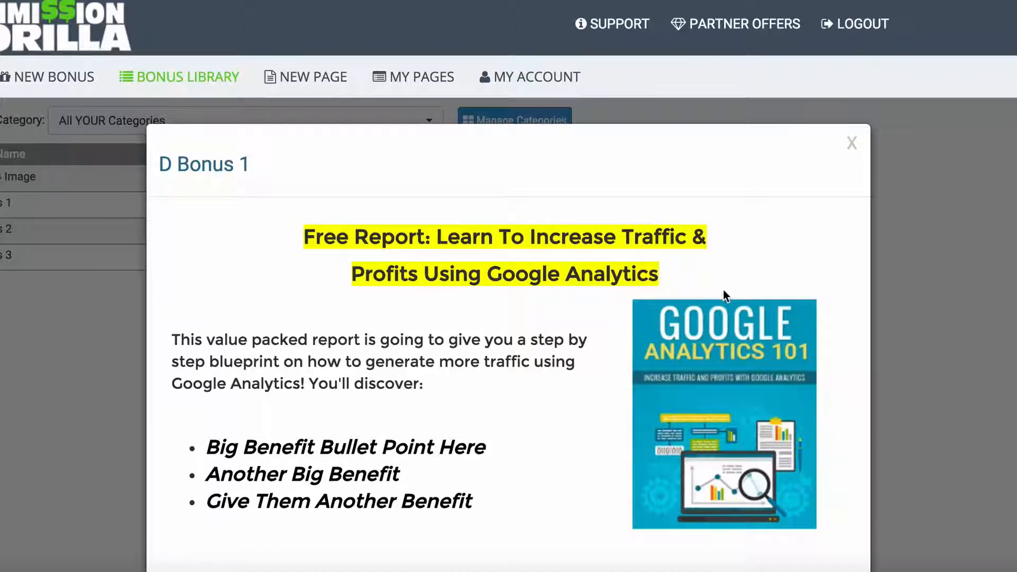
left_click(4, 317)
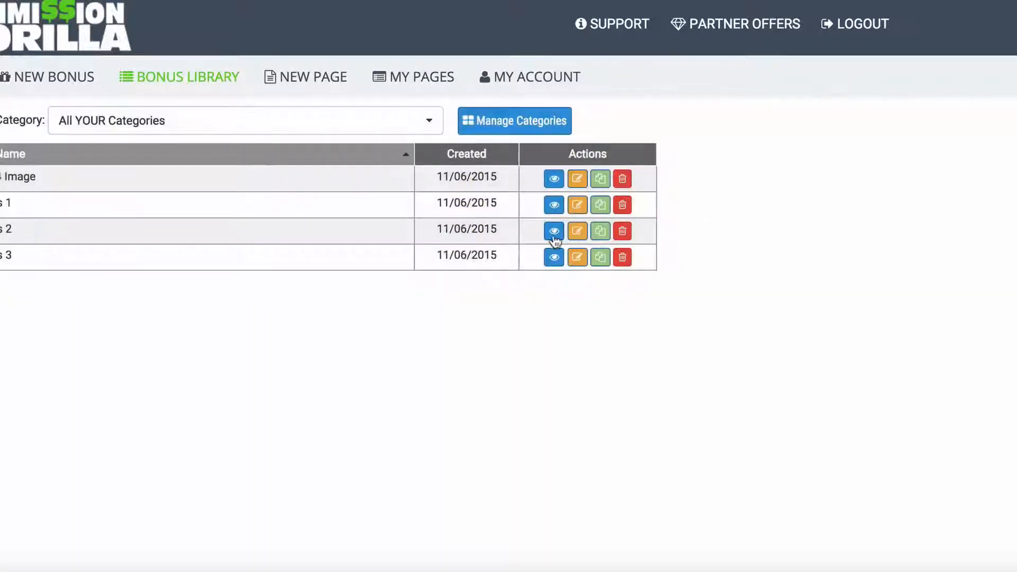
left_click(554, 231)
scroll(856, 231, "down", 3)
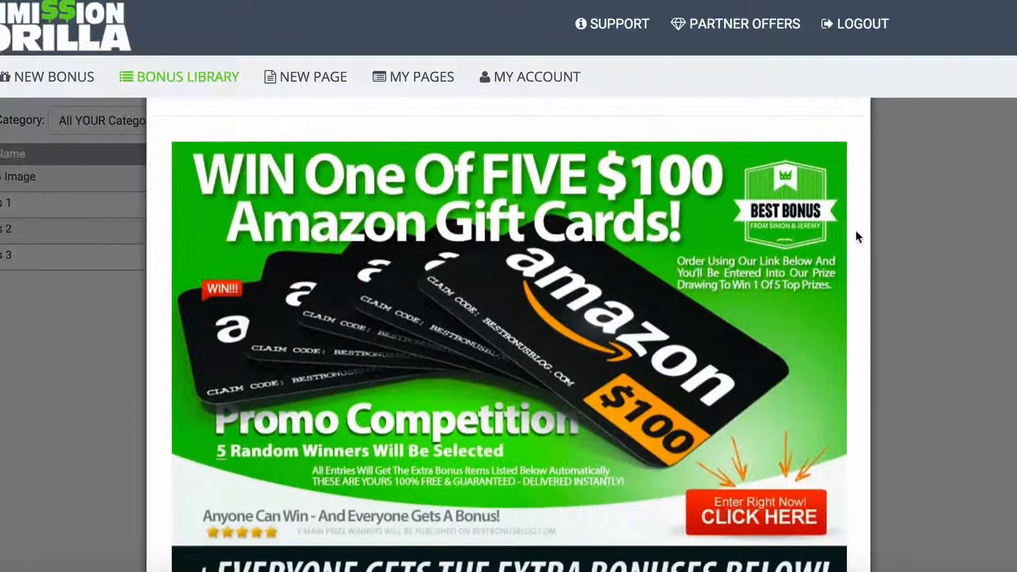
scroll(855, 231, "down", 1)
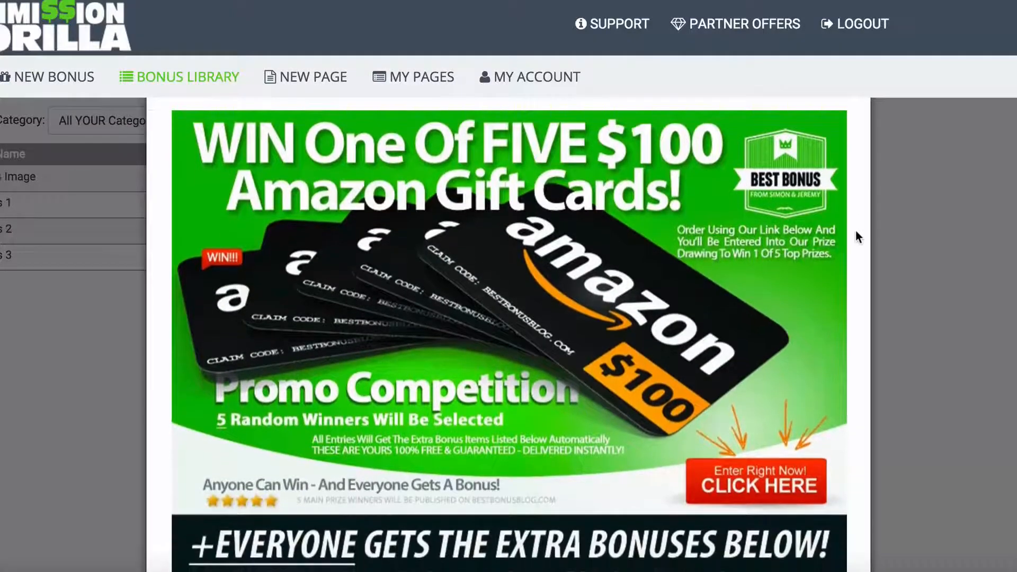
scroll(856, 233, "down", 1)
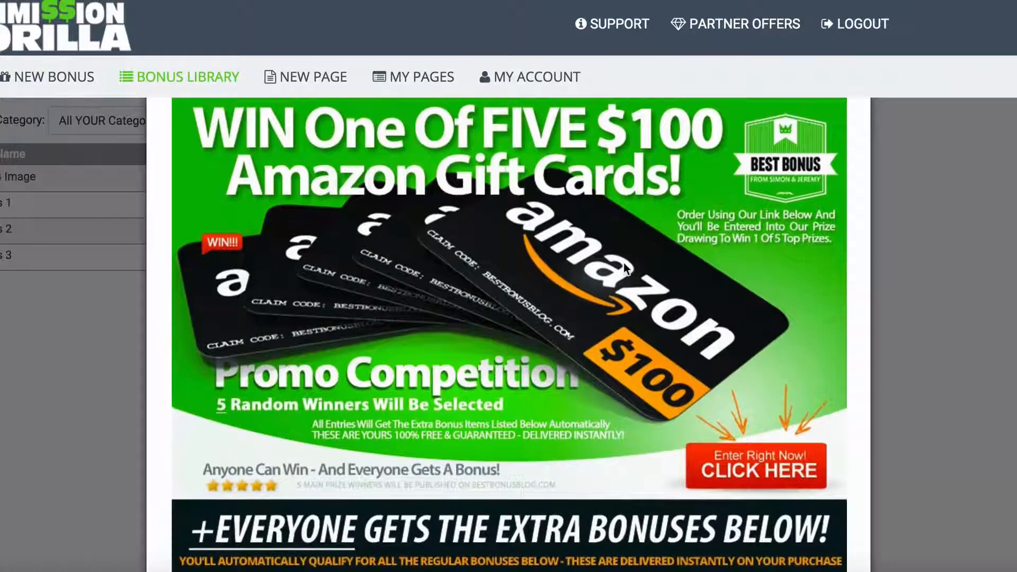
scroll(474, 245, "up", 2)
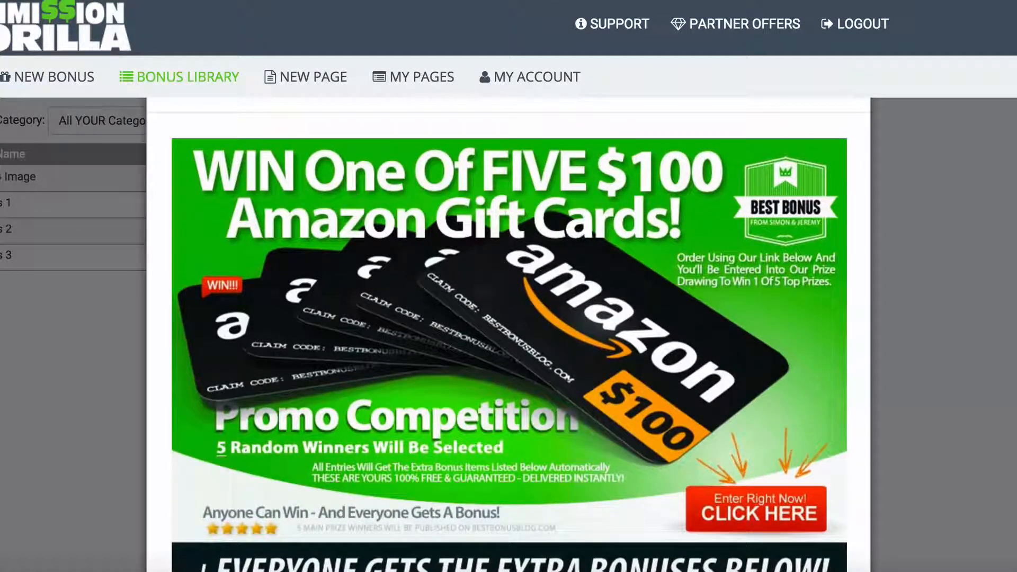
scroll(447, 271, "down", 2)
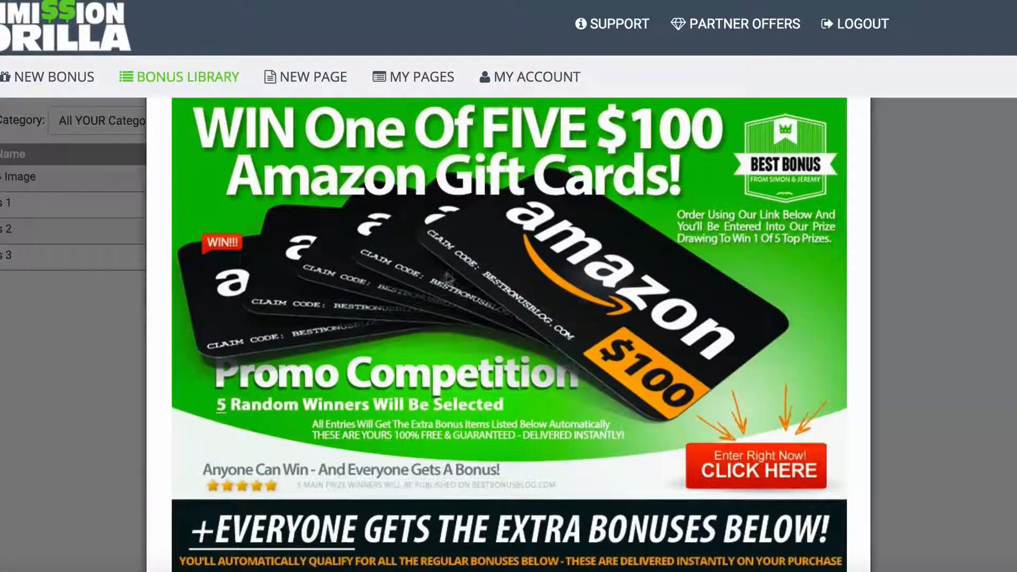
left_click(68, 389)
left_click(553, 258)
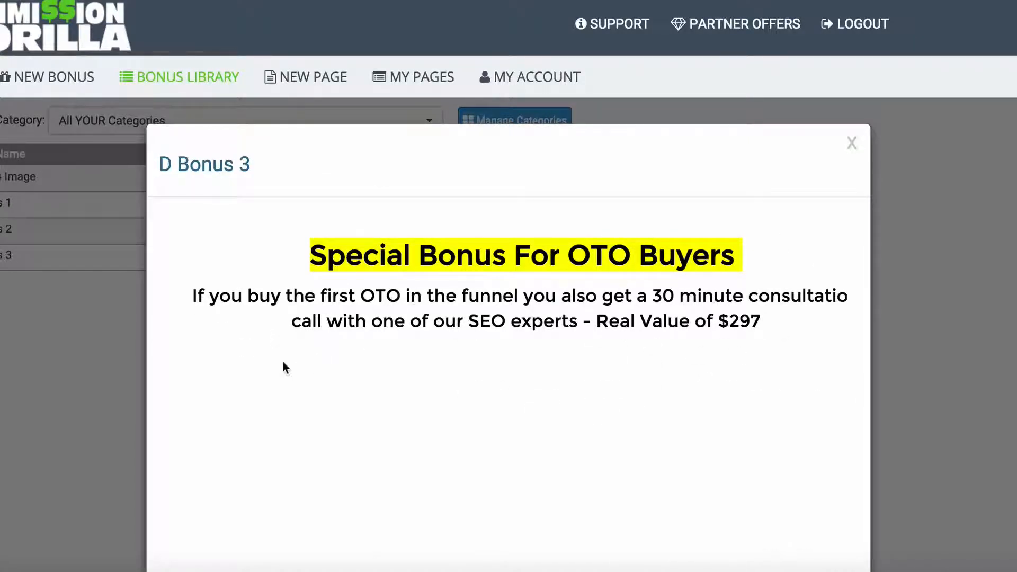
left_click(74, 352)
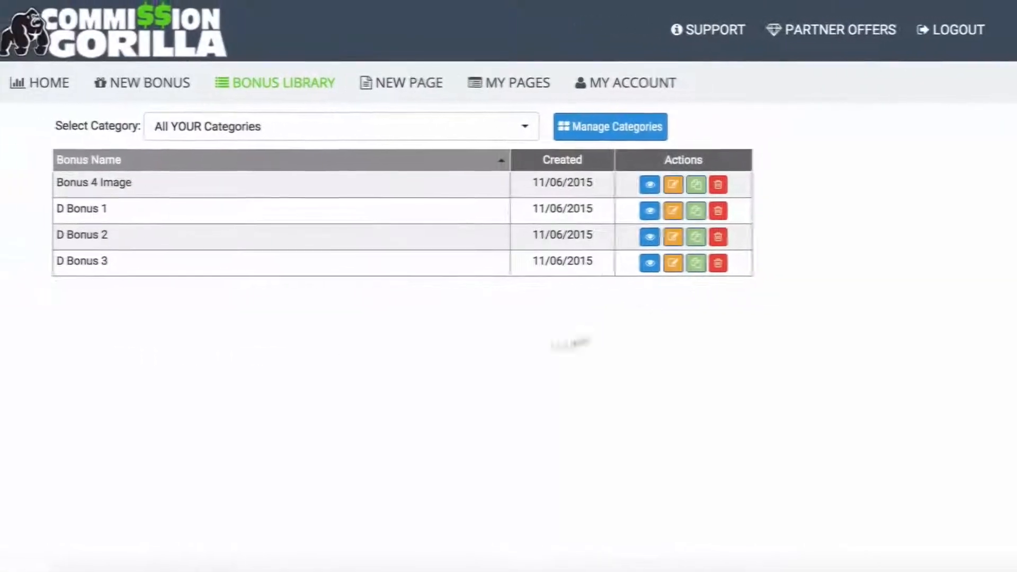
- Create a new Image/Graphic layout bonus named 'Bonus Example'
left_click(152, 85)
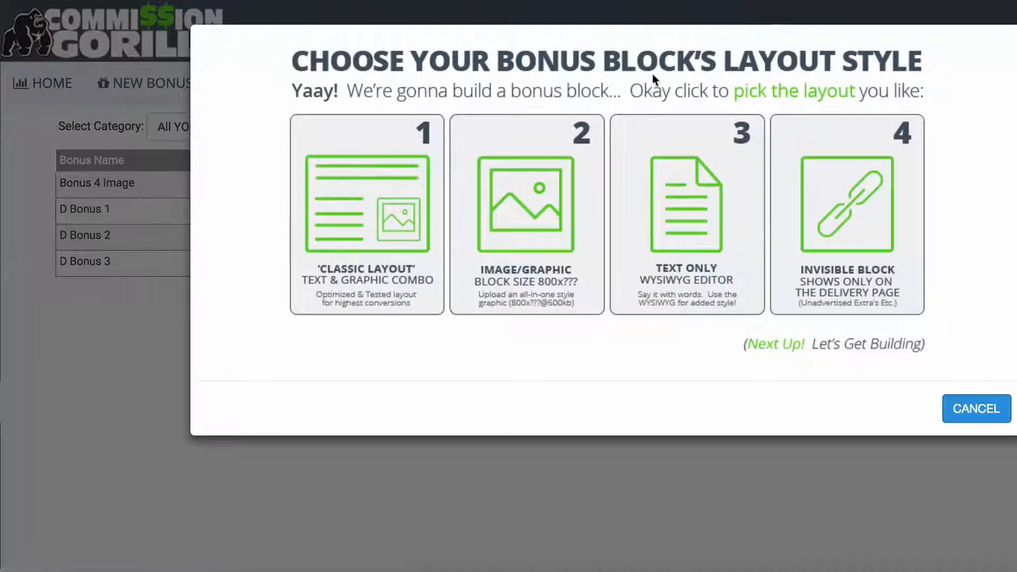
left_click(529, 201)
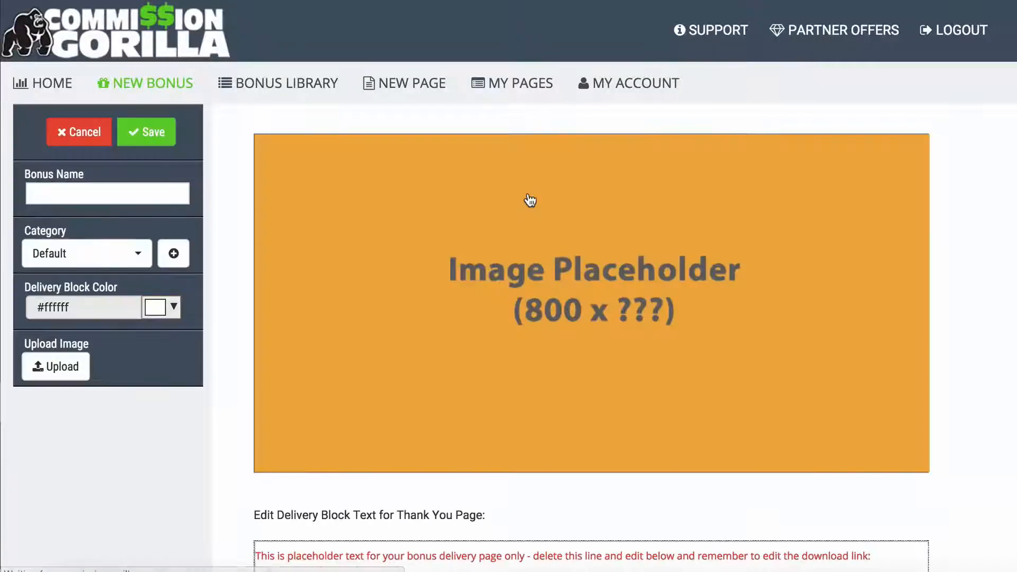
left_click(89, 193)
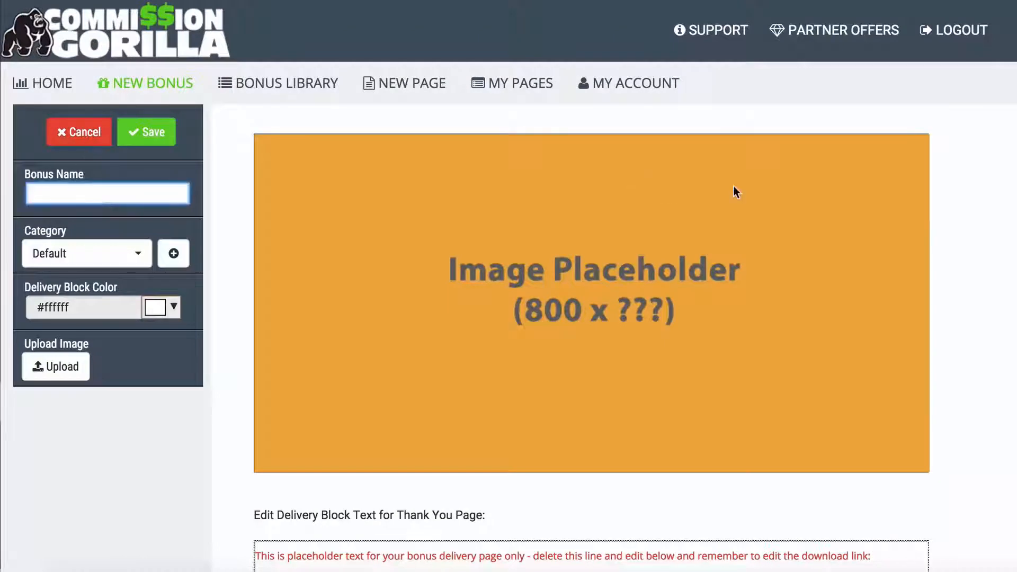
type("Bon")
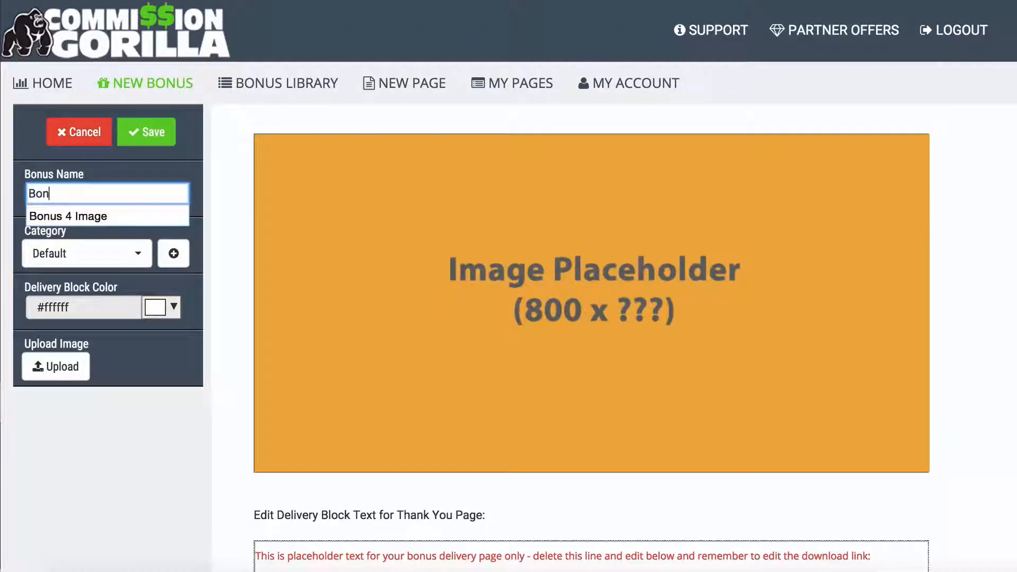
type("us Example")
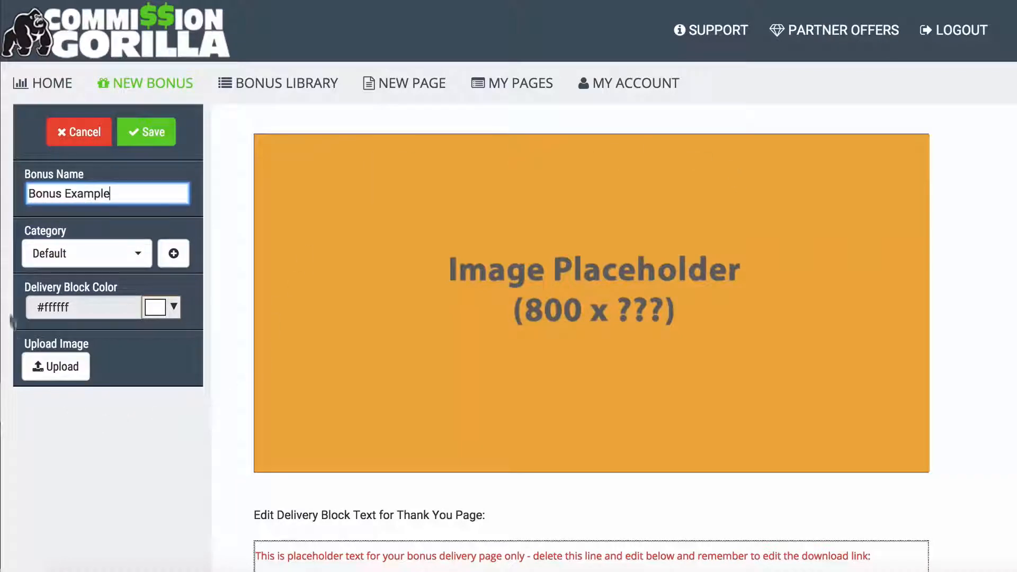
- File the Bonus Example bonus under the Review Bonuses category
left_click(136, 253)
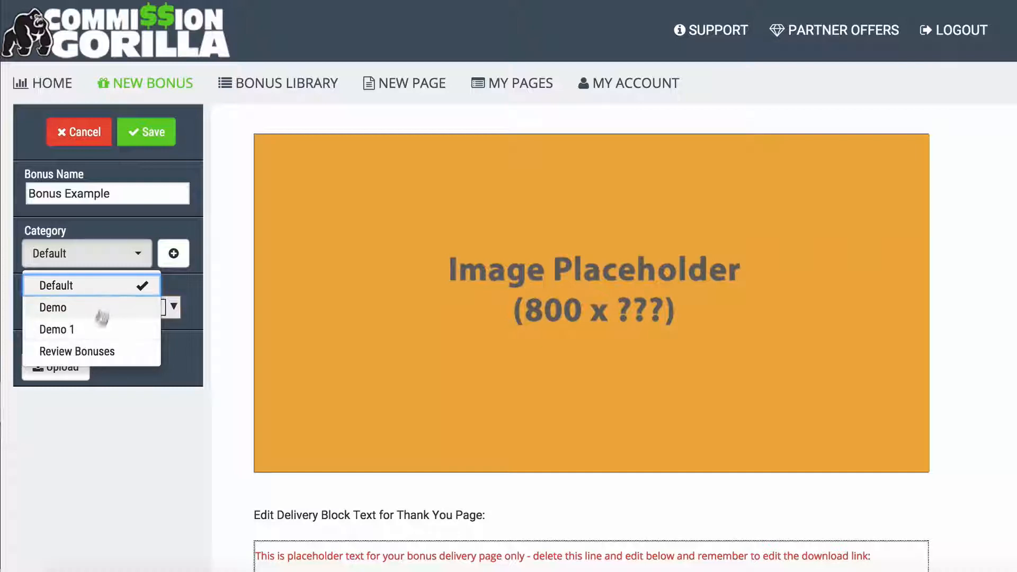
left_click(78, 352)
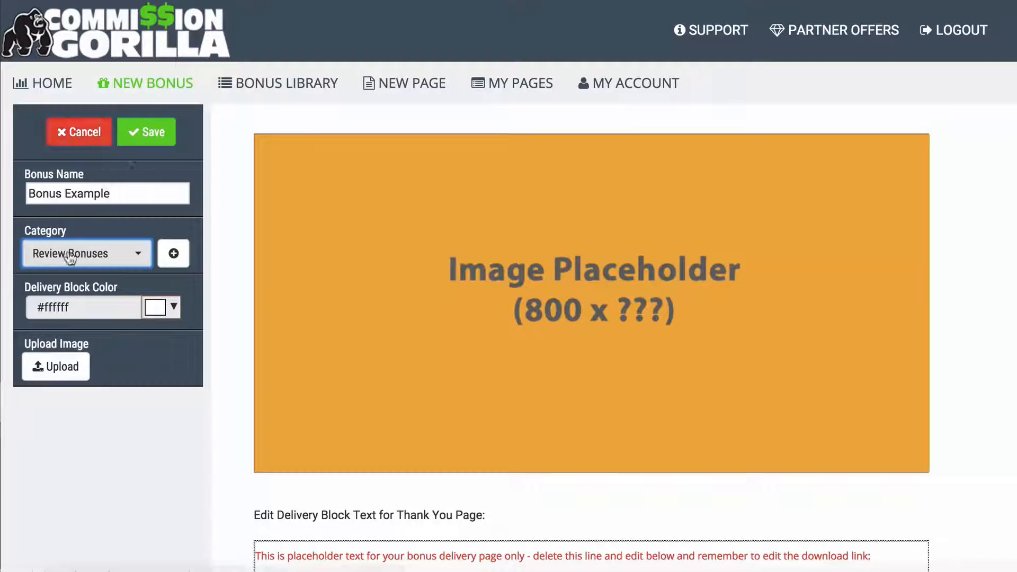
left_click(132, 221)
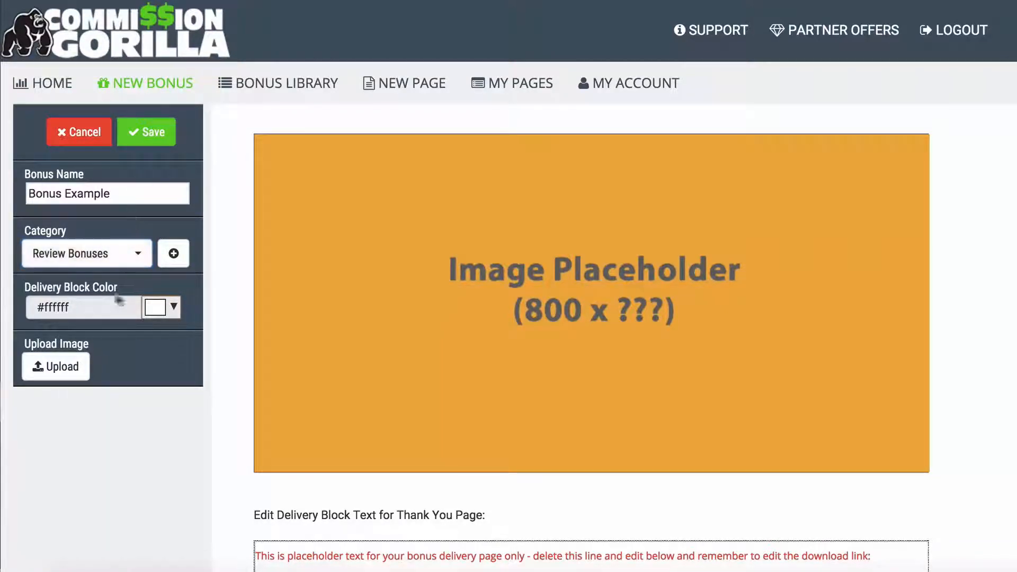
scroll(229, 302, "down", 5)
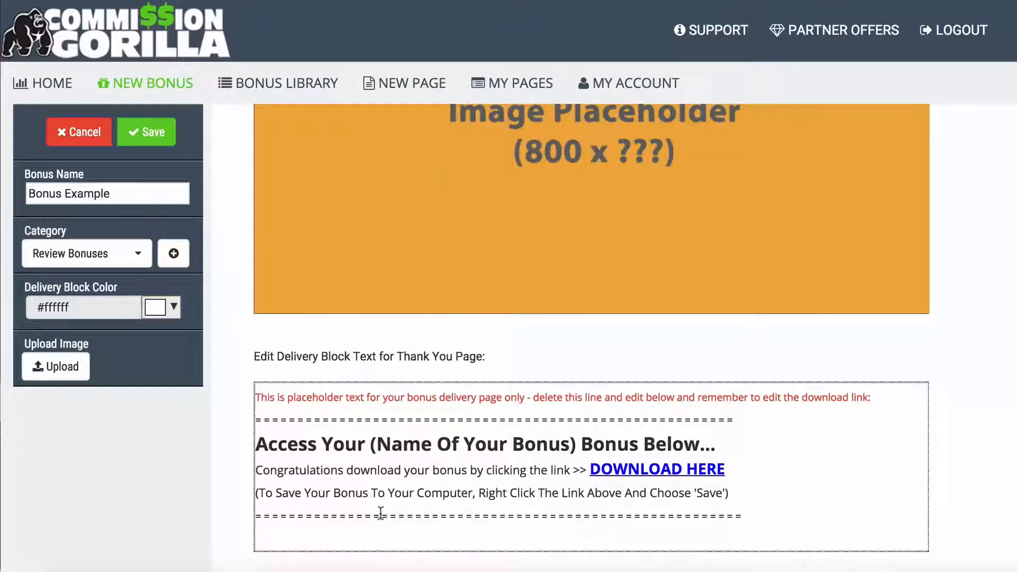
- Delete the red placeholder instruction line from the thank-you delivery text
left_click(379, 408)
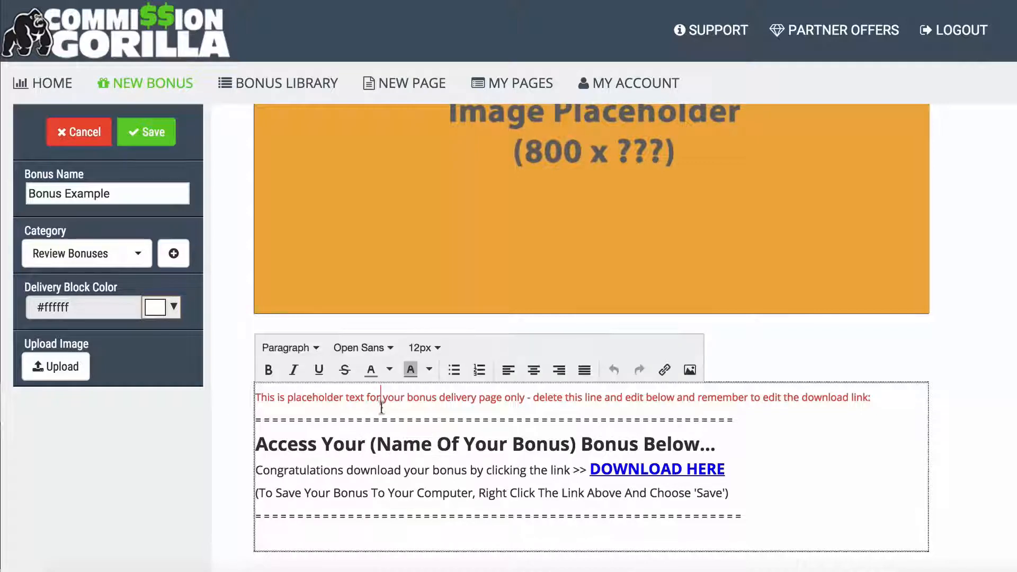
left_click_drag(870, 397, 260, 393)
key("BackSpace")
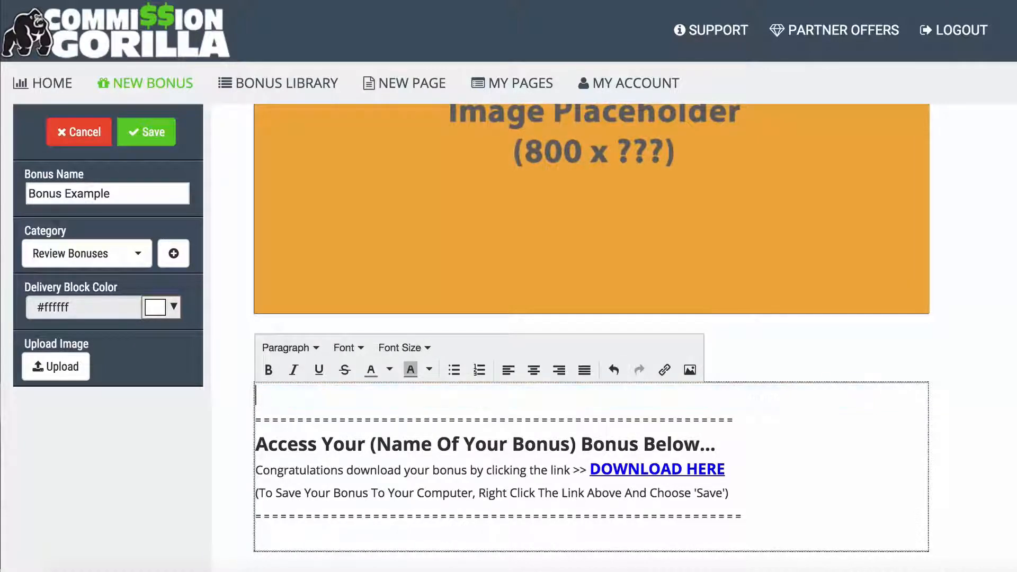
left_click_drag(372, 441, 560, 445)
left_click(560, 444)
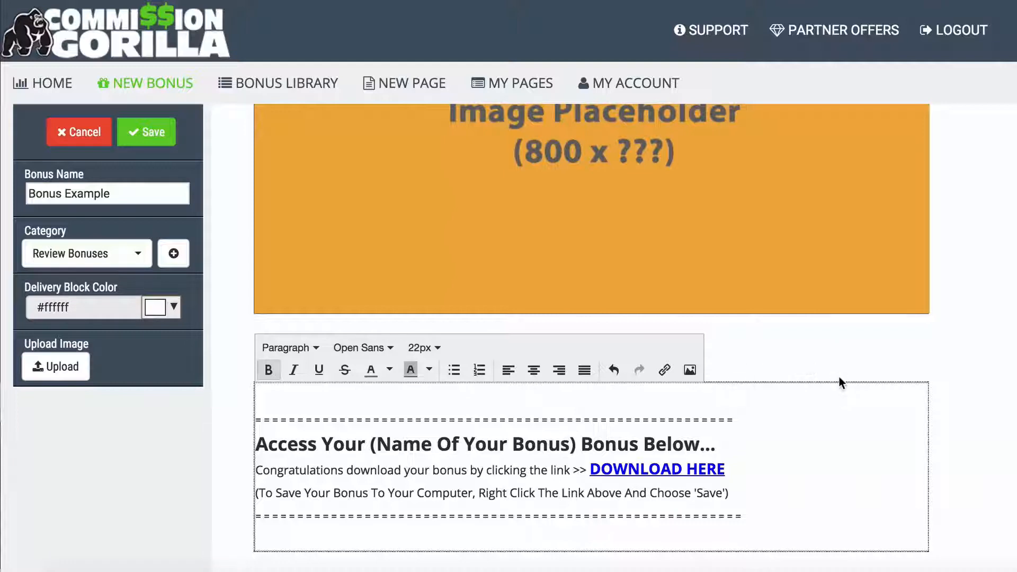
left_click(219, 442)
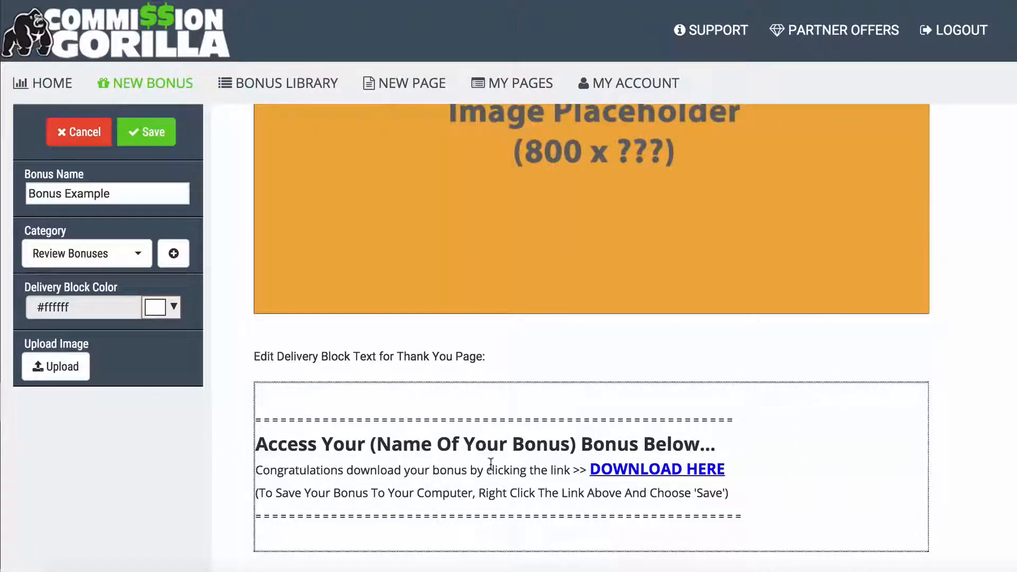
- Try red and black for the Delivery Block Color, then reset it to white
left_click(173, 307)
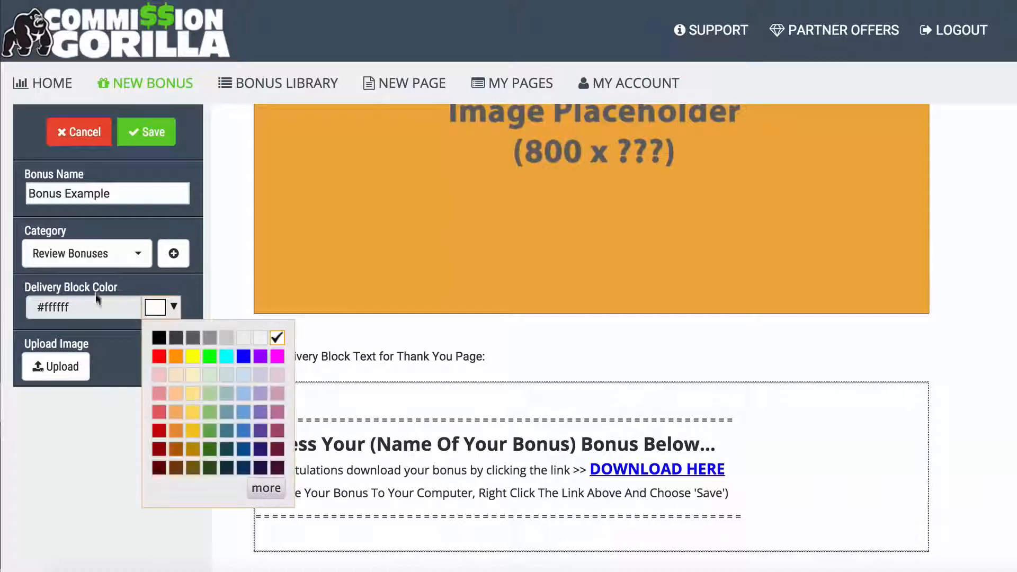
left_click(168, 355)
left_click(173, 307)
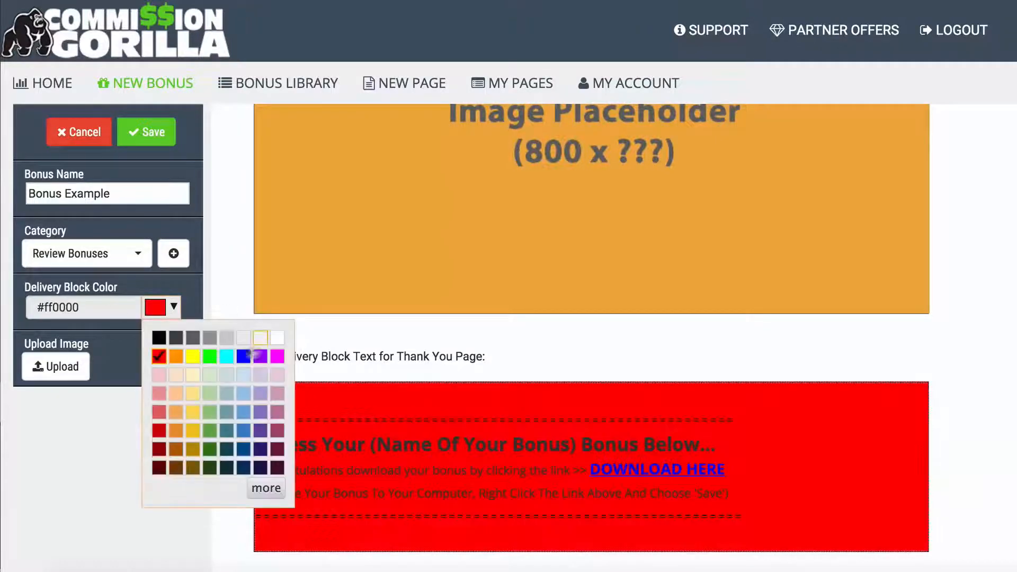
left_click(154, 334)
left_click(168, 307)
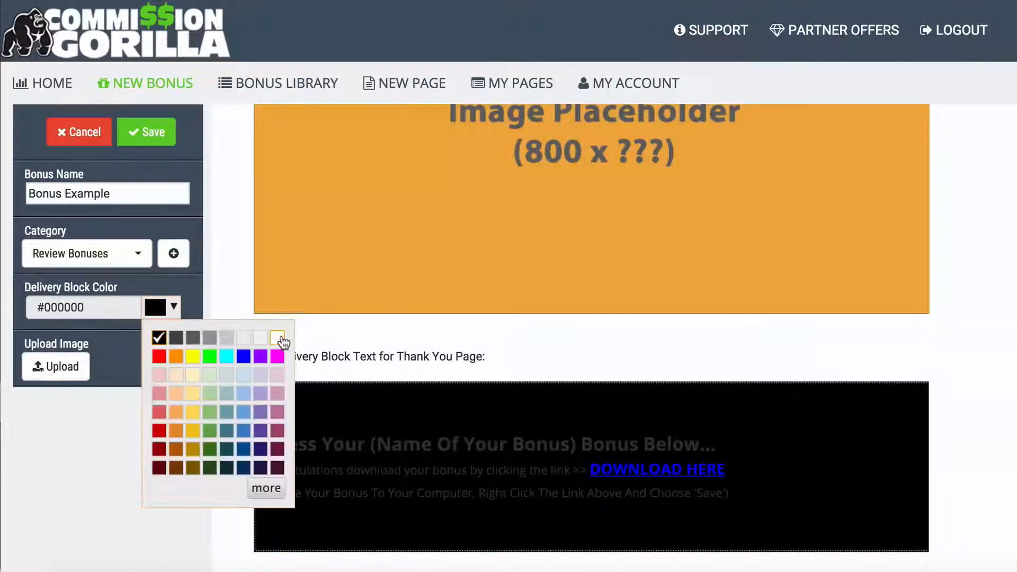
left_click(272, 336)
scroll(224, 292, "up", 3)
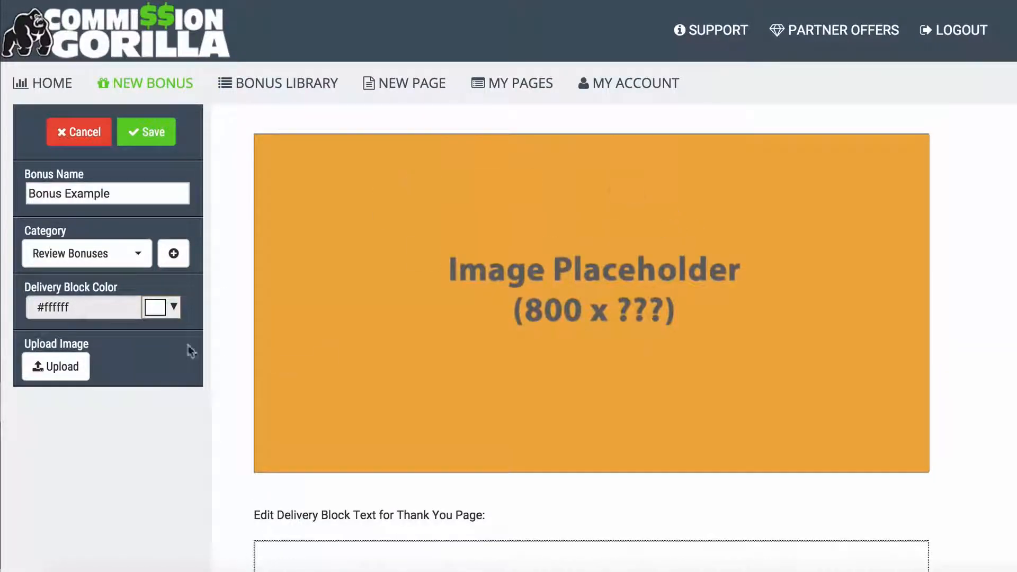
left_click(50, 363)
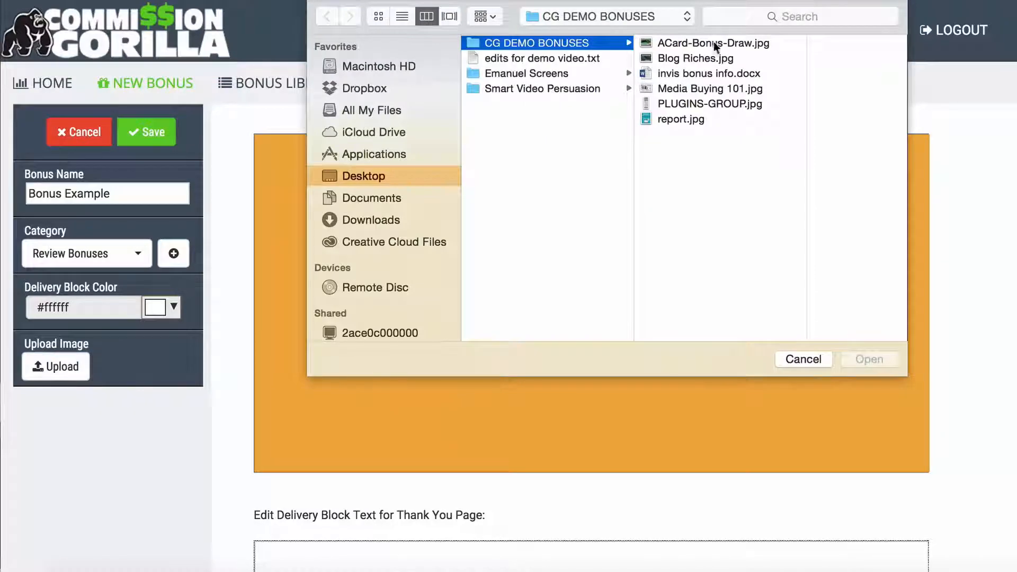
- Upload Media Buying 101.jpg as the Bonus Example image
left_click(675, 88)
left_click(853, 357)
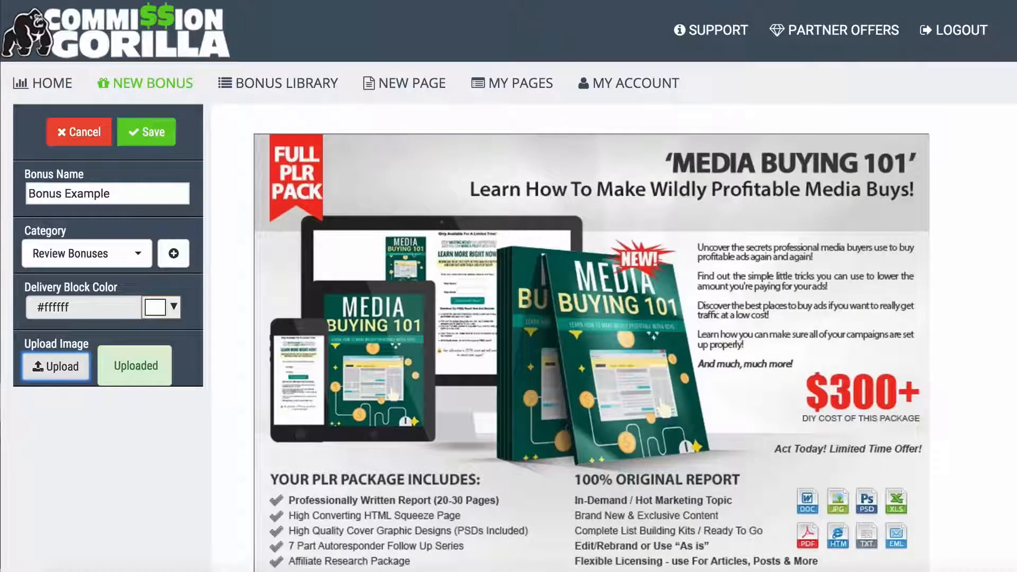
scroll(591, 339, "down", 1)
scroll(591, 339, "down", 1)
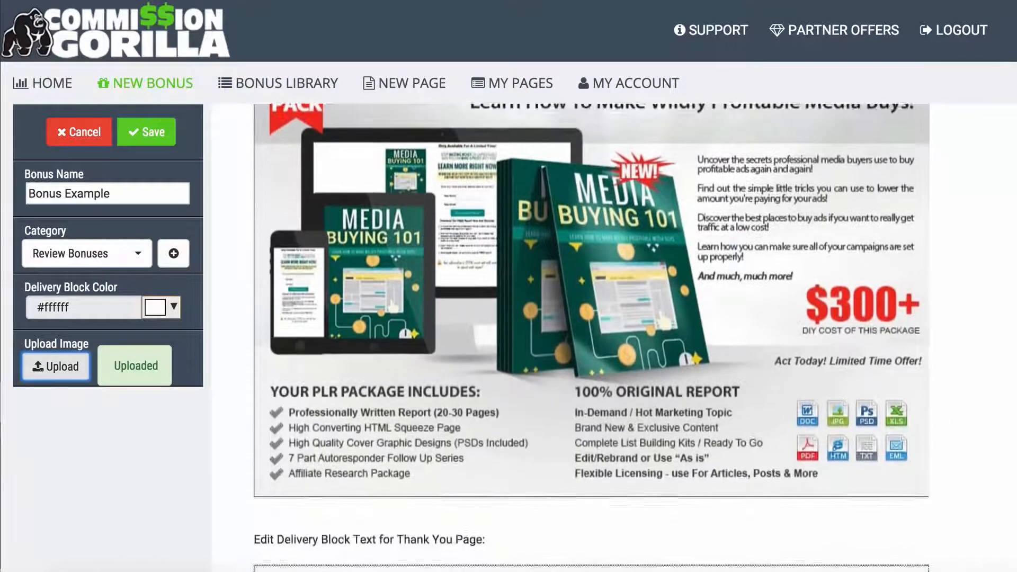
- Save the Bonus Example bonus and preview it from the Bonus Library
scroll(591, 338, "up", 1)
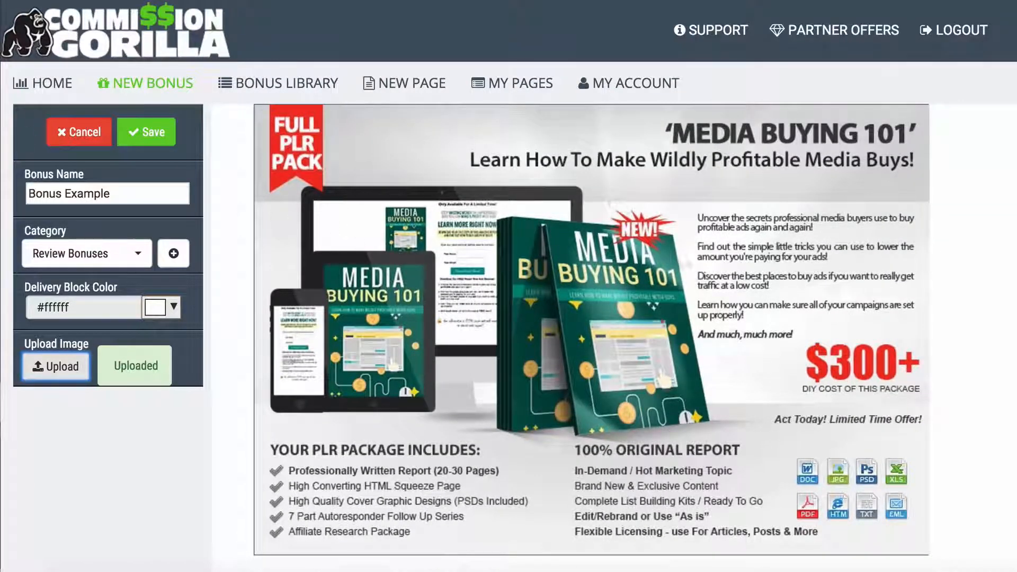
scroll(581, 240, "up", 1)
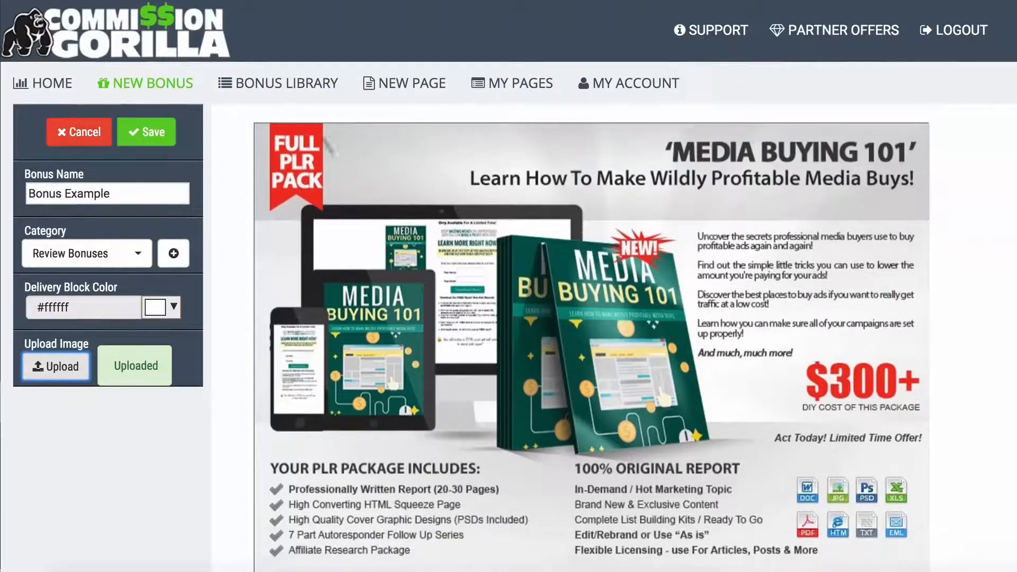
left_click(142, 136)
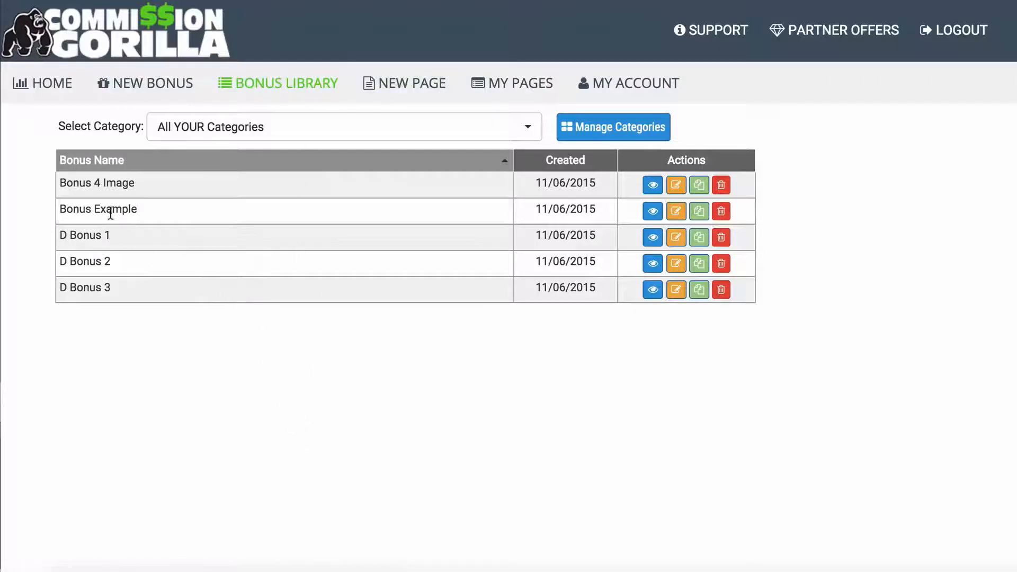
left_click(652, 210)
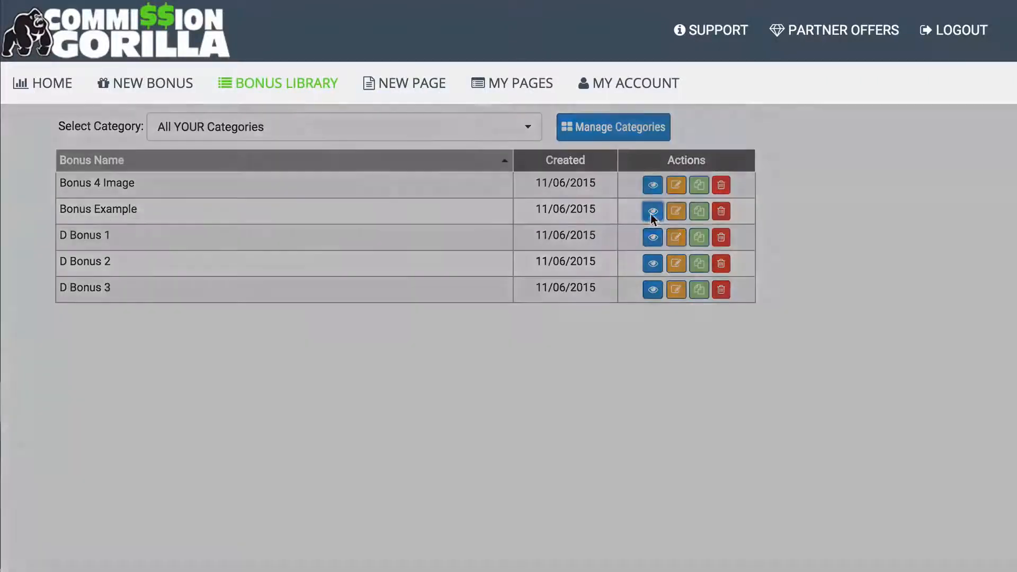
- Close the Bonus Example preview and begin a new bonus page
scroll(304, 283, "down", 2)
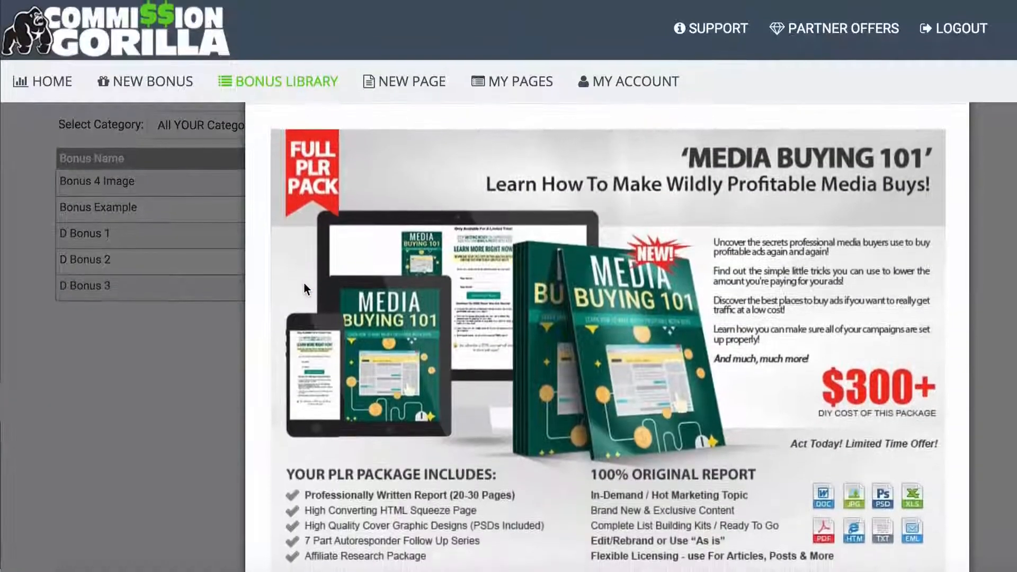
left_click(148, 396)
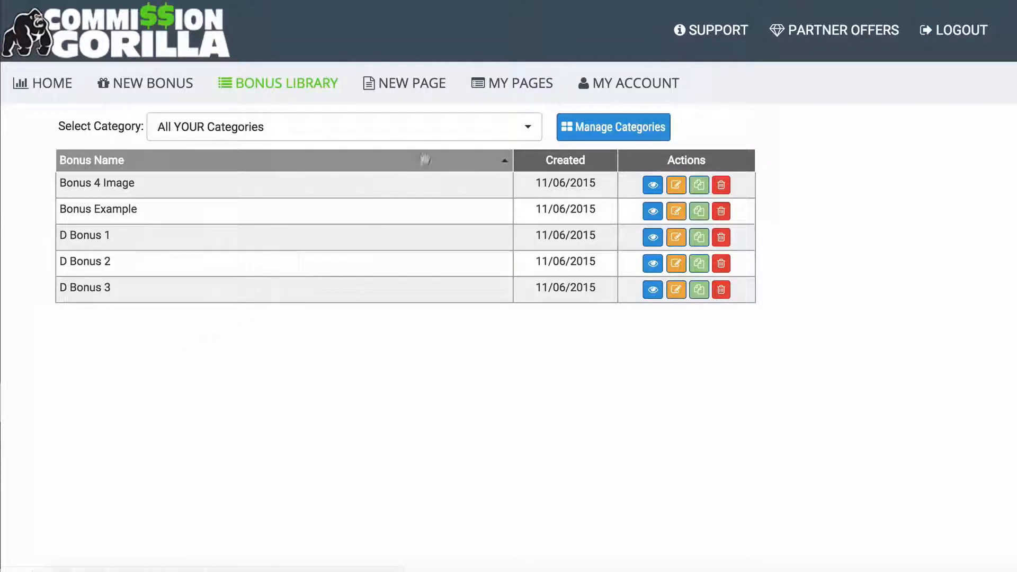
left_click(402, 81)
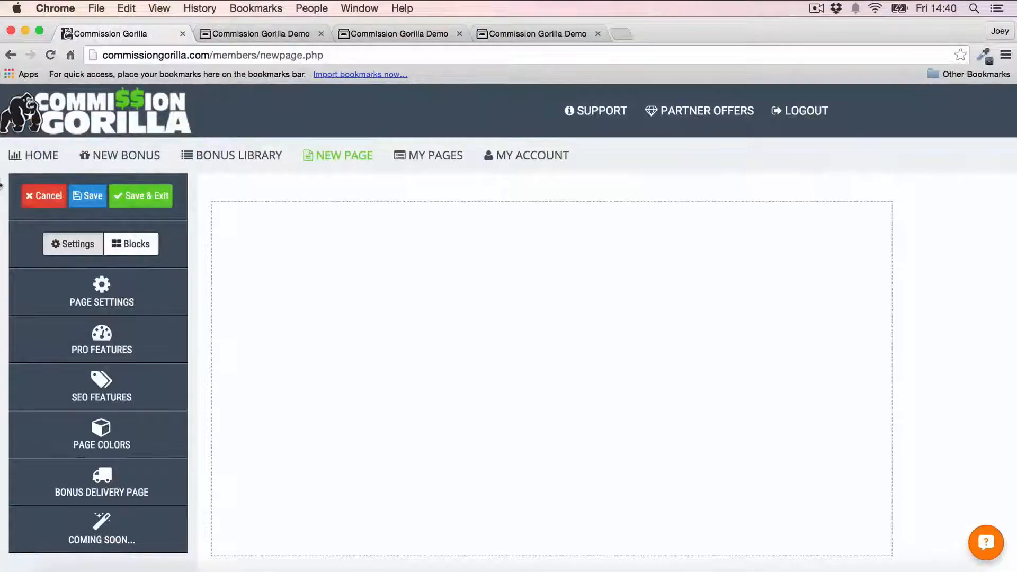
- Review Page Settings and SEO Features, then expand Page Colors showing #ffffff outer and inner
left_click(118, 298)
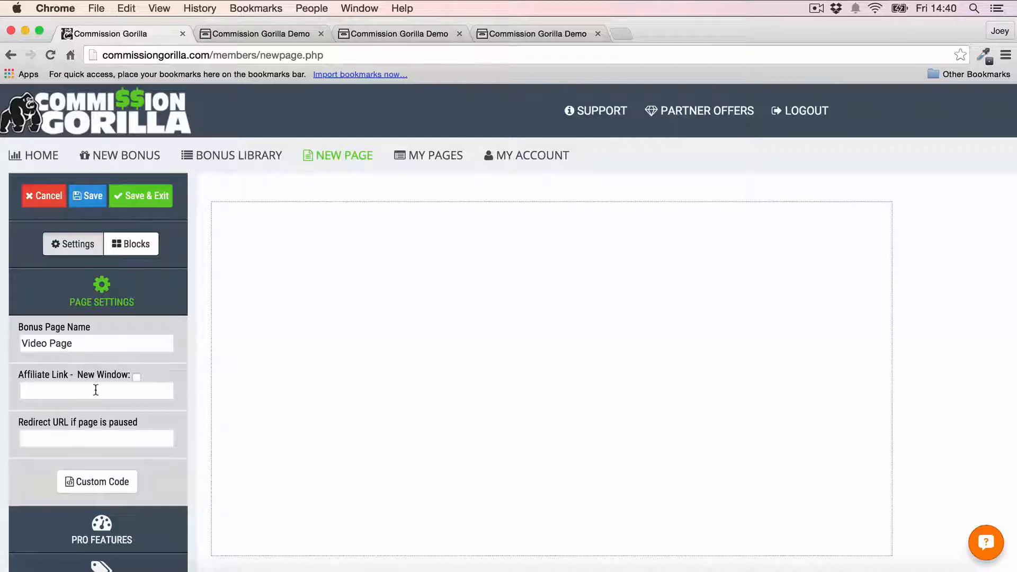
left_click(102, 294)
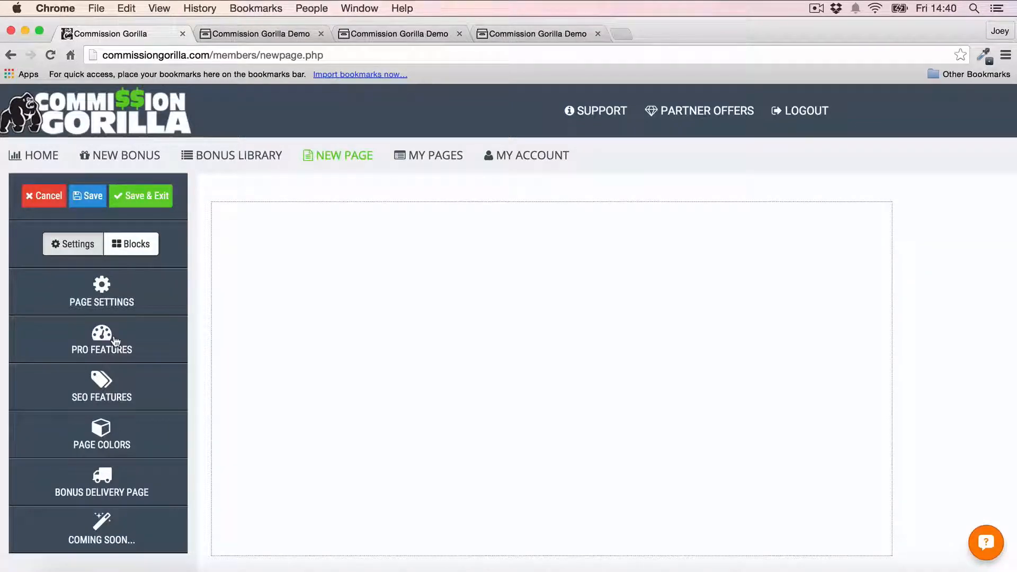
left_click(113, 389)
scroll(111, 356, "down", 3)
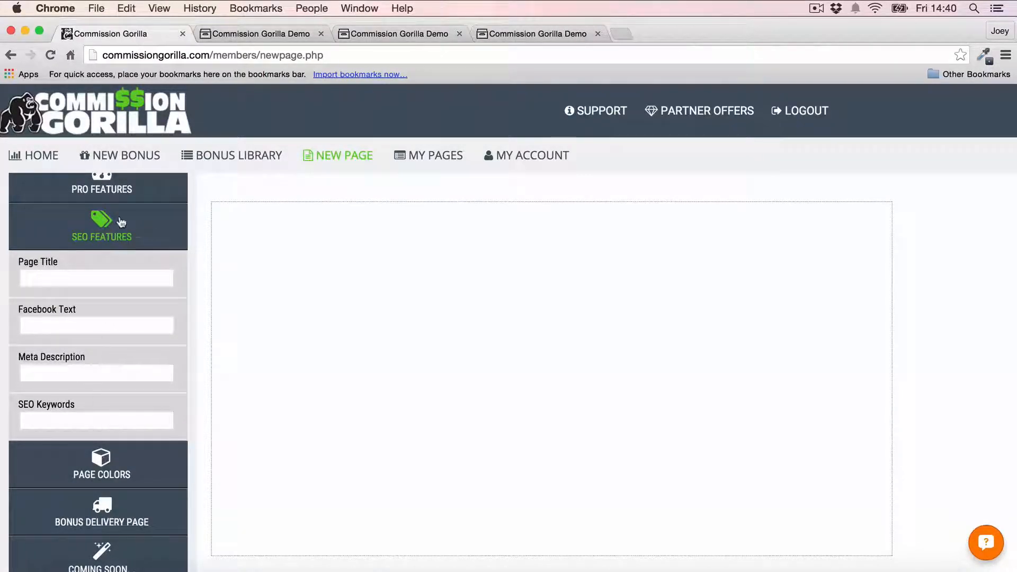
left_click(101, 230)
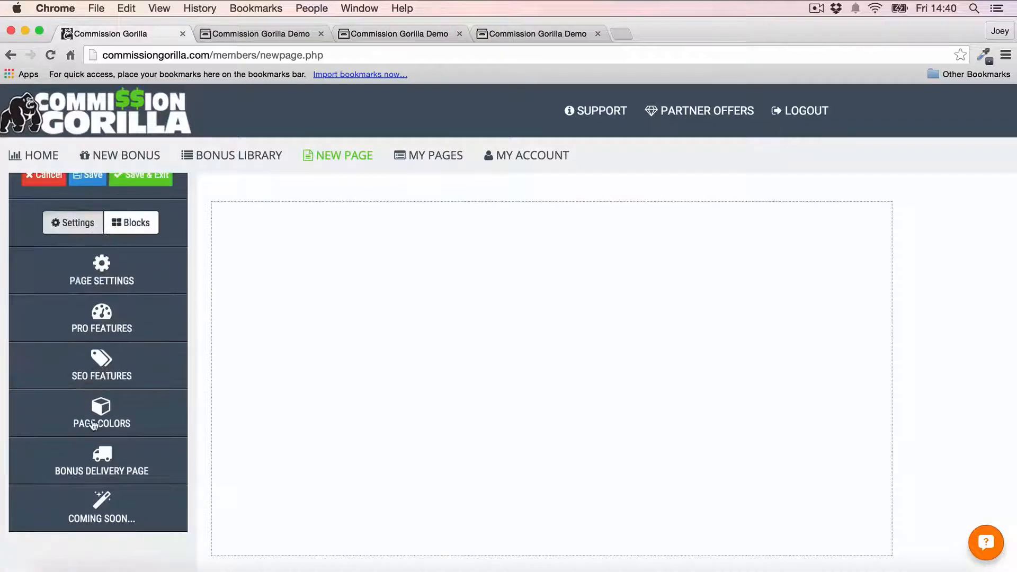
left_click(102, 421)
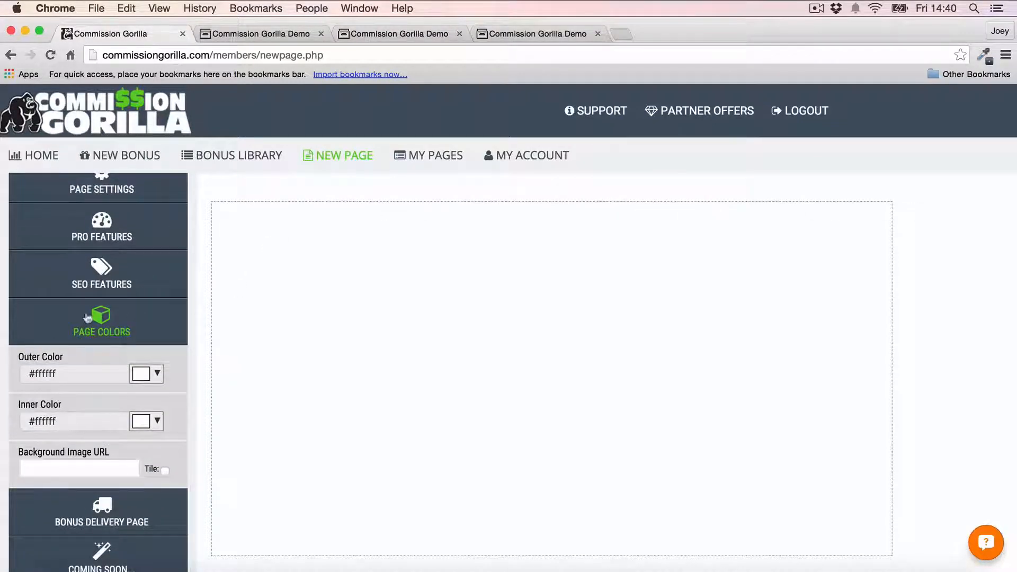
- Make the outer background #eeeeee, trying black and greys before returning the inner page to white
left_click(149, 374)
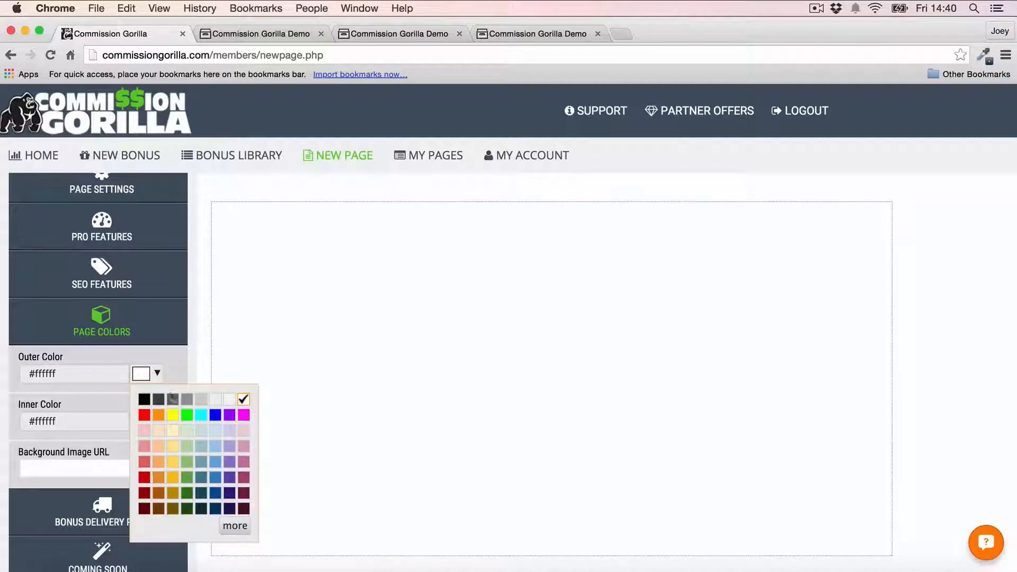
left_click(214, 400)
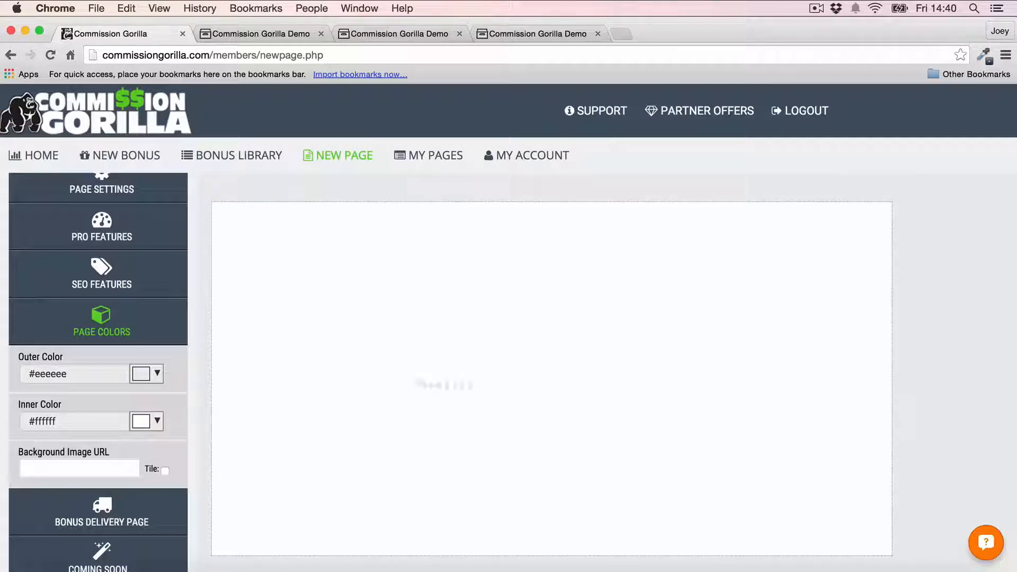
left_click(155, 422)
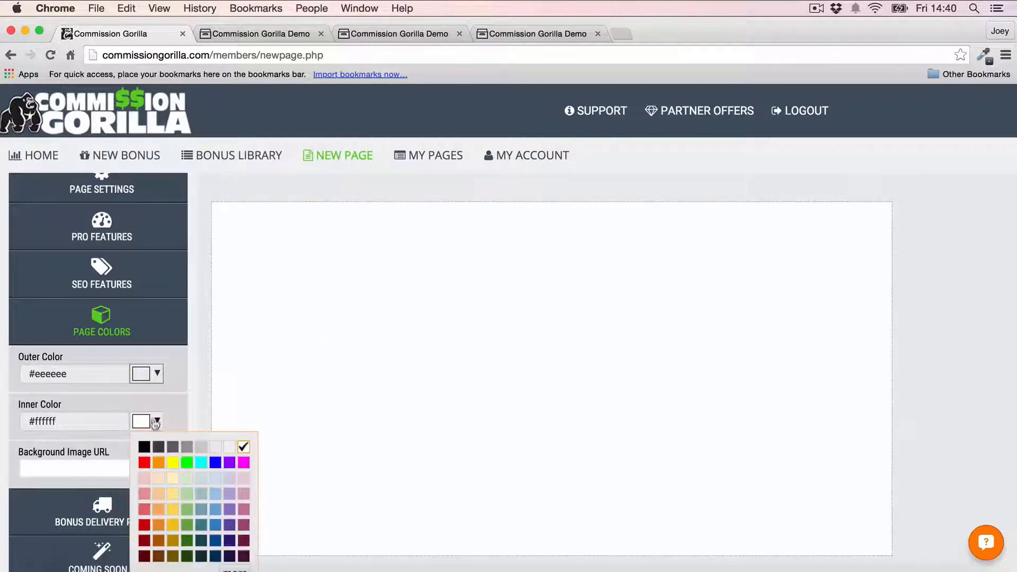
left_click(144, 446)
left_click(156, 422)
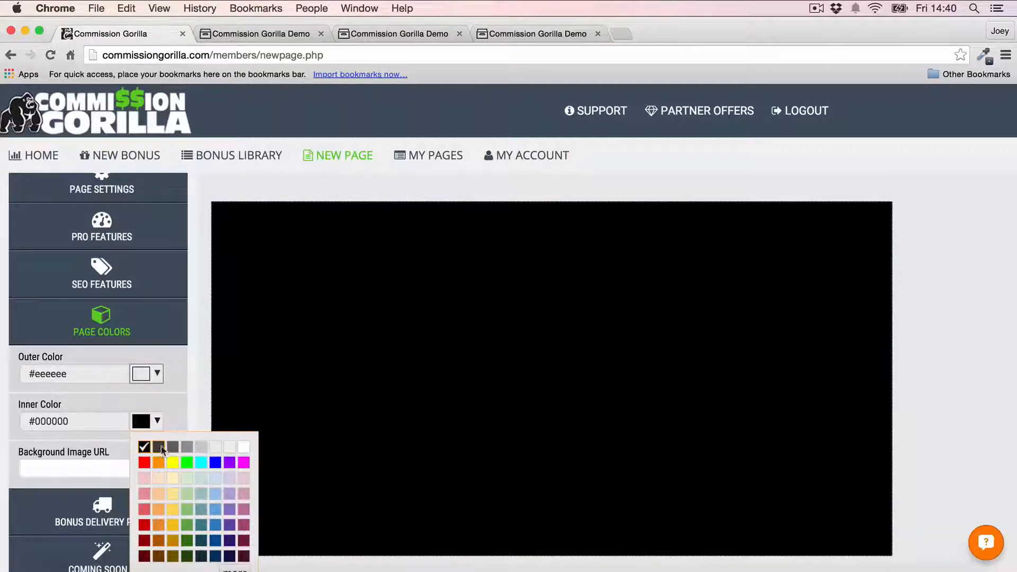
left_click(158, 447)
left_click(155, 422)
left_click(173, 446)
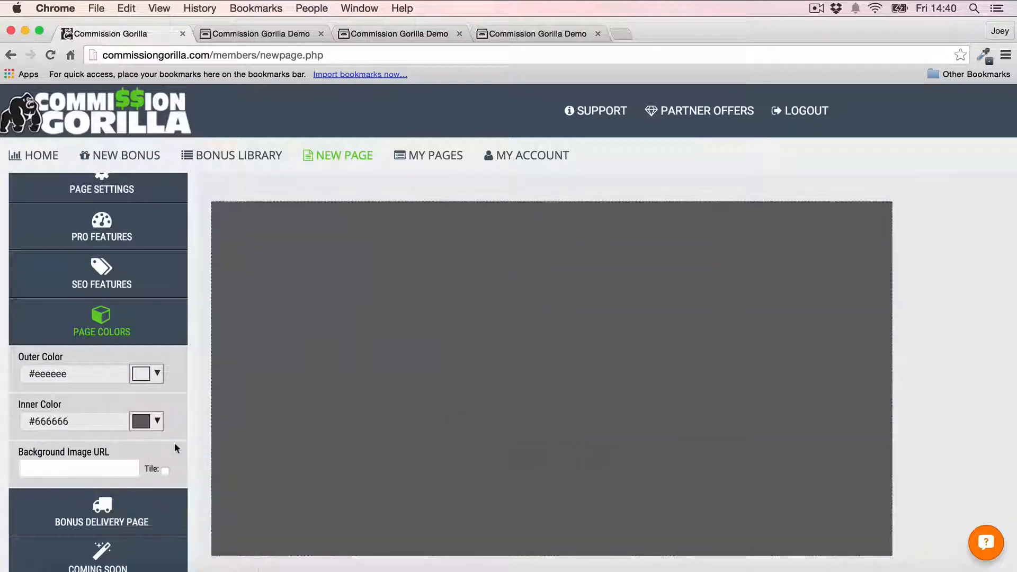
left_click(161, 427)
left_click(239, 445)
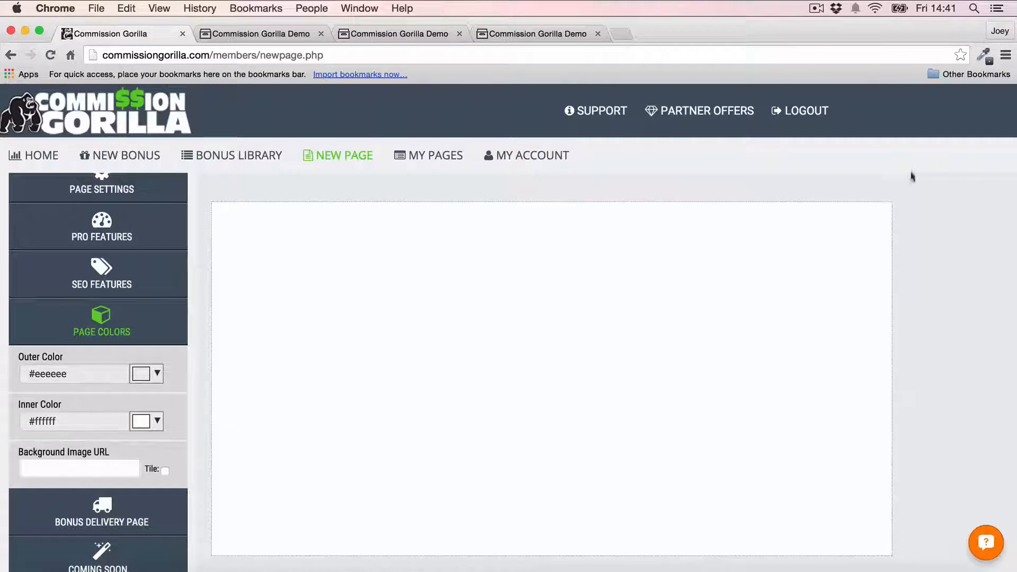
left_click(102, 322)
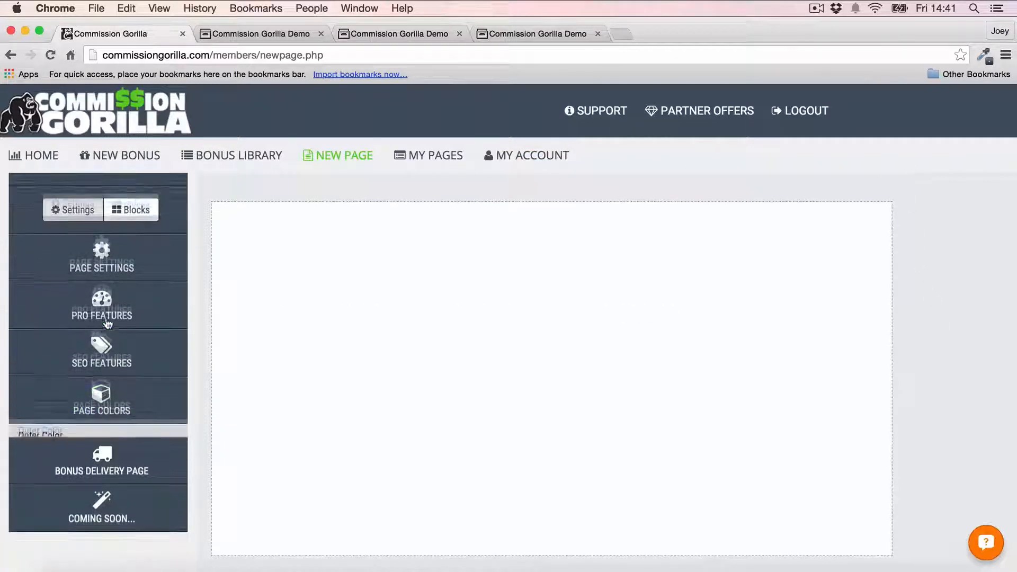
- Set the bonus delivery thank-you page filename to 'Test'
left_click(98, 461)
scroll(145, 364, "down", 3)
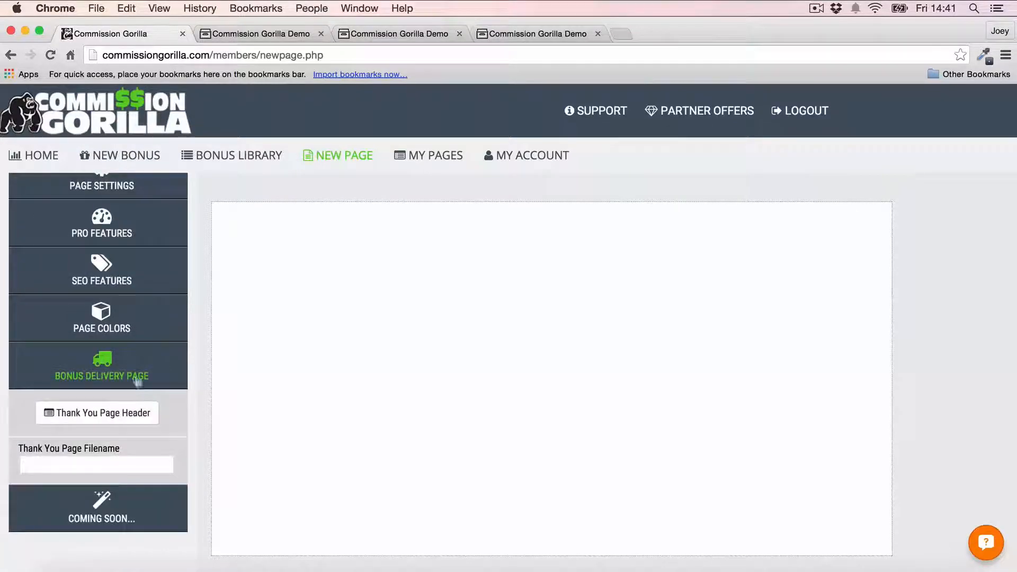
left_click(89, 460)
type("Test")
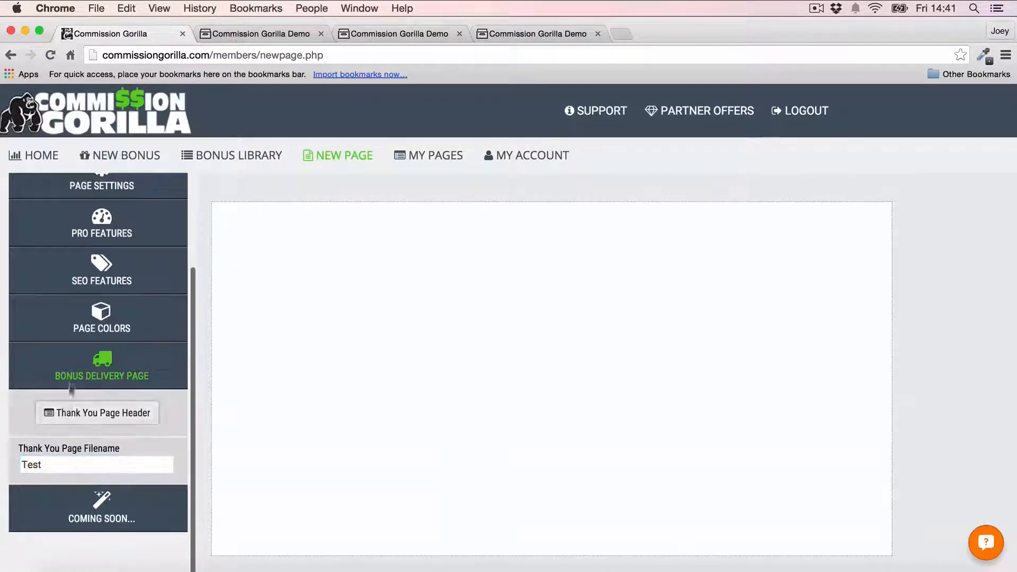
left_click(84, 365)
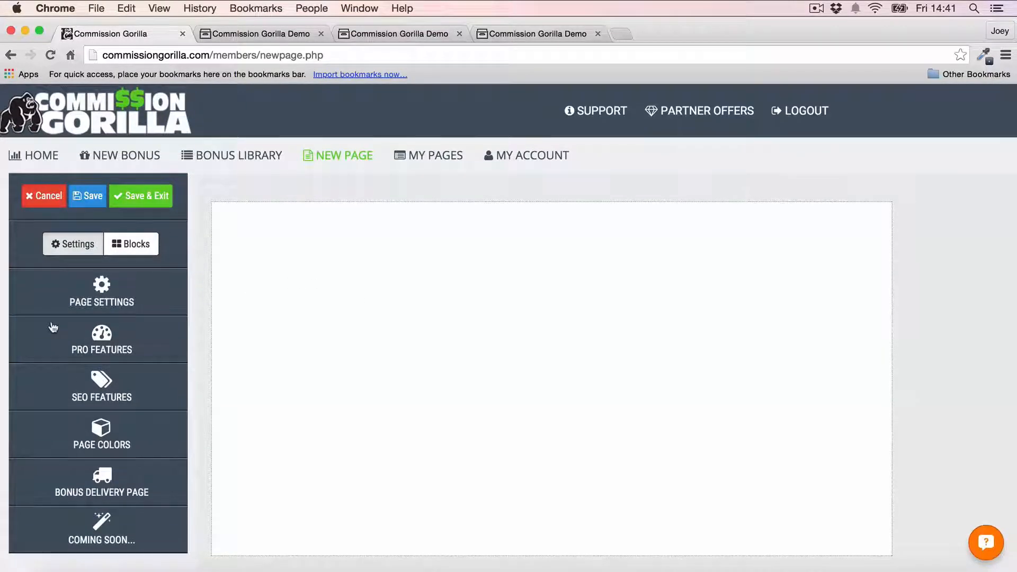
- Place a Text Block at the page top with the headline 'Awesome Bonus Package For Commission Gorilla!'
left_click(139, 245)
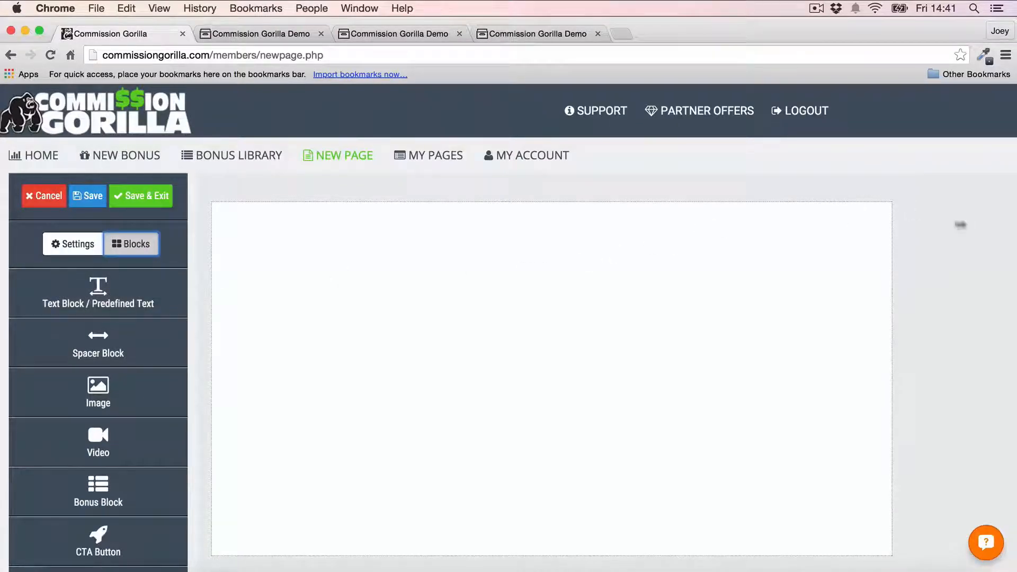
scroll(131, 327, "down", 2)
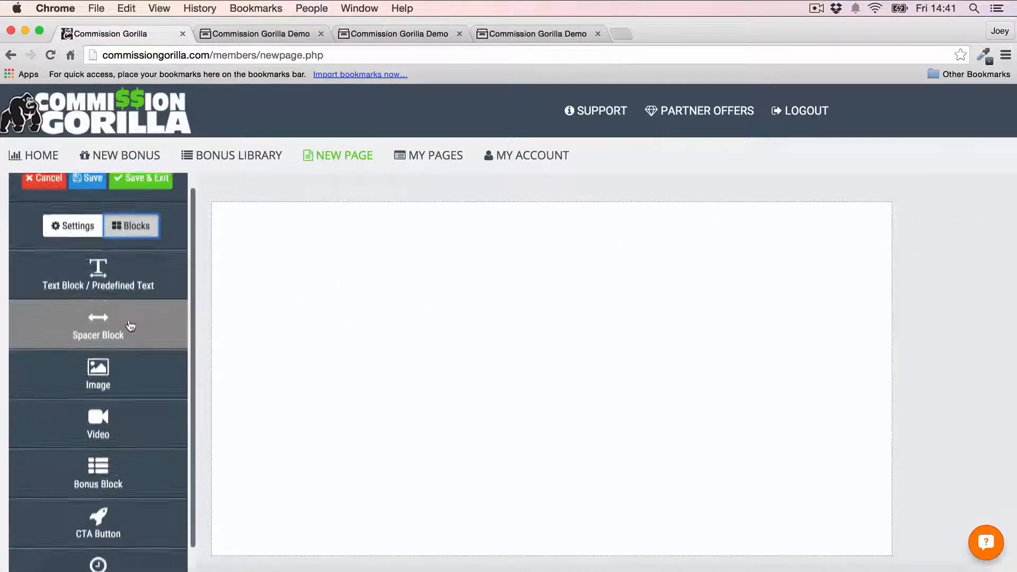
scroll(130, 327, "down", 2)
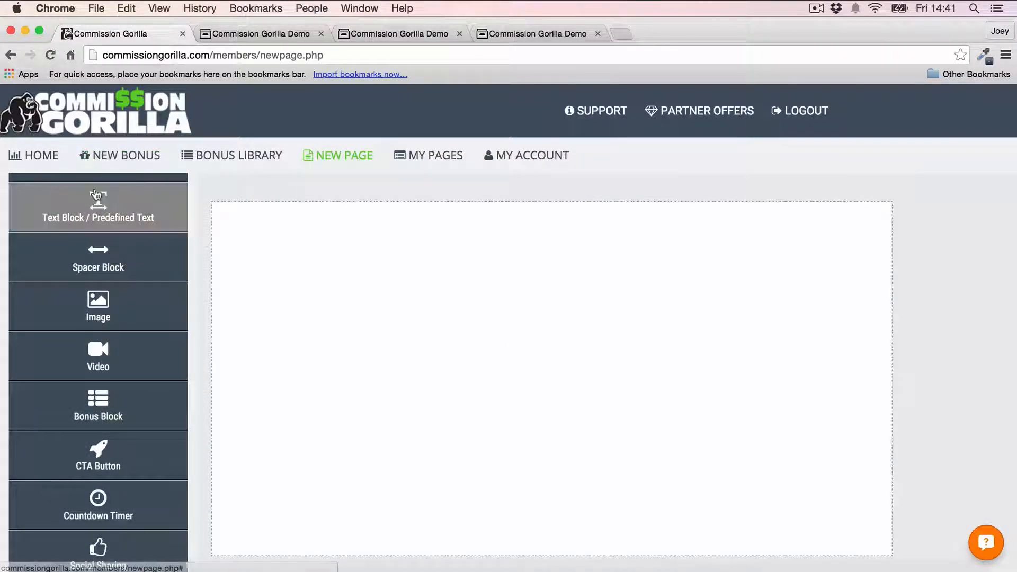
left_click_drag(86, 203, 366, 276)
left_click(367, 221)
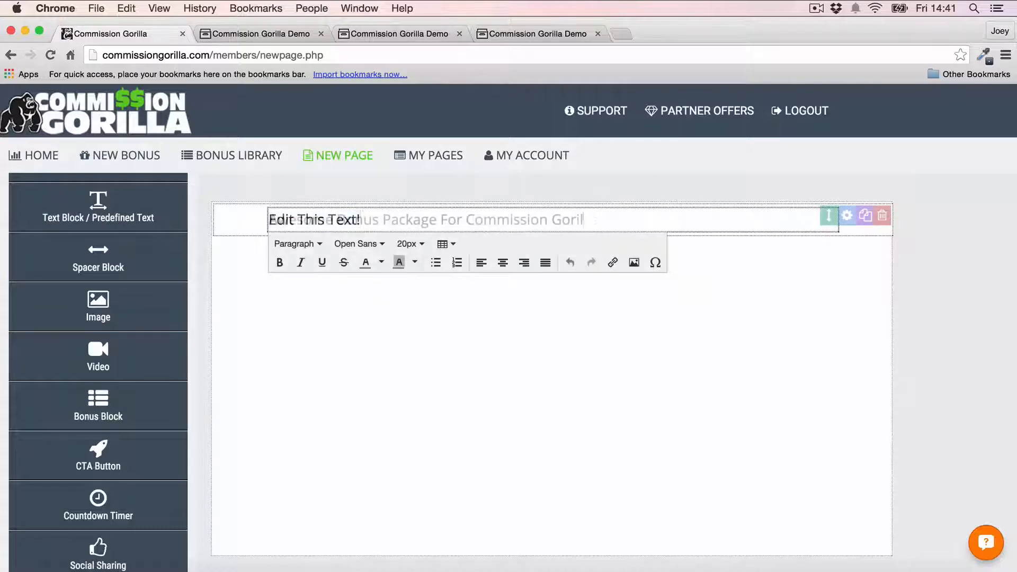
left_click_drag(361, 220, 269, 219)
type("!")
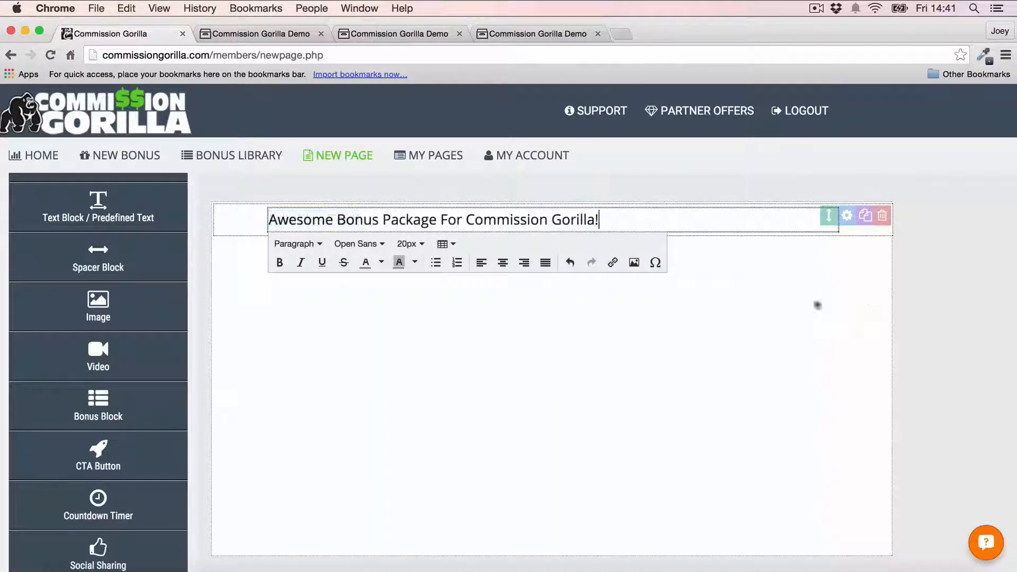
- Size the headline at 29px after briefly trying 36px
triple_click(609, 219)
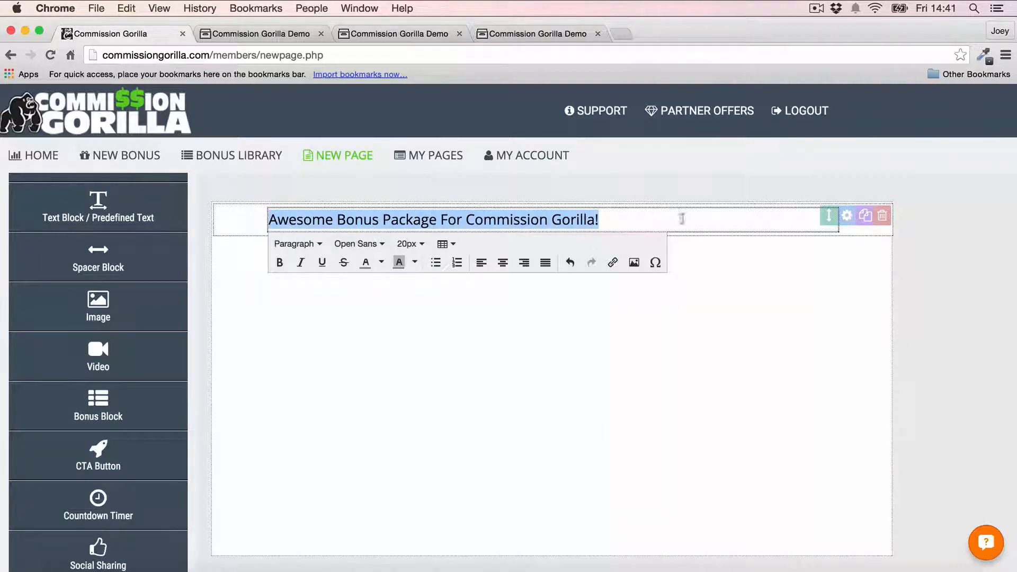
left_click(409, 244)
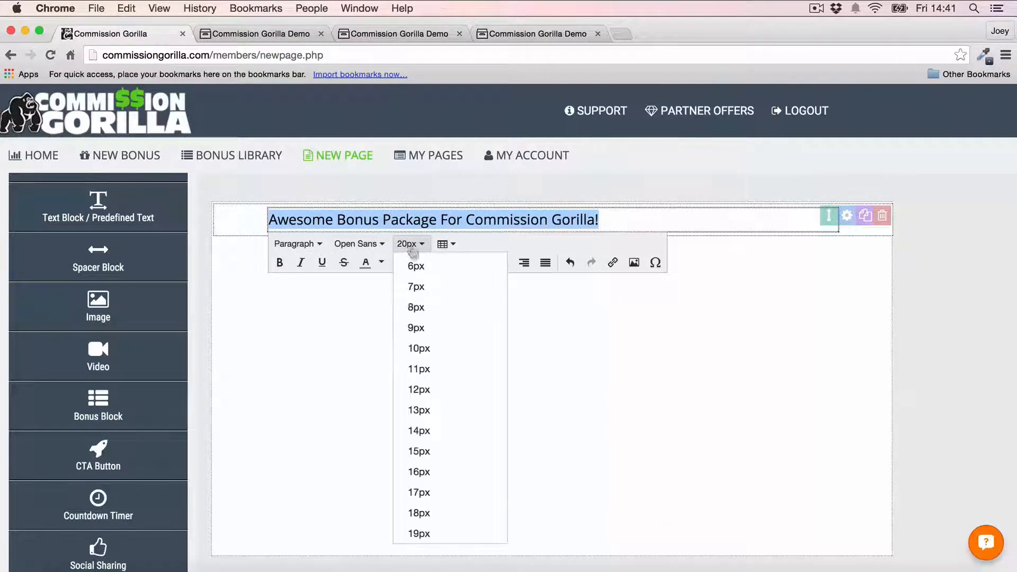
scroll(442, 365, "down", 8)
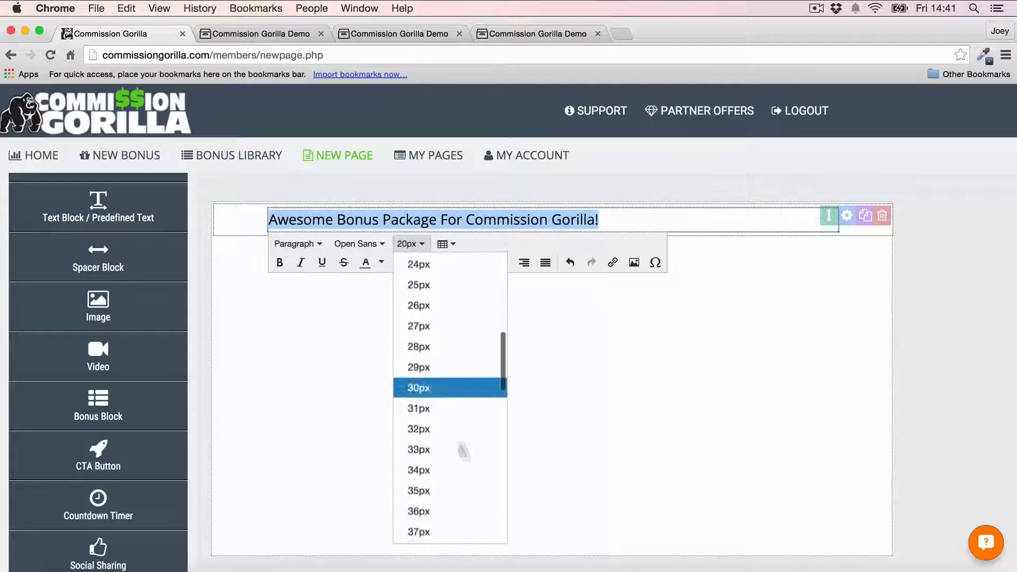
left_click(436, 507)
left_click(409, 296)
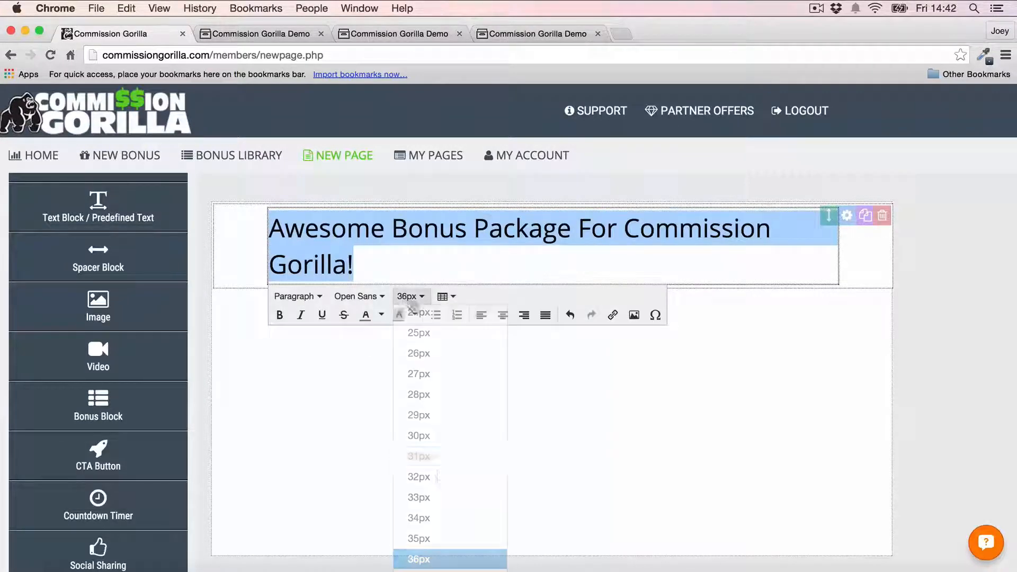
scroll(440, 476, "up", 1)
left_click(418, 453)
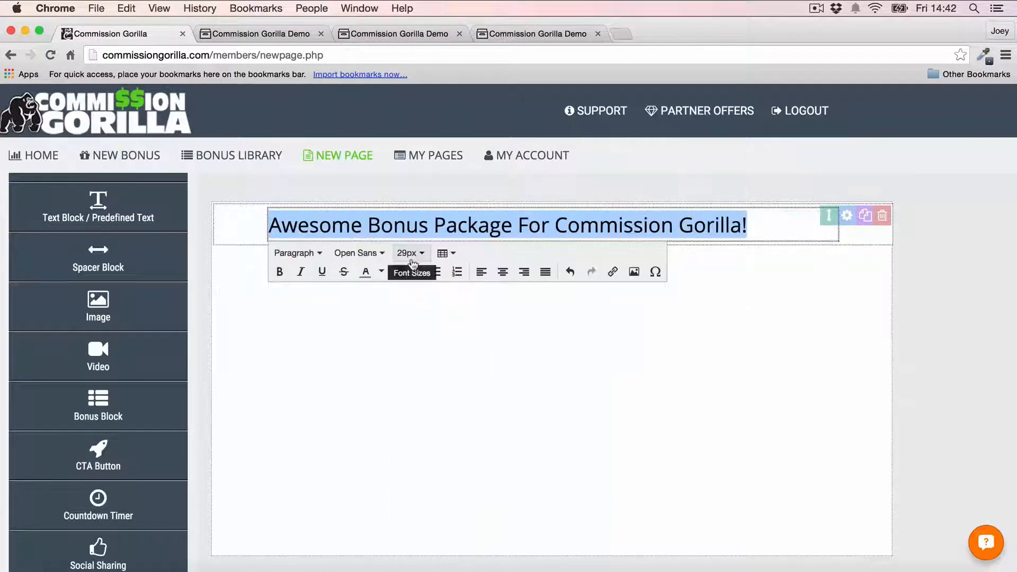
- Make the headline bold and set its font to Montserrat
left_click(279, 273)
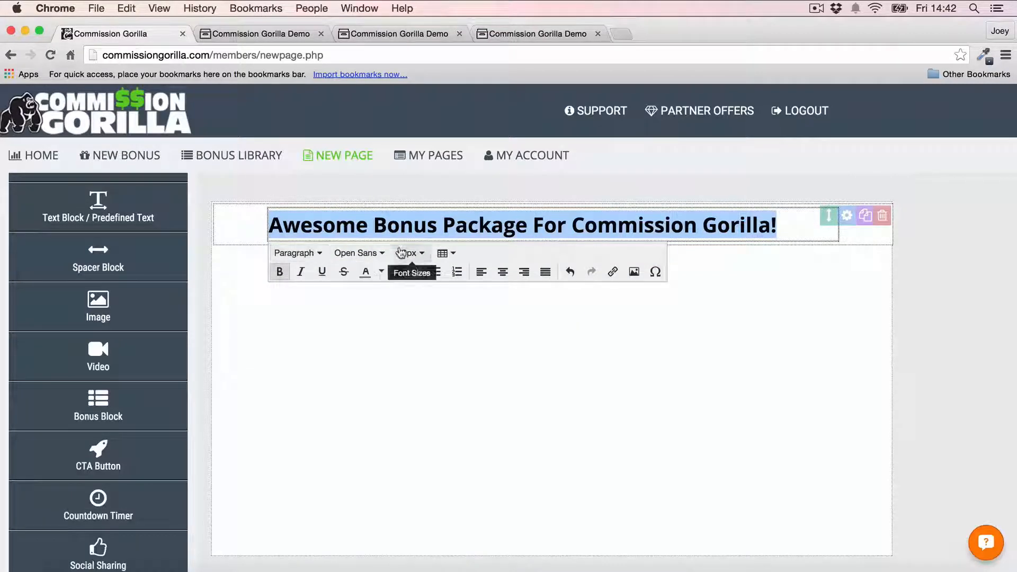
left_click(356, 252)
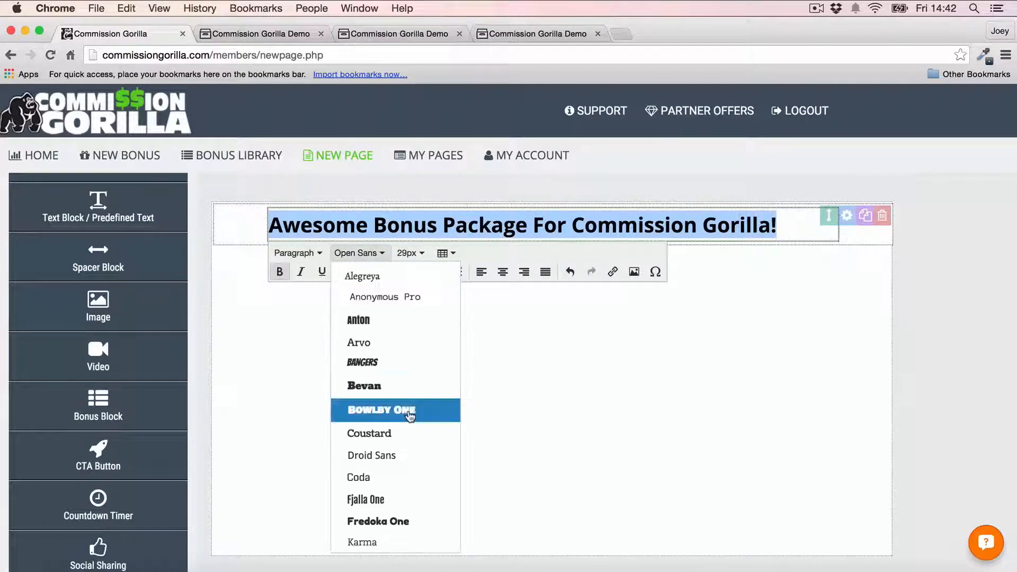
scroll(405, 415, "down", 5)
scroll(410, 416, "down", 2)
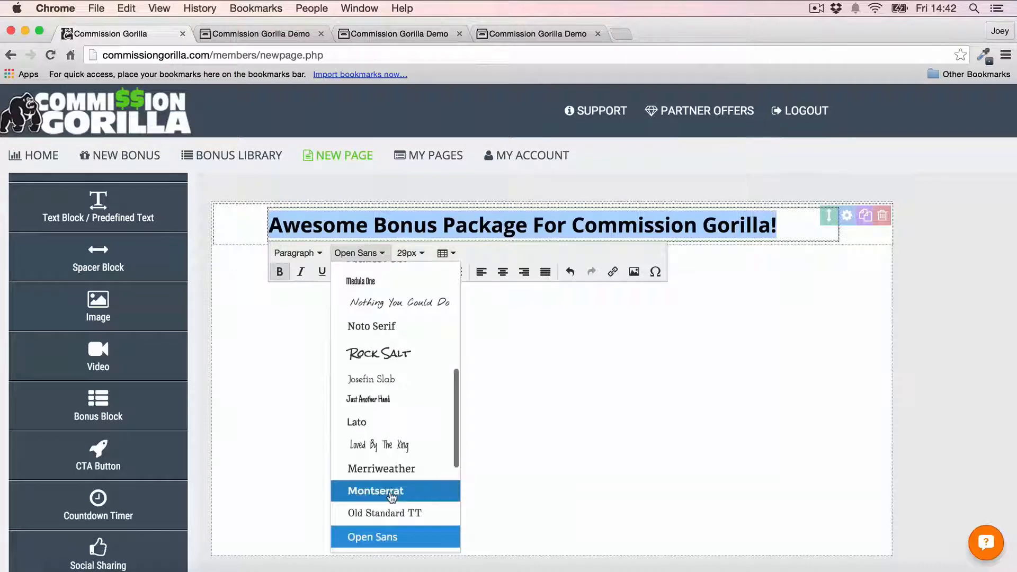
left_click(398, 491)
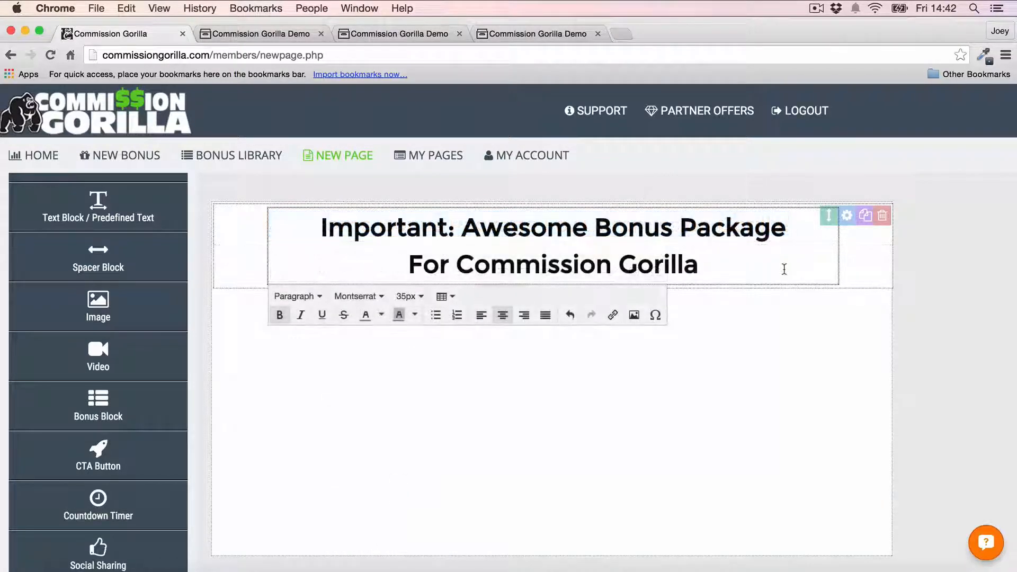
- Colour the words 'Awesome Bonus' in the headline orange
left_click_drag(462, 228, 673, 228)
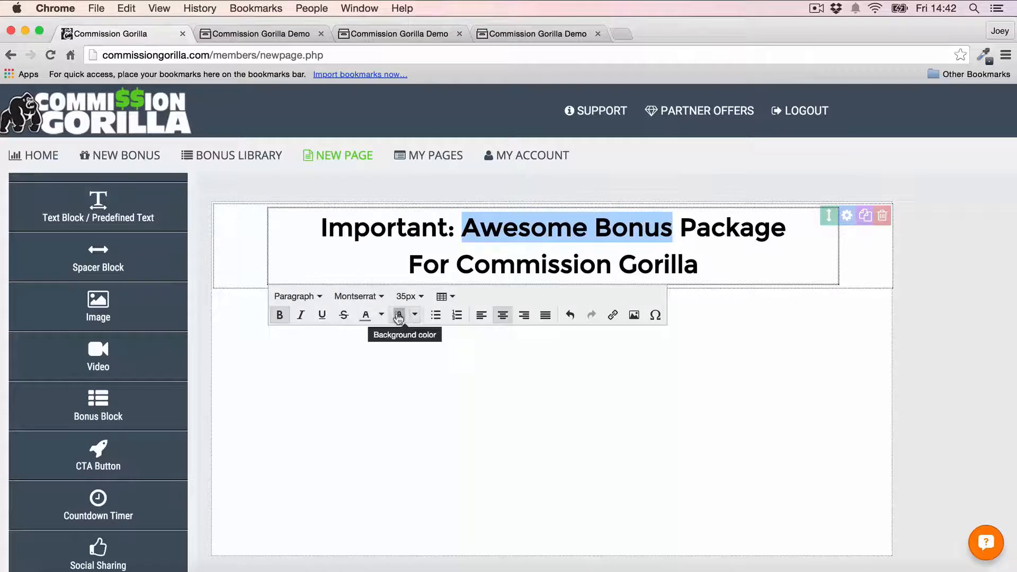
left_click(382, 315)
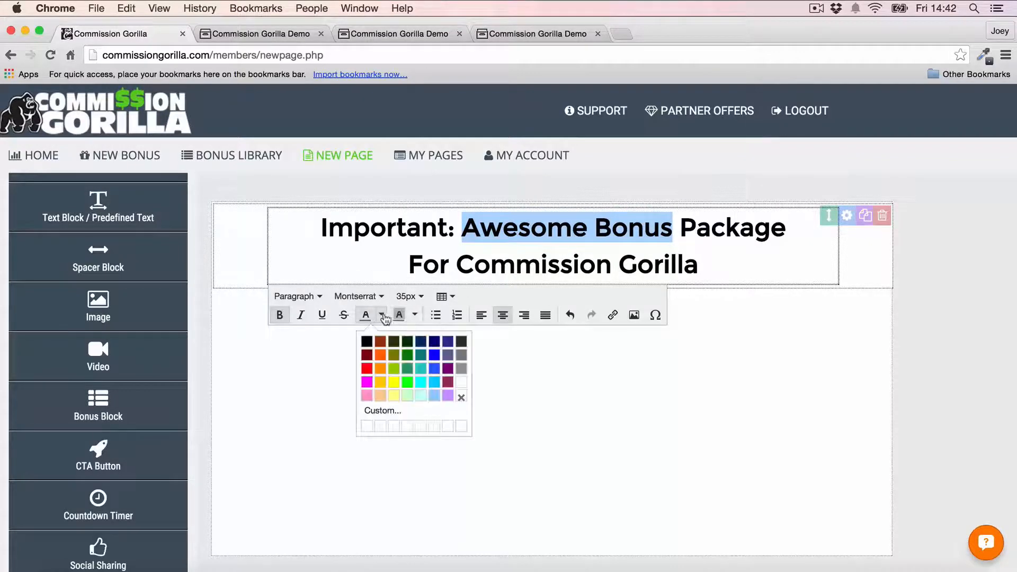
left_click(380, 369)
left_click(961, 259)
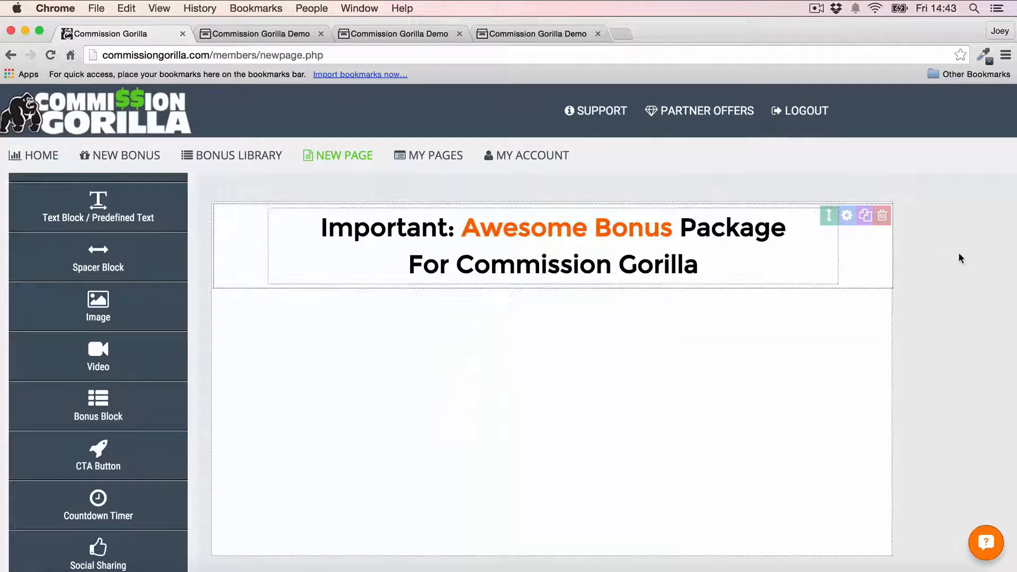
- Highlight 'Commission Gorilla' in yellow and add a spacer block below the headline
left_click(438, 273)
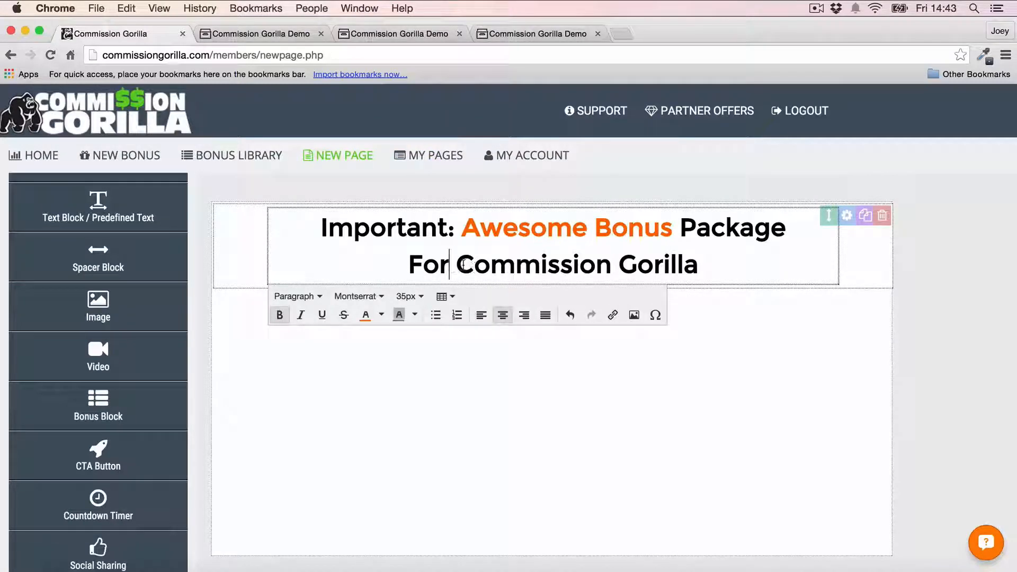
left_click_drag(463, 264, 747, 263)
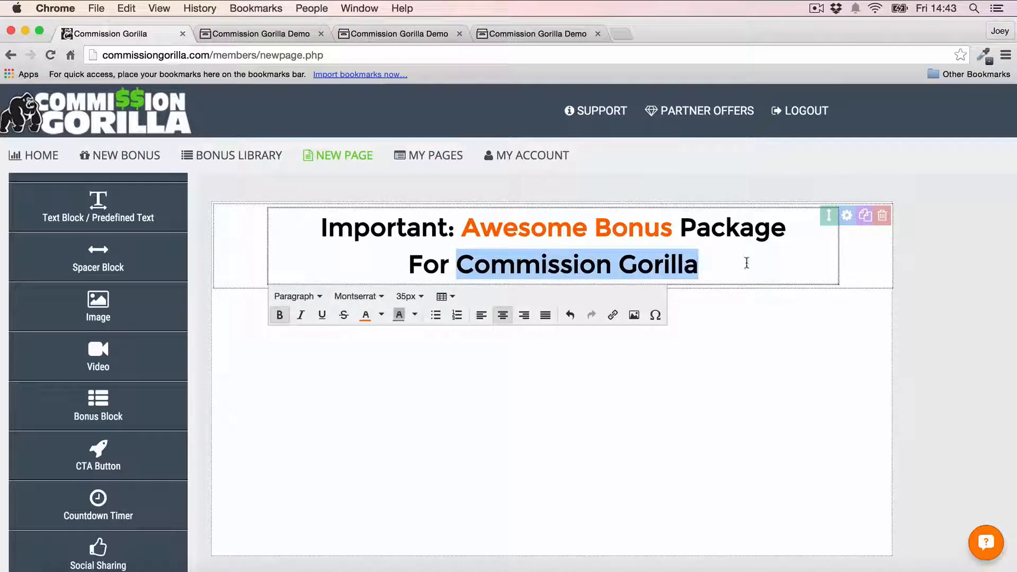
left_click(418, 318)
left_click(427, 381)
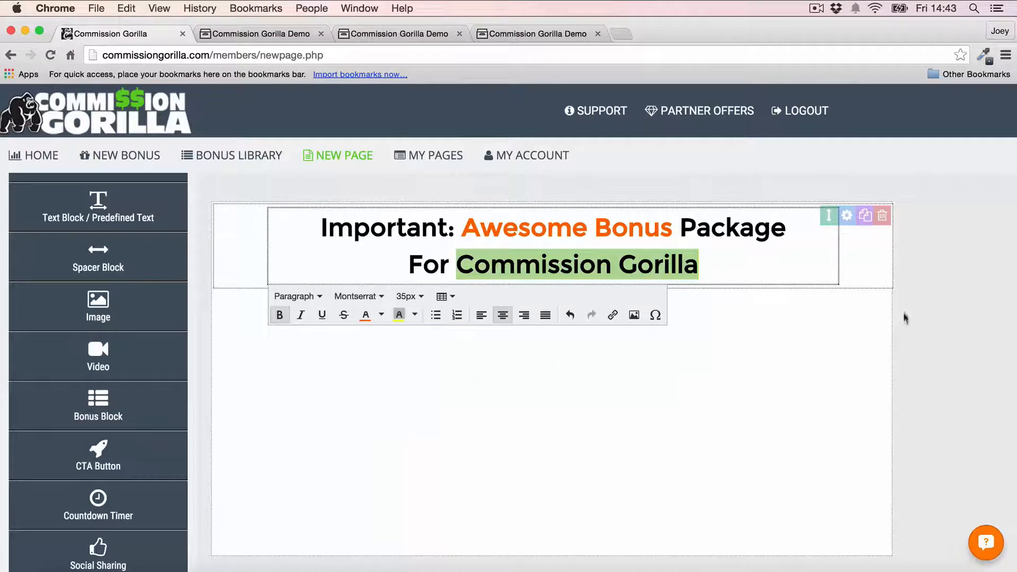
left_click(903, 317)
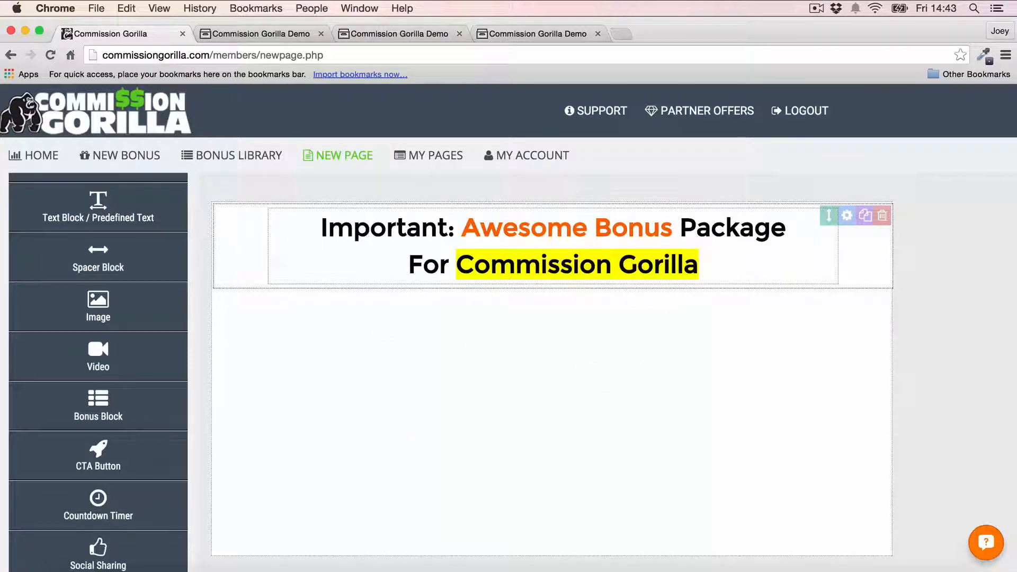
left_click_drag(98, 259, 425, 301)
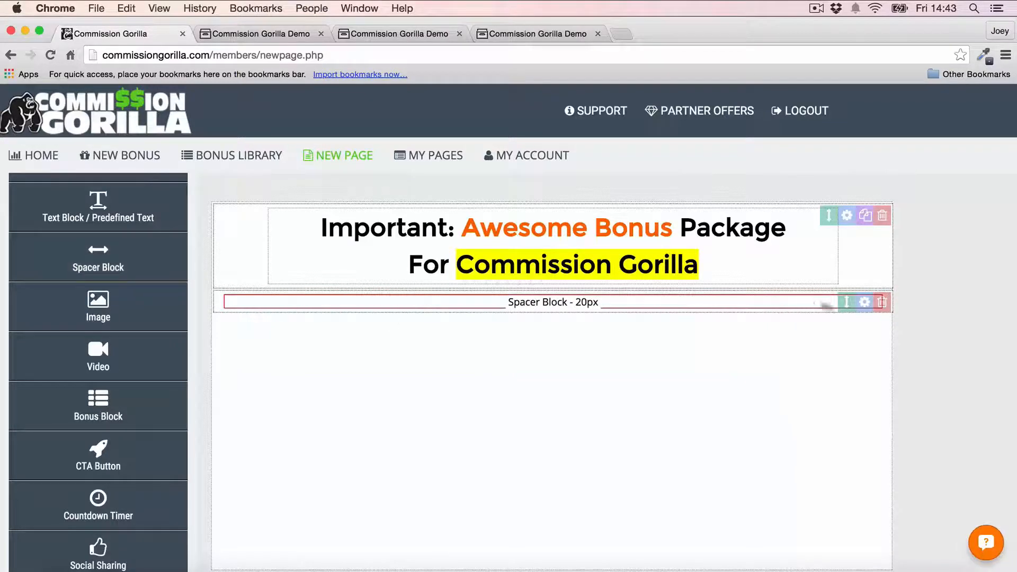
- Reposition the spacer block and confirm its height setting
left_click_drag(846, 302, 849, 223)
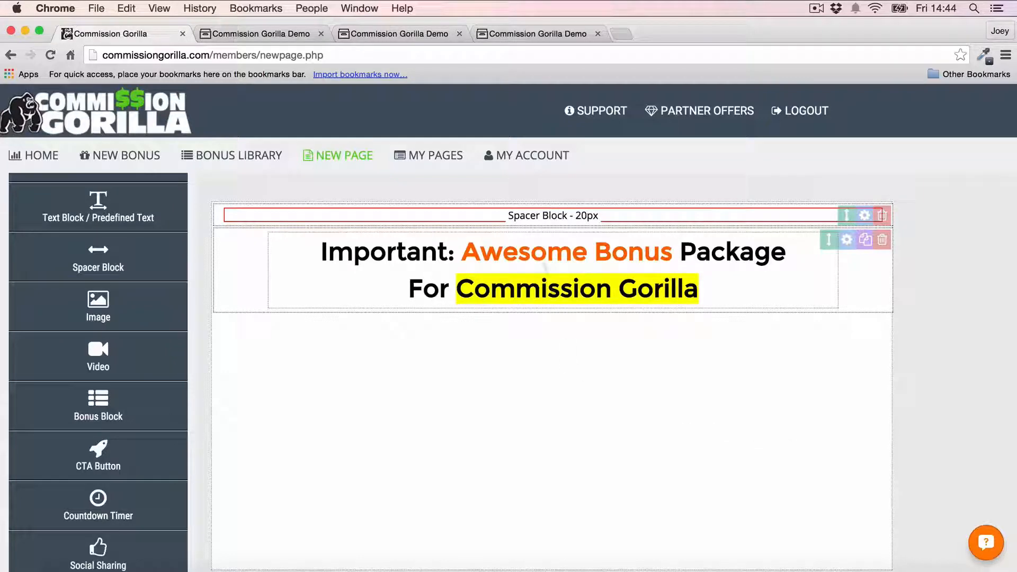
left_click(862, 215)
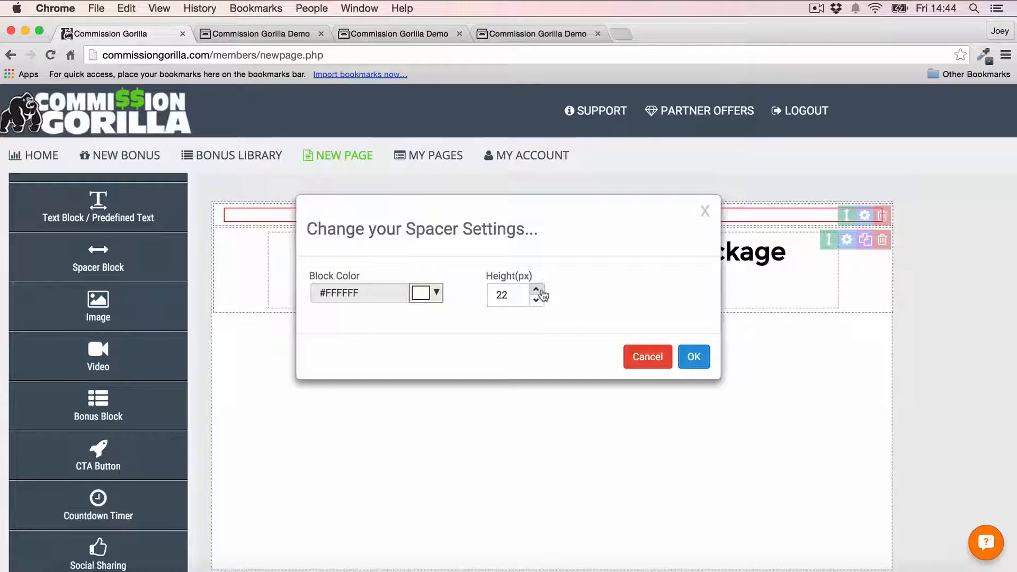
left_click(690, 356)
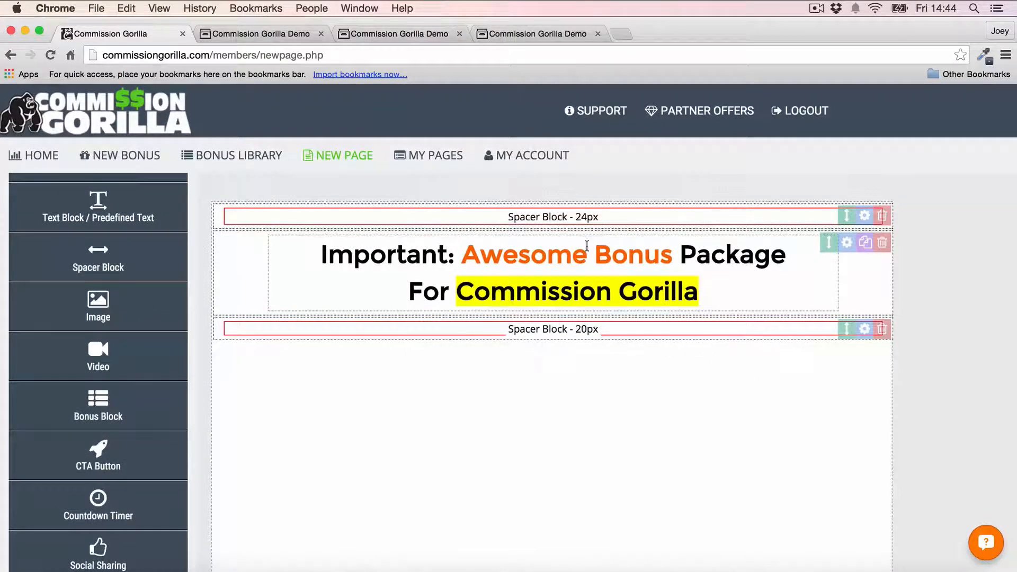
- Add a Countdown Timer block below the spacer
scroll(106, 296, "up", 3)
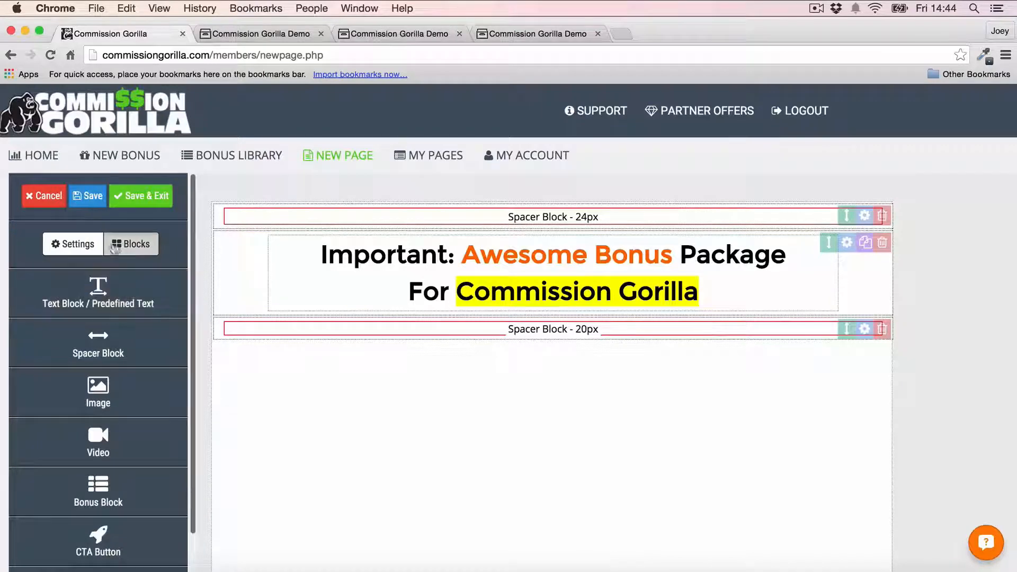
scroll(116, 254, "down", 5)
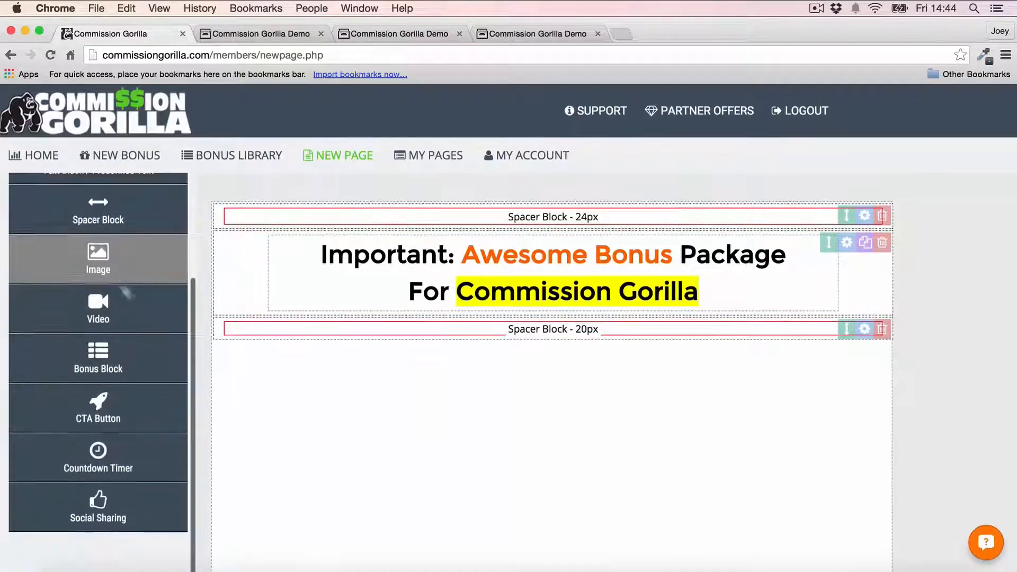
left_click(102, 462)
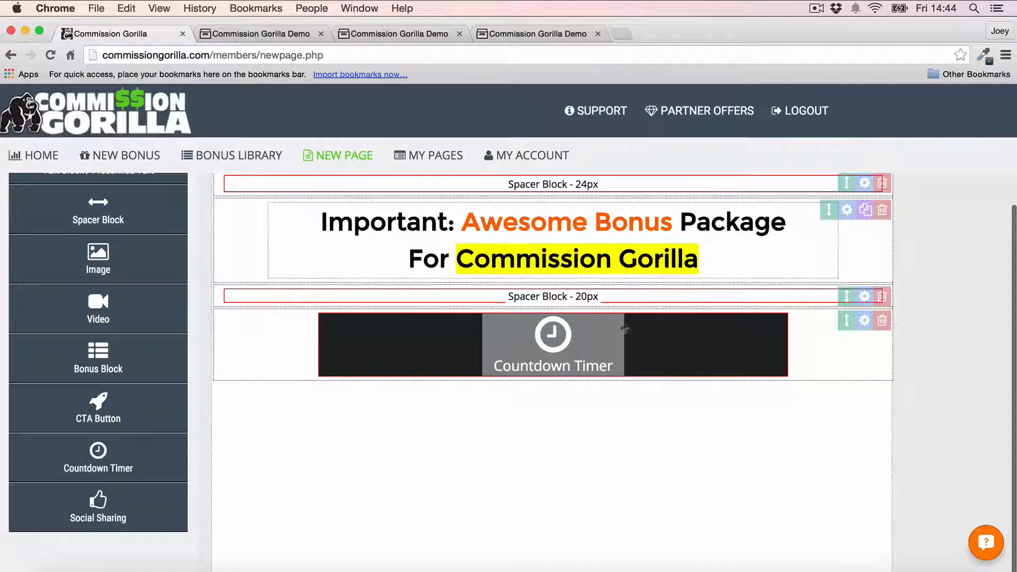
- Set the countdown block colour to black #000000
left_click(604, 350)
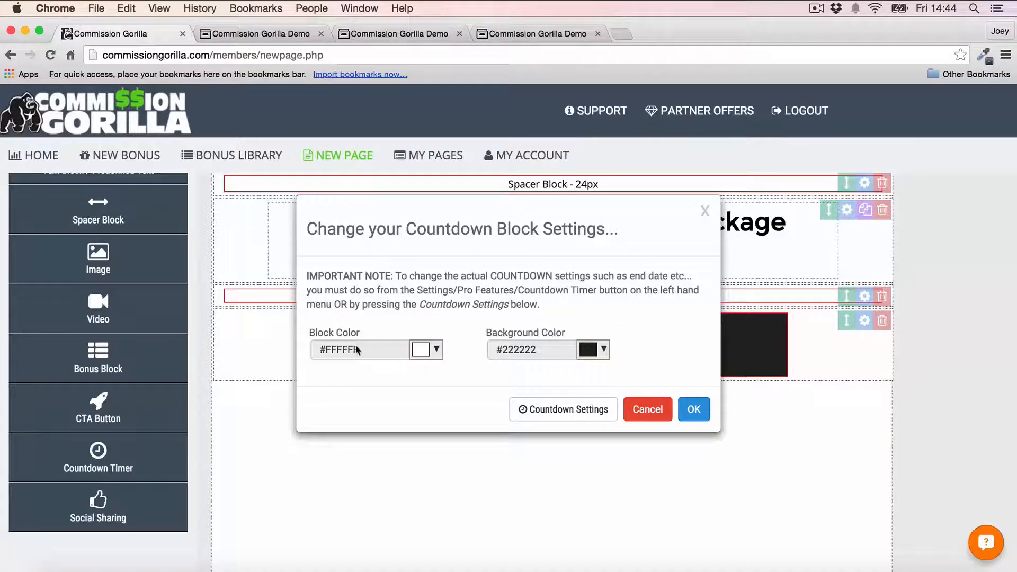
left_click(428, 353)
left_click(423, 376)
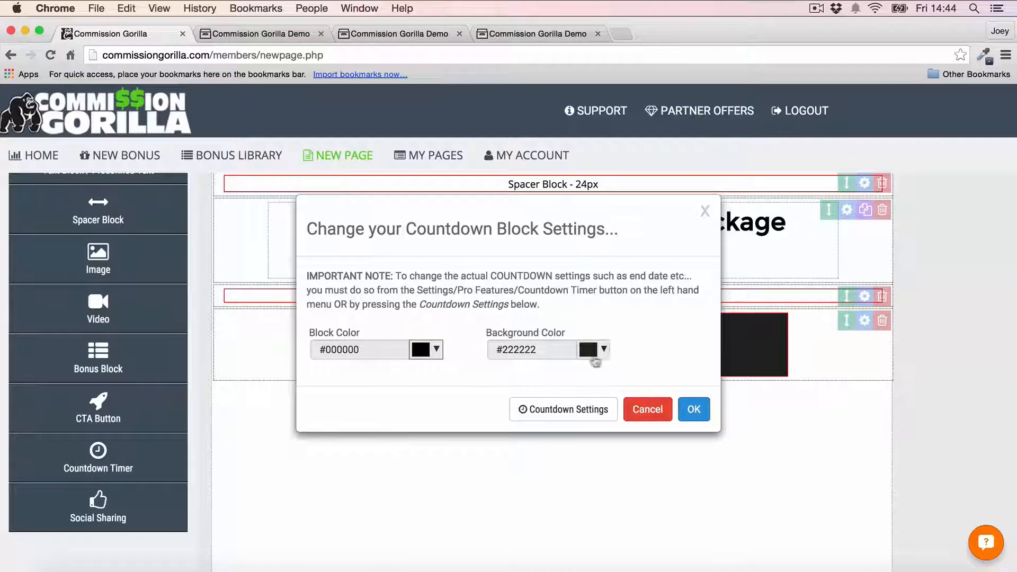
left_click(692, 409)
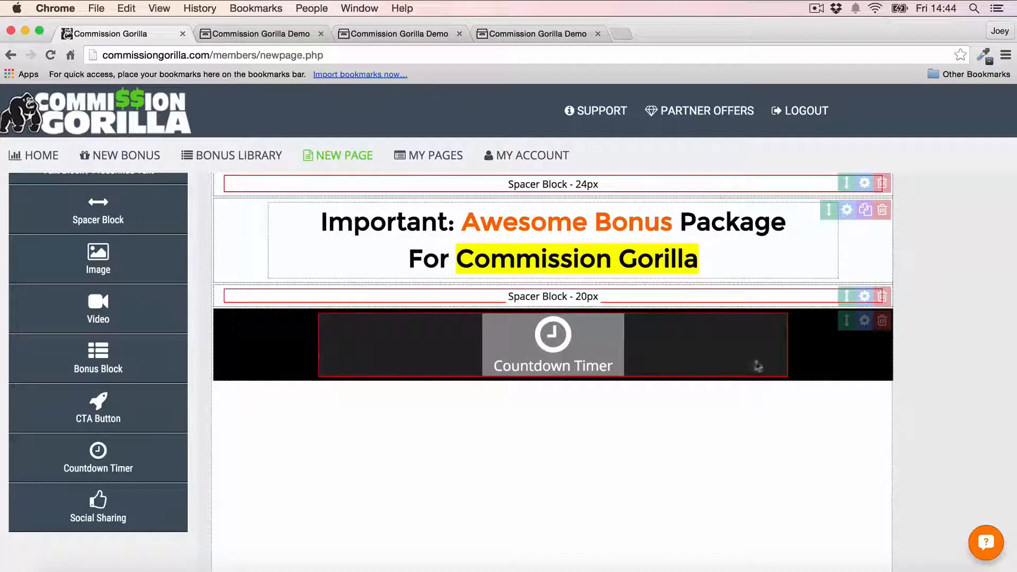
- Switch the countdown timer on, ending 11/16/2015 at 2:32 PM
left_click(665, 345)
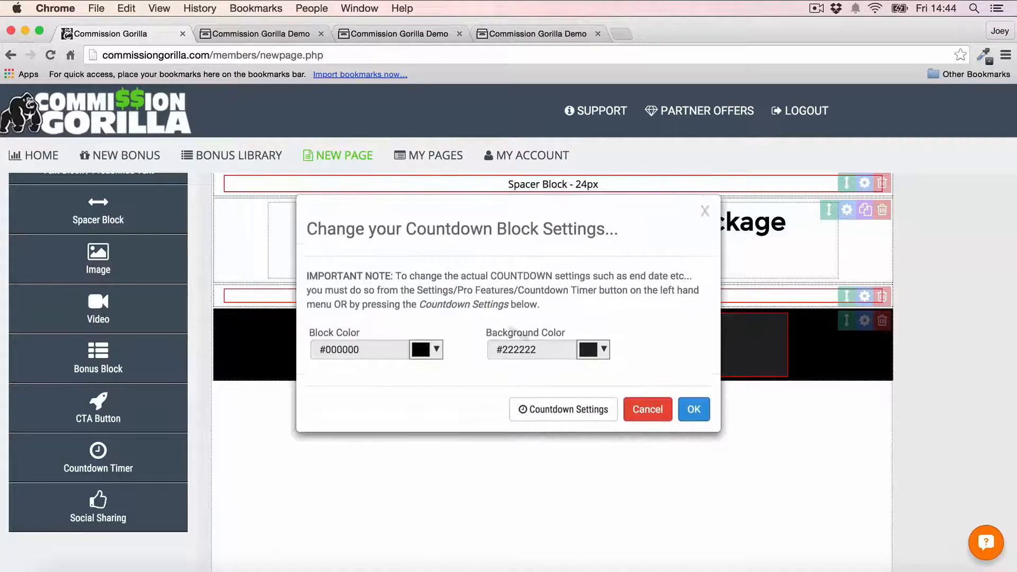
left_click(586, 411)
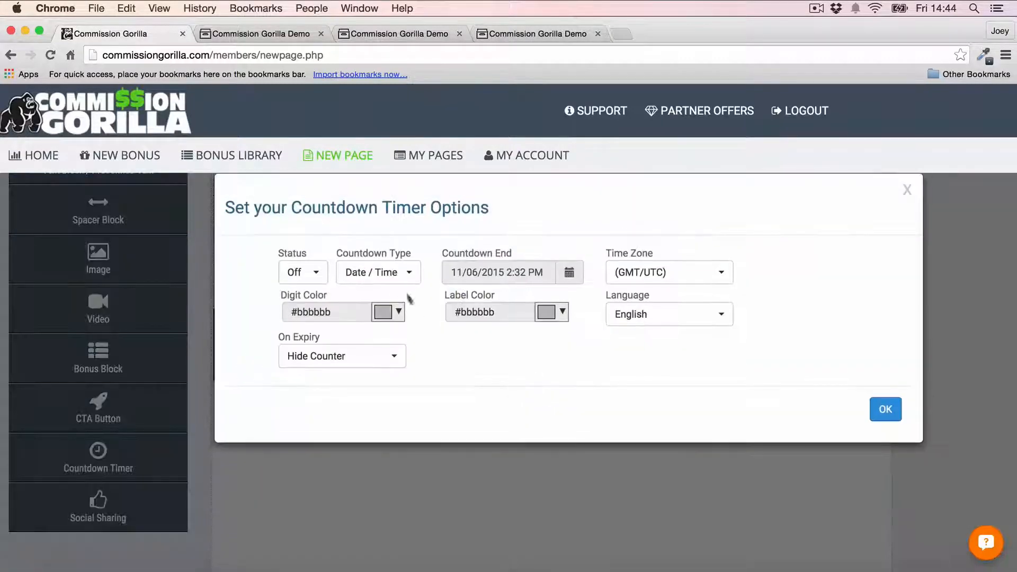
left_click(575, 274)
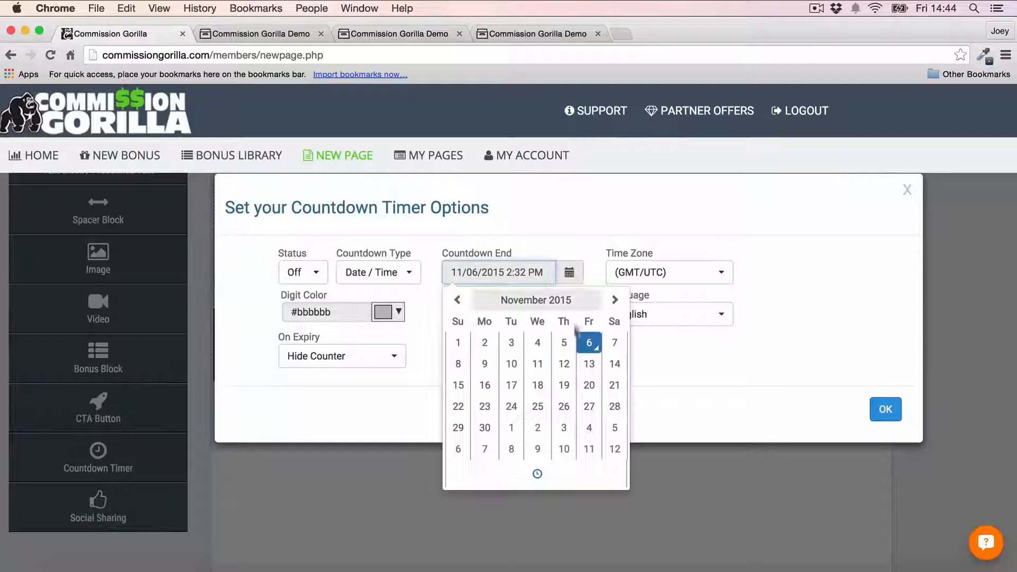
left_click(473, 387)
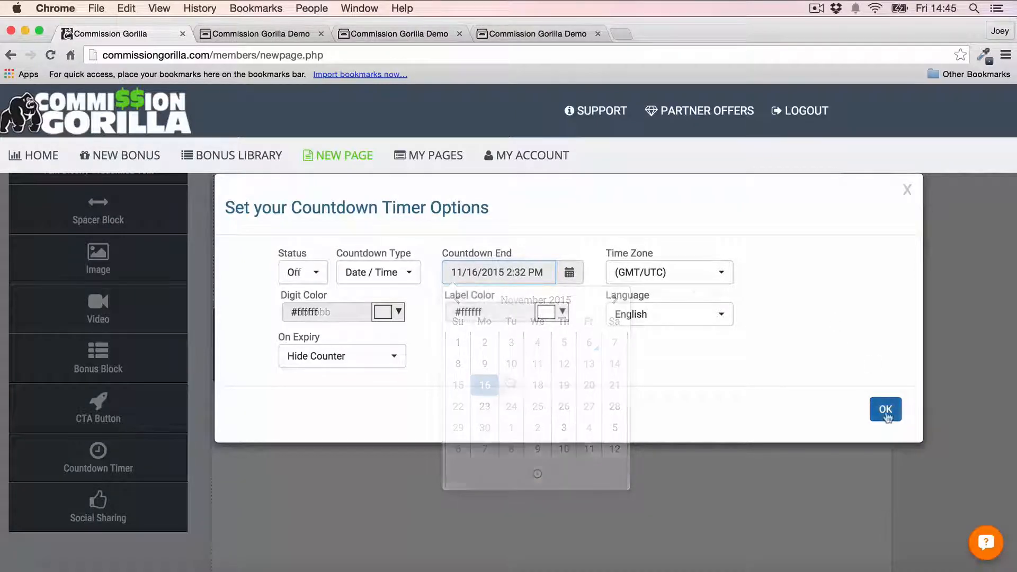
left_click(885, 408)
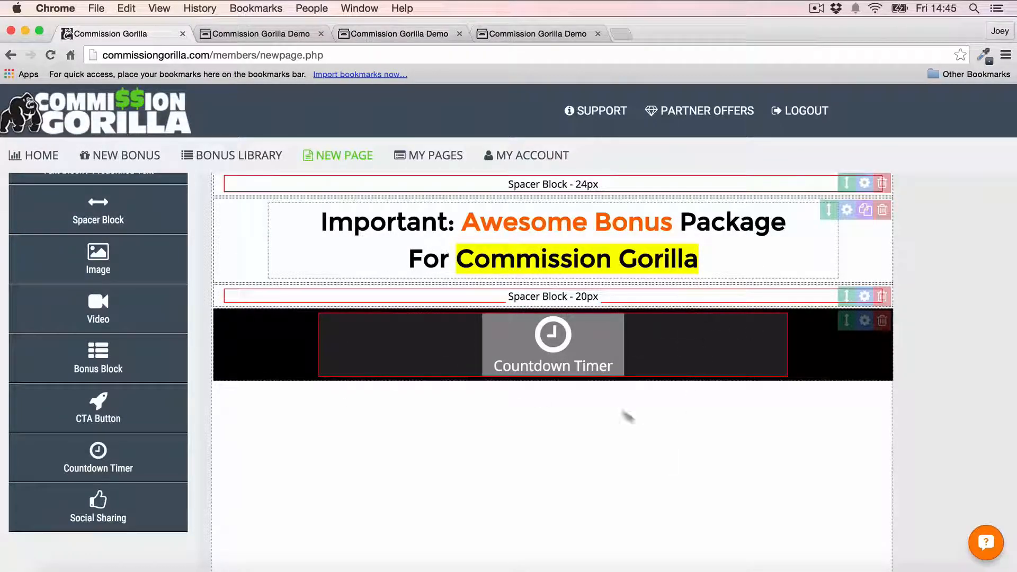
- Add a video block below the countdown and paste in the YouTube embed code for 'iPhone Example Video 2'
scroll(89, 294, "up", 3)
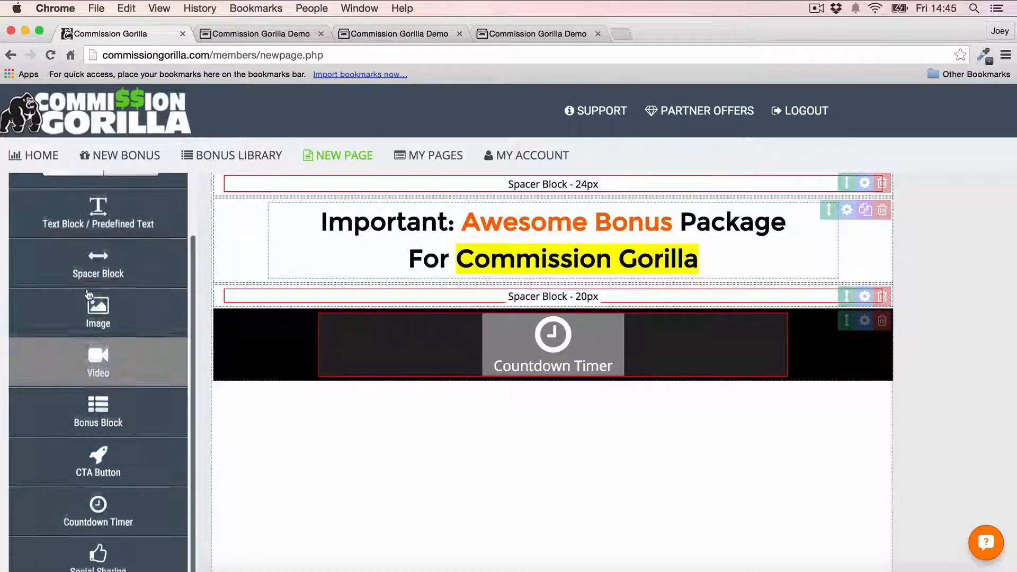
scroll(89, 294, "down", 2)
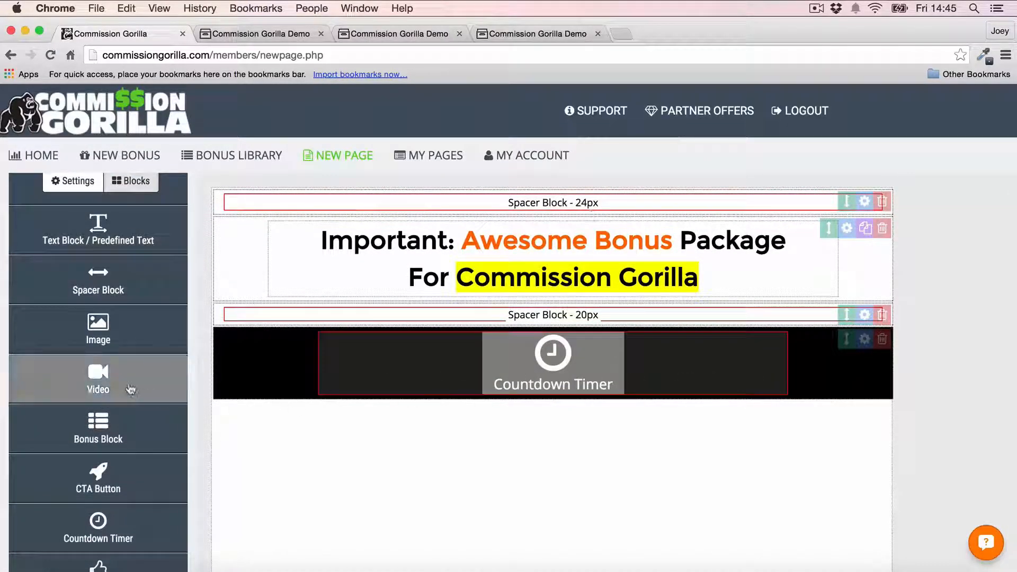
left_click_drag(132, 386, 646, 408)
scroll(585, 427, "down", 3)
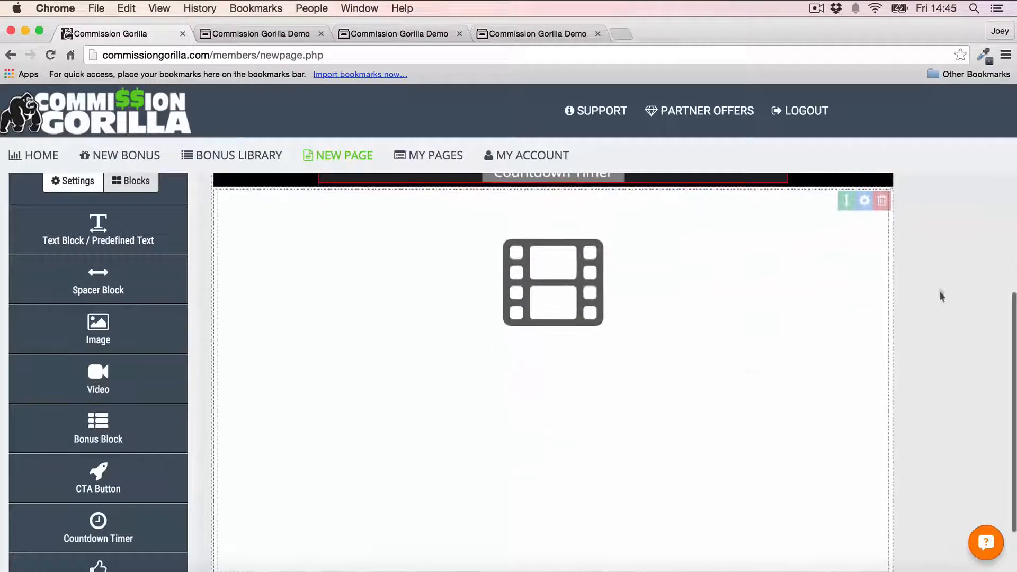
left_click(567, 283)
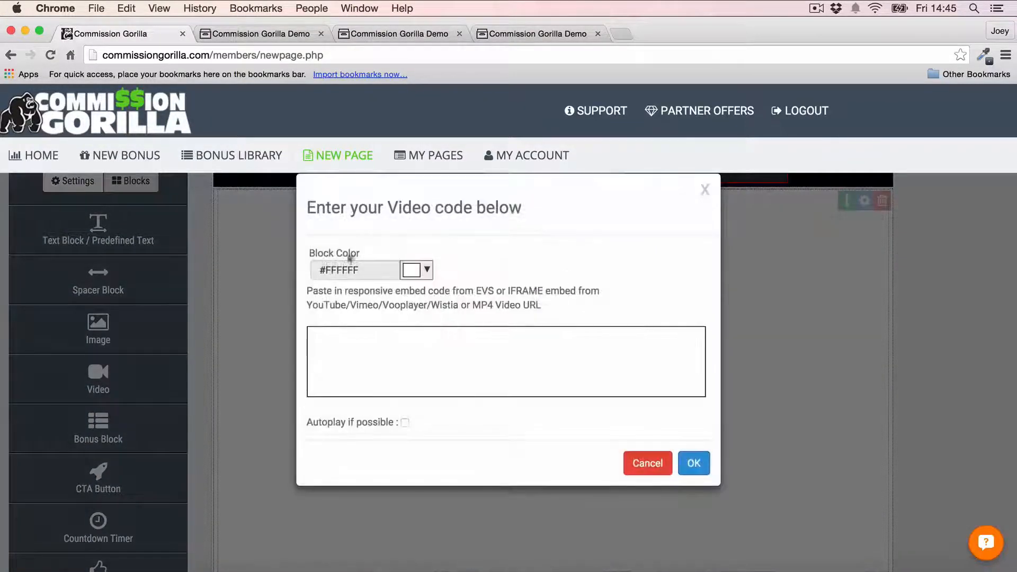
left_click(480, 355)
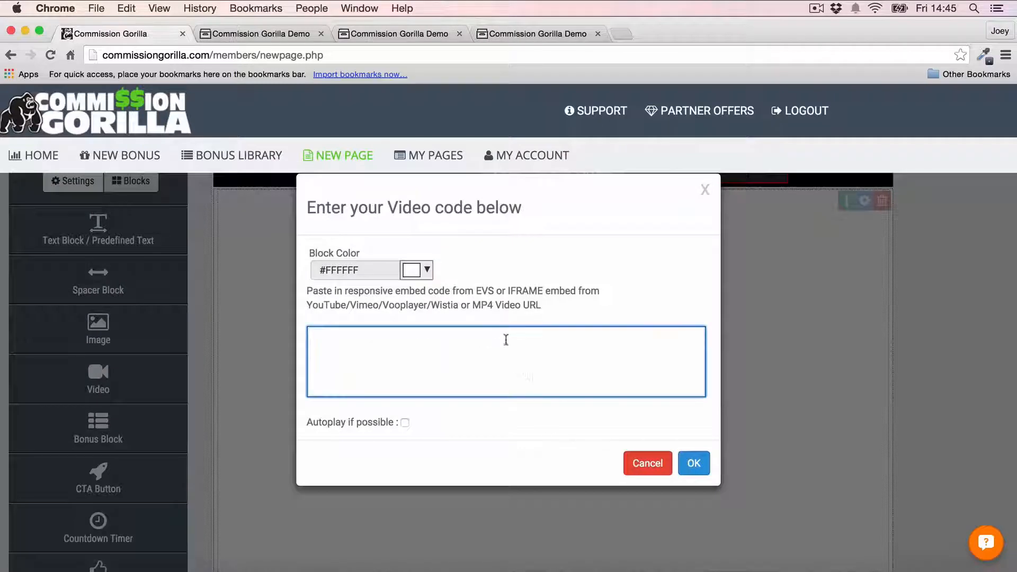
type("<iframe width=\"560\" height=\"315\" src=\"https://www.youtube.com/embed/9652XA9Qatw\" frameborder=\"0\" allowfullscreen></iframe>")
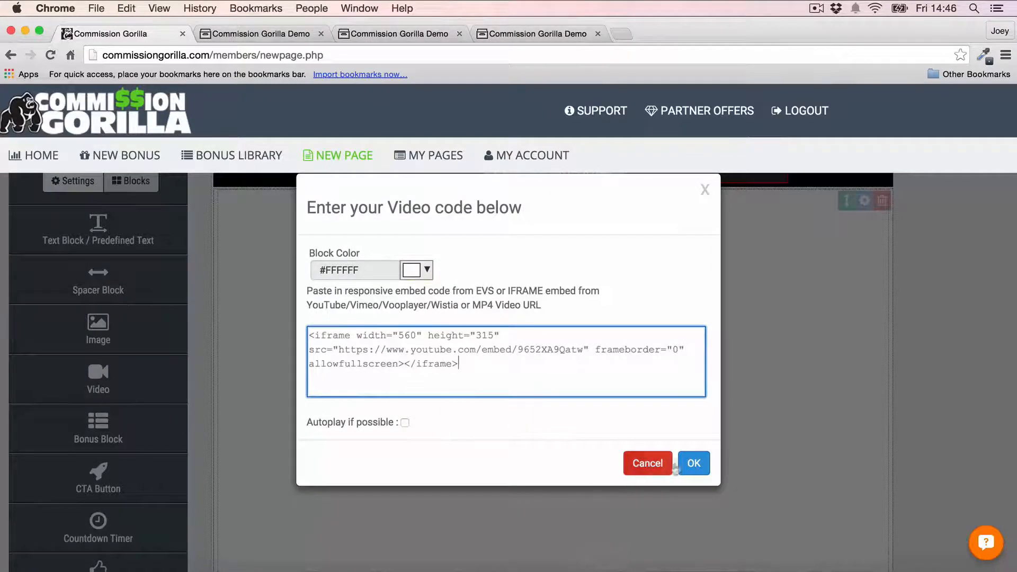
left_click(693, 462)
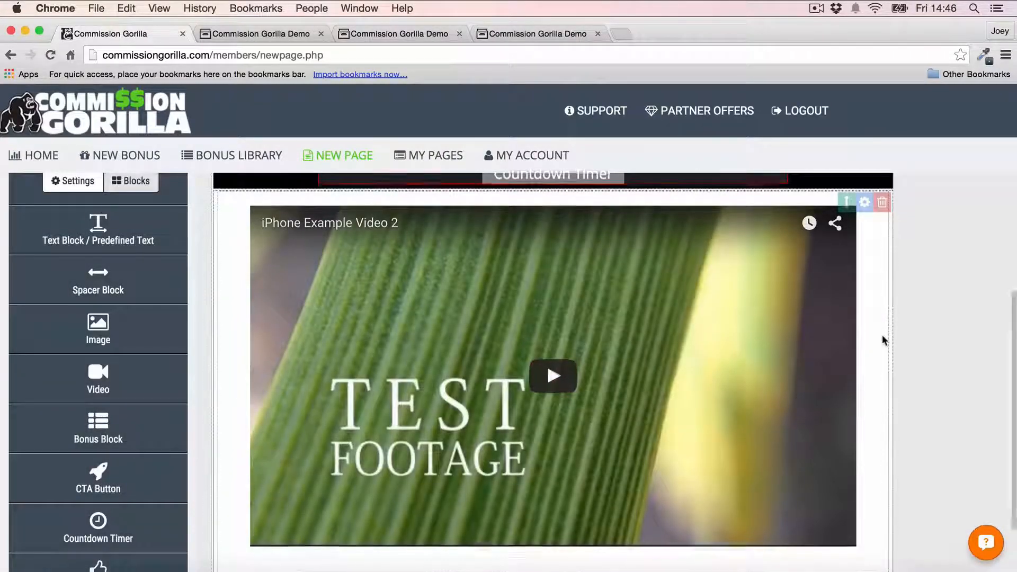
scroll(884, 344, "up", 2)
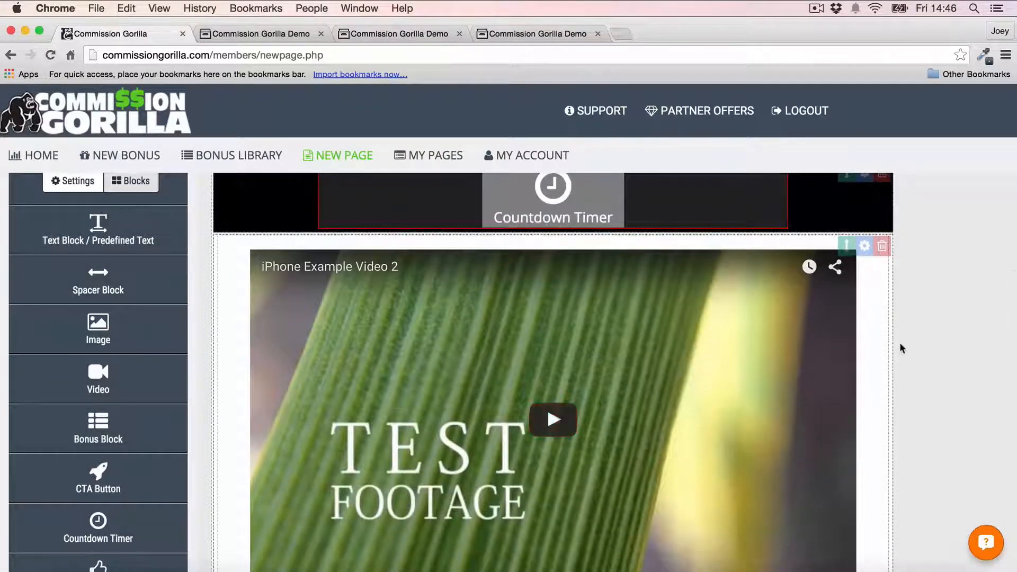
scroll(900, 346, "up", 2)
scroll(900, 347, "down", 6)
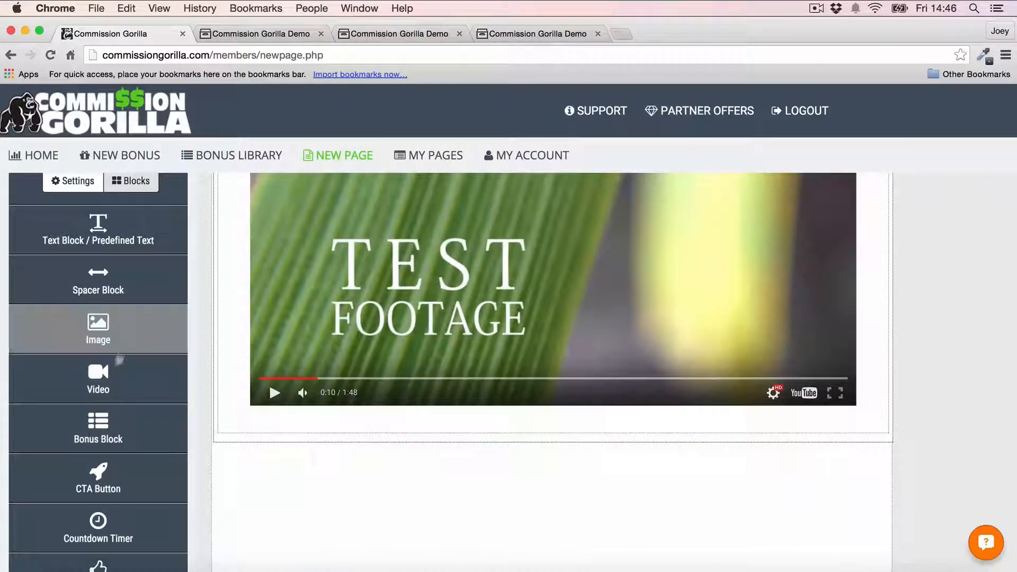
scroll(98, 402, "down", 2)
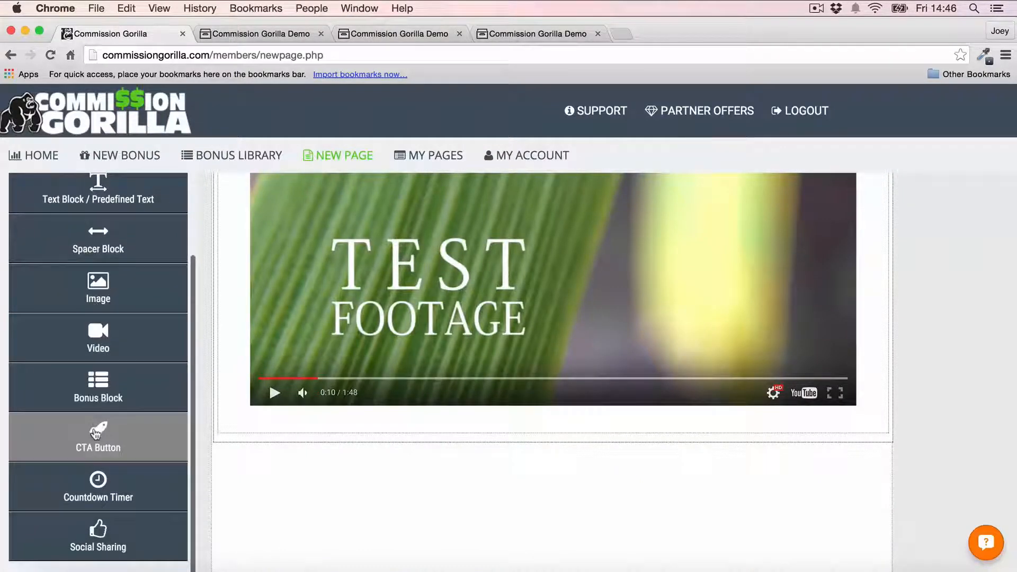
- Add a call-to-action button below the video and browse its button font list
left_click_drag(99, 429, 365, 448)
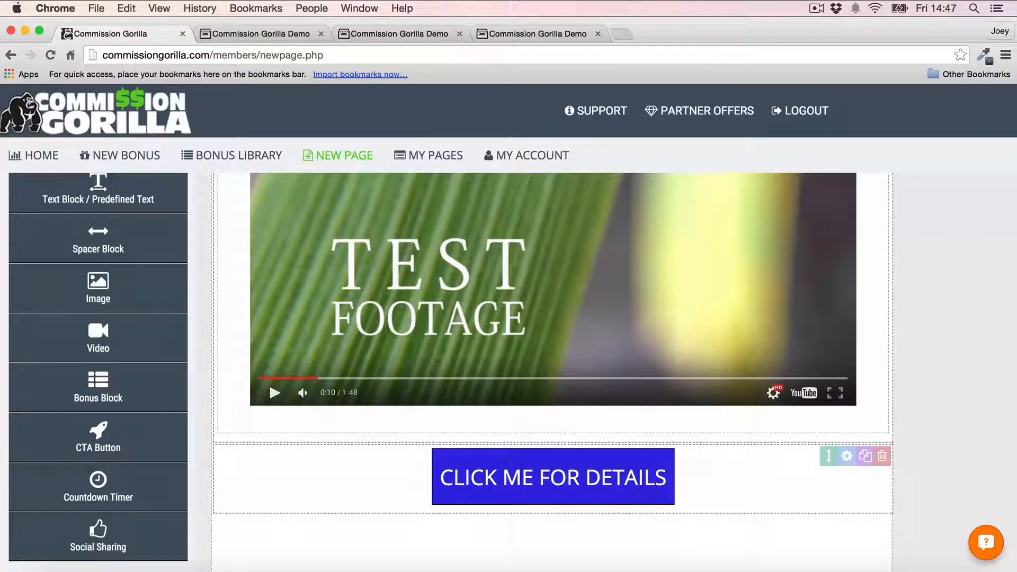
left_click(846, 456)
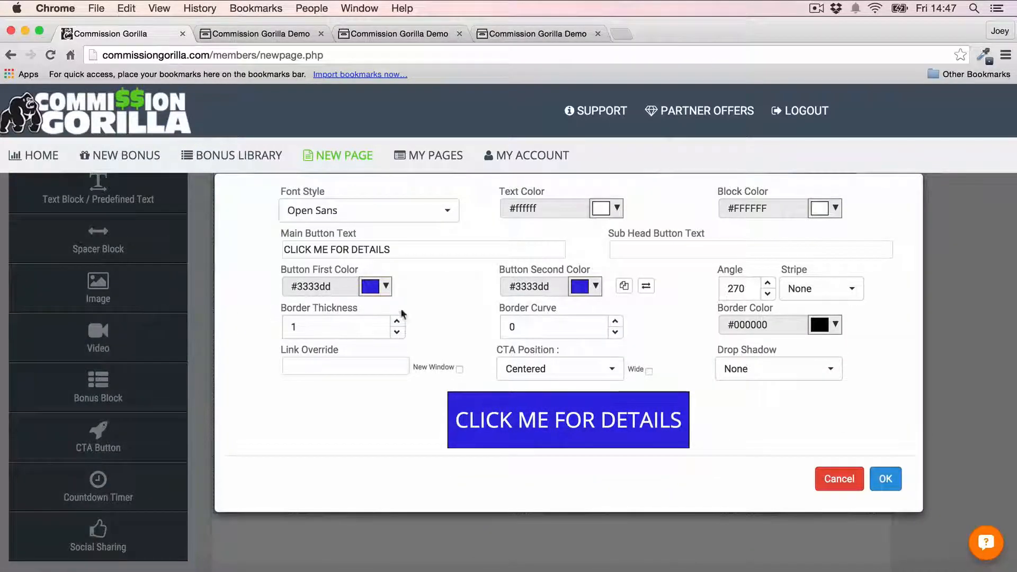
left_click(352, 212)
scroll(351, 336, "down", 5)
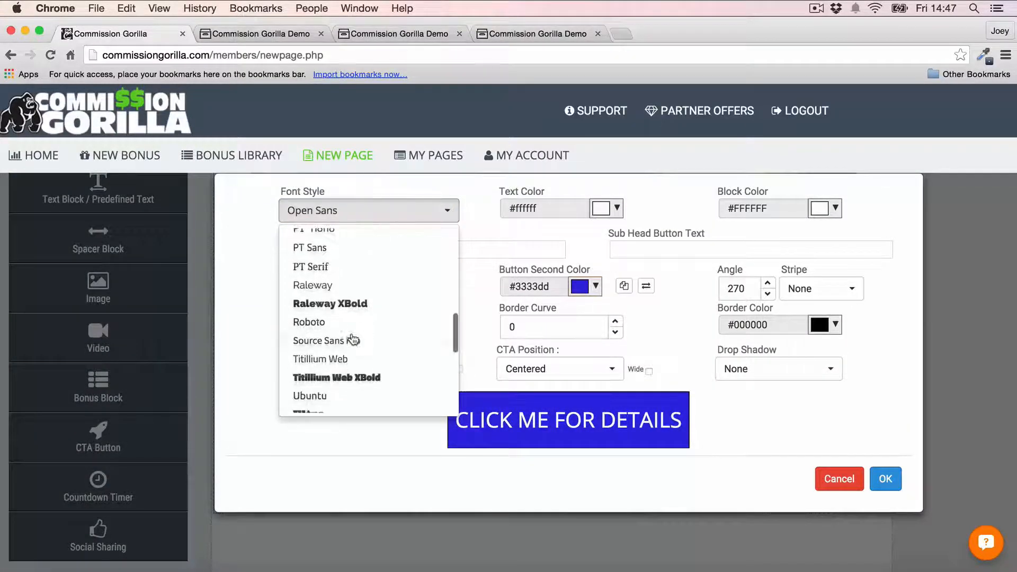
scroll(352, 339, "down", 8)
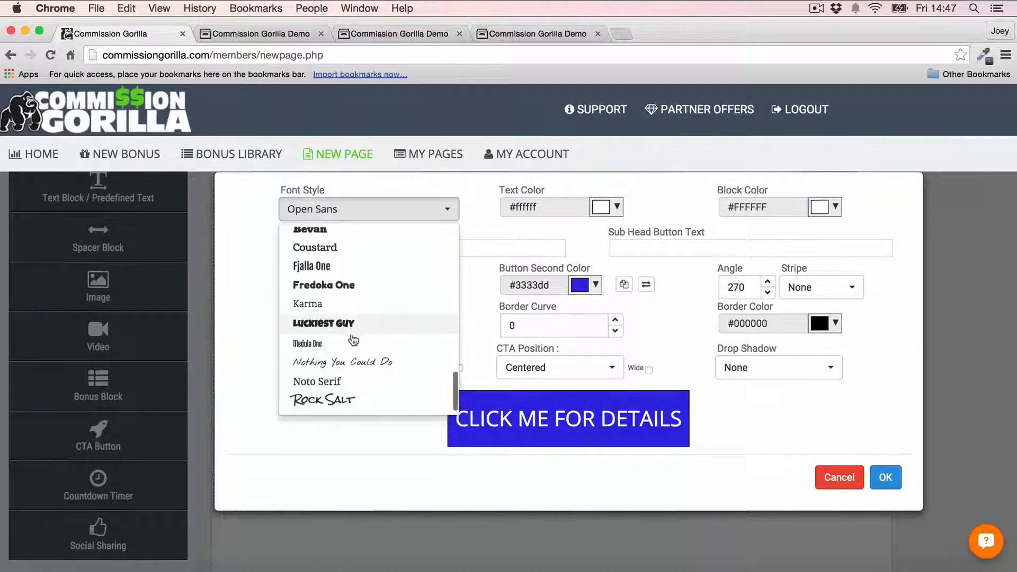
scroll(353, 340, "up", 5)
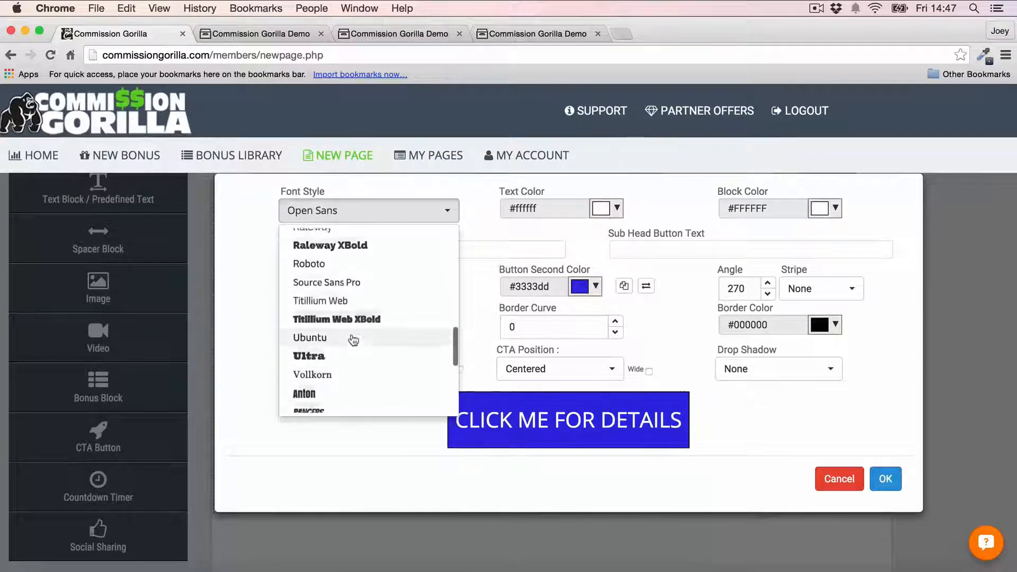
scroll(352, 340, "up", 8)
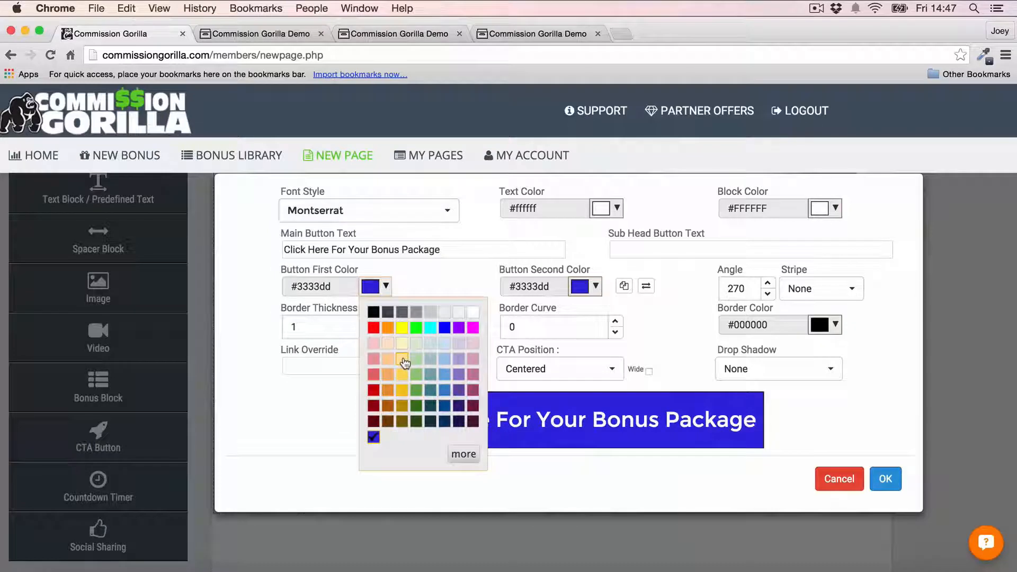
- Make the CTA button a wide yellow gradient (#ffe599 to #f1c232) with black text
left_click(403, 359)
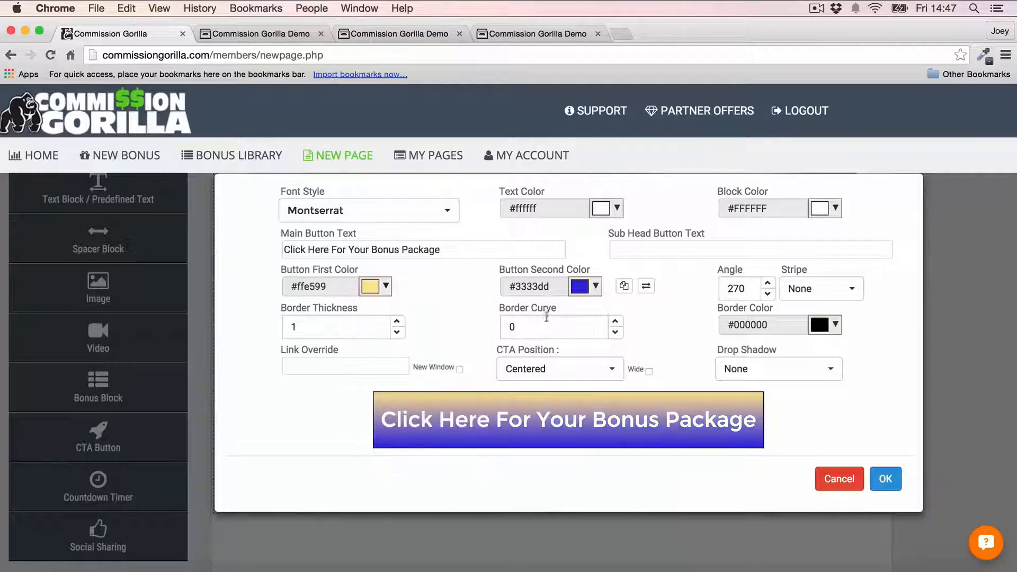
left_click(587, 287)
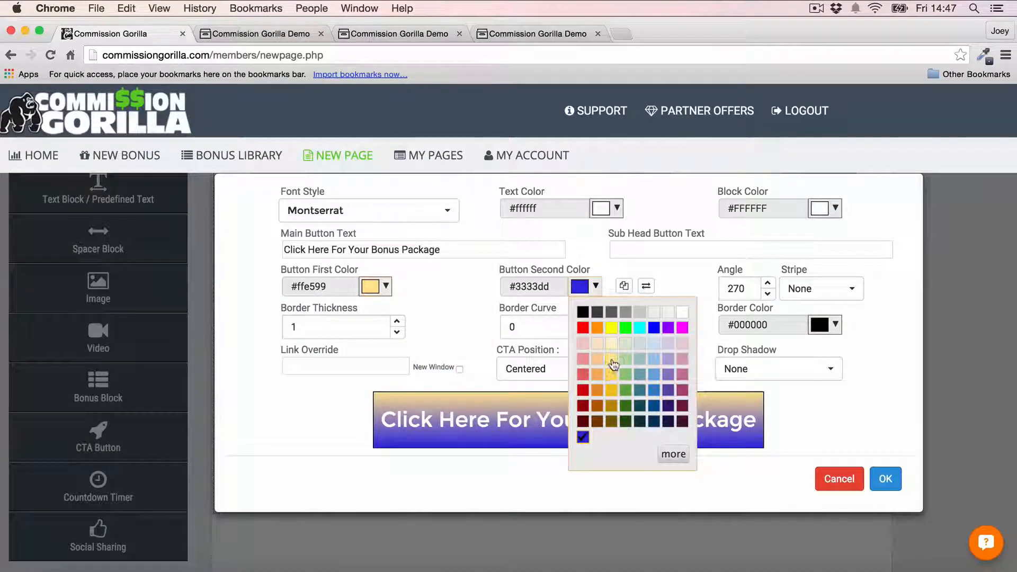
left_click(611, 360)
left_click(584, 288)
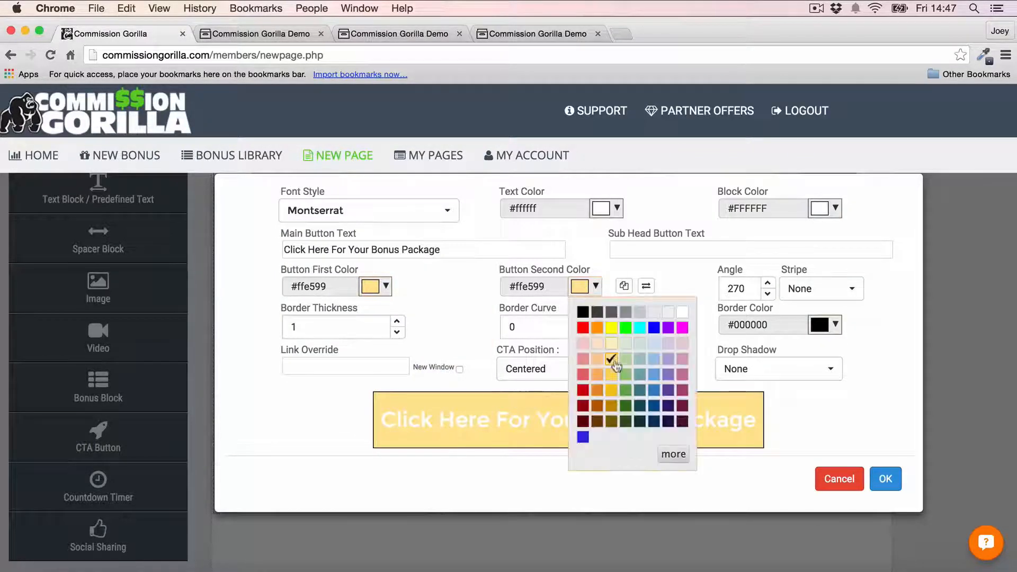
left_click(609, 388)
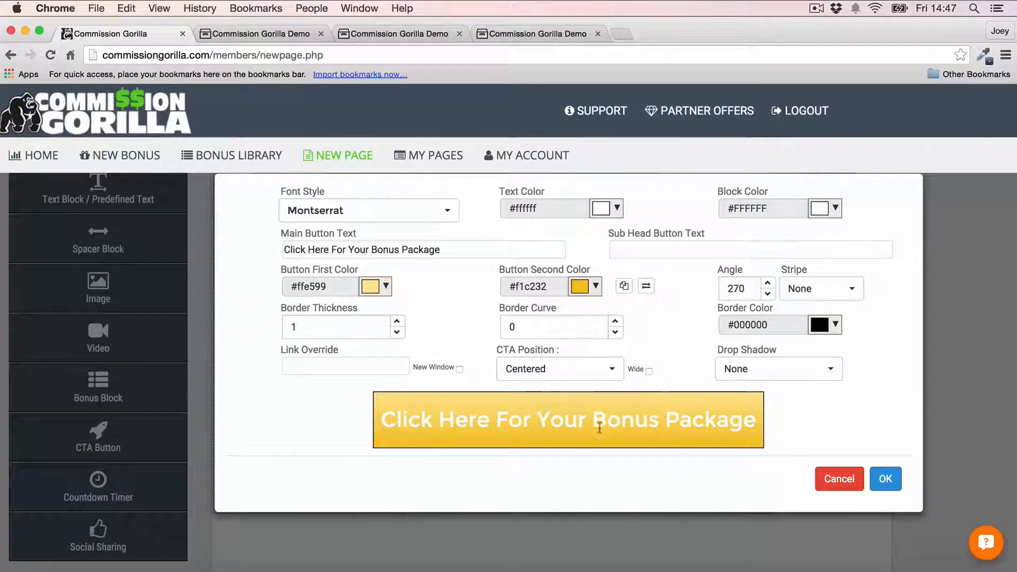
left_click(614, 209)
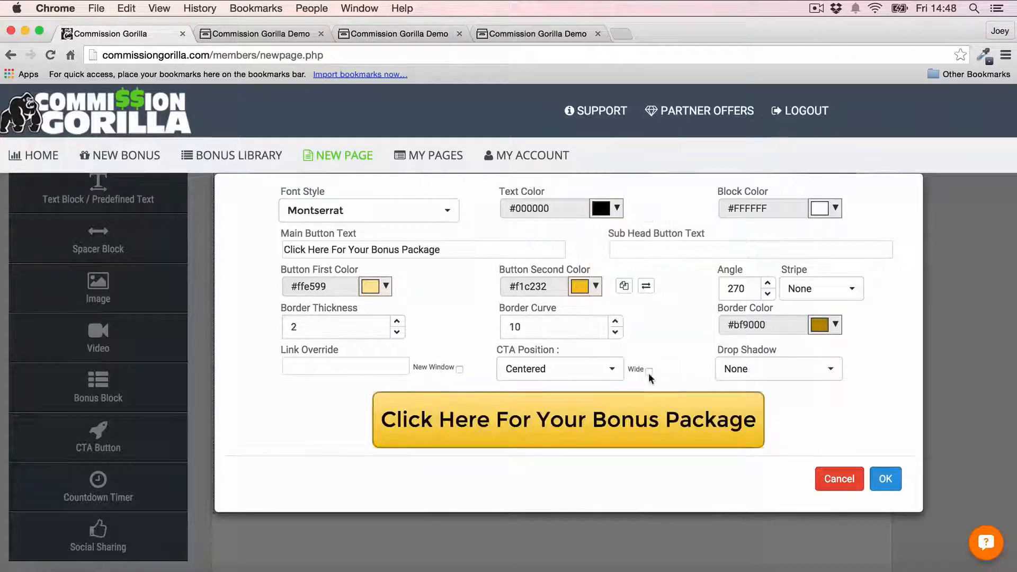
left_click(884, 478)
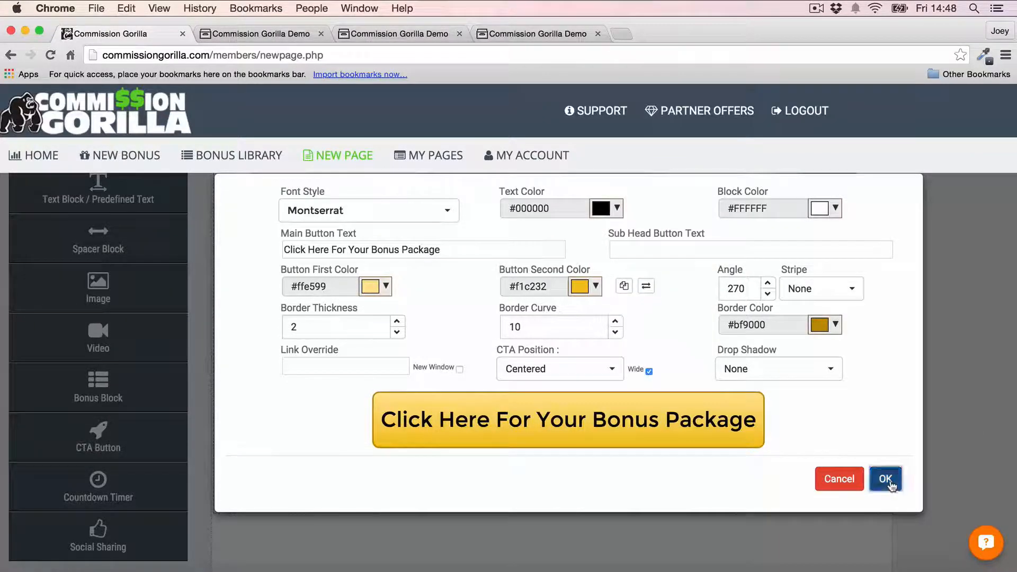
scroll(820, 270, "down", 1)
scroll(818, 269, "up", 3)
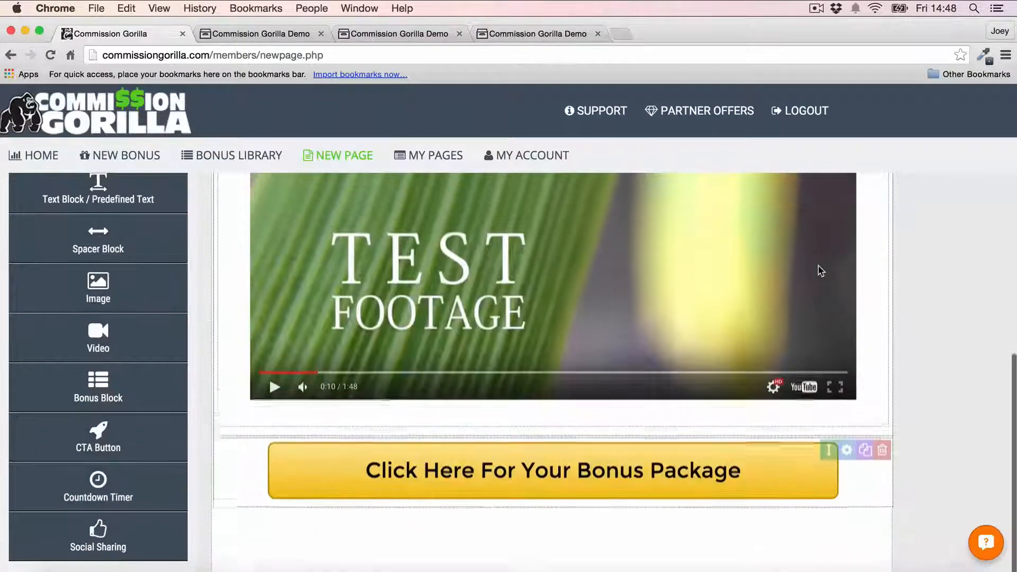
- Give the video block an orange #ff9900 background
scroll(780, 341, "up", 6)
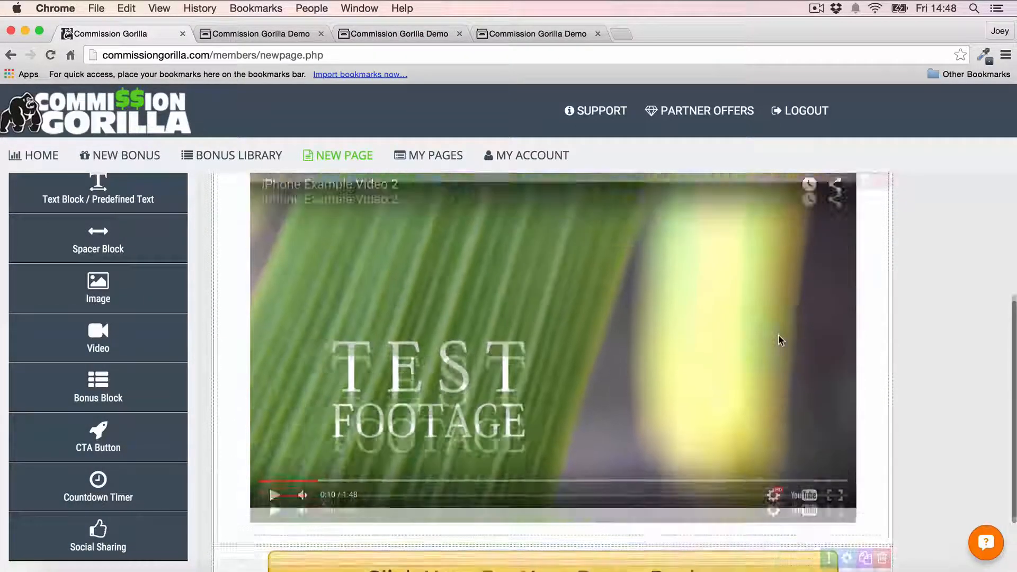
scroll(780, 340, "down", 3)
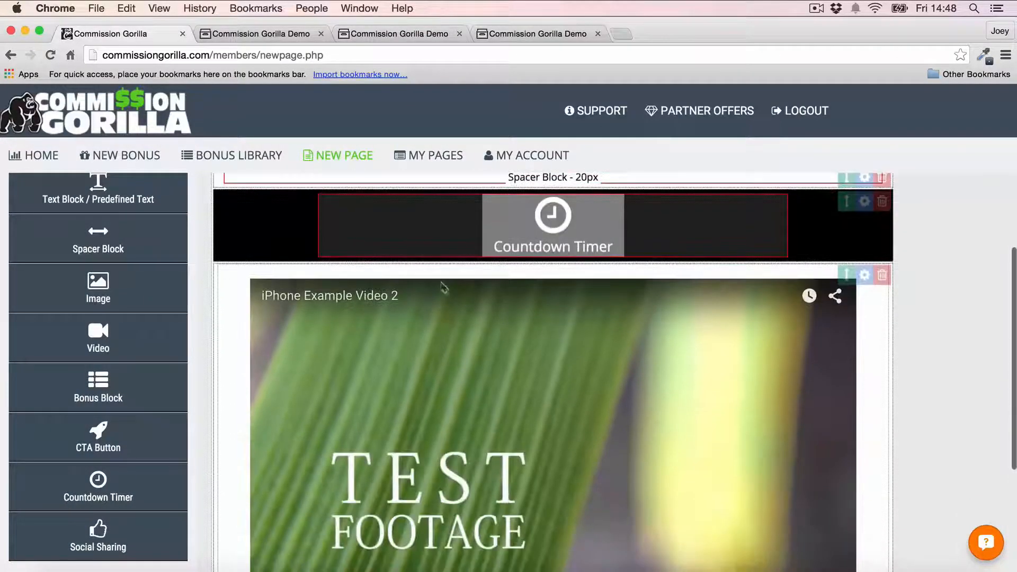
scroll(910, 370, "down", 1)
scroll(911, 370, "up", 4)
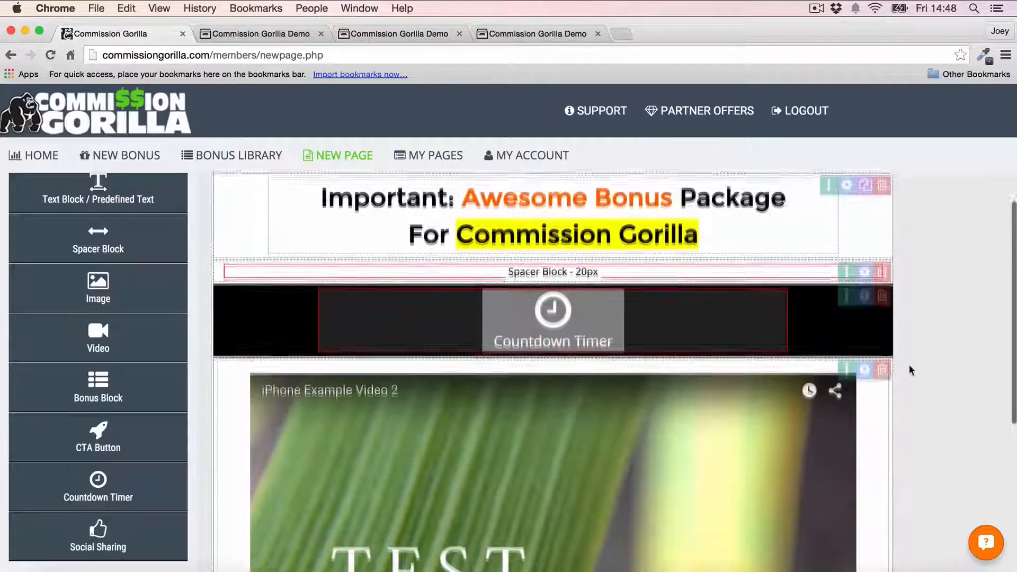
scroll(910, 369, "down", 1)
scroll(909, 367, "up", 2)
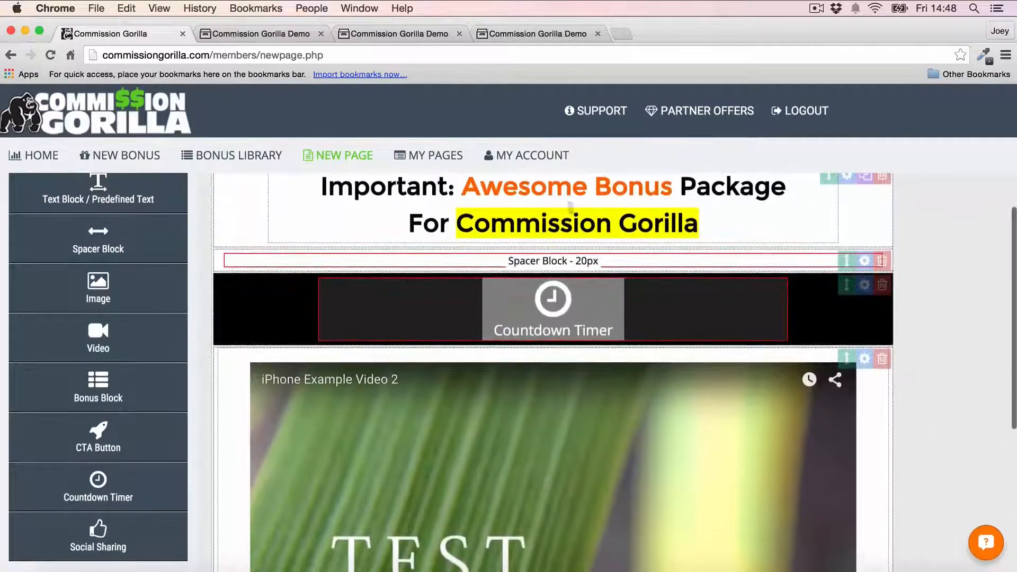
scroll(836, 336, "down", 1)
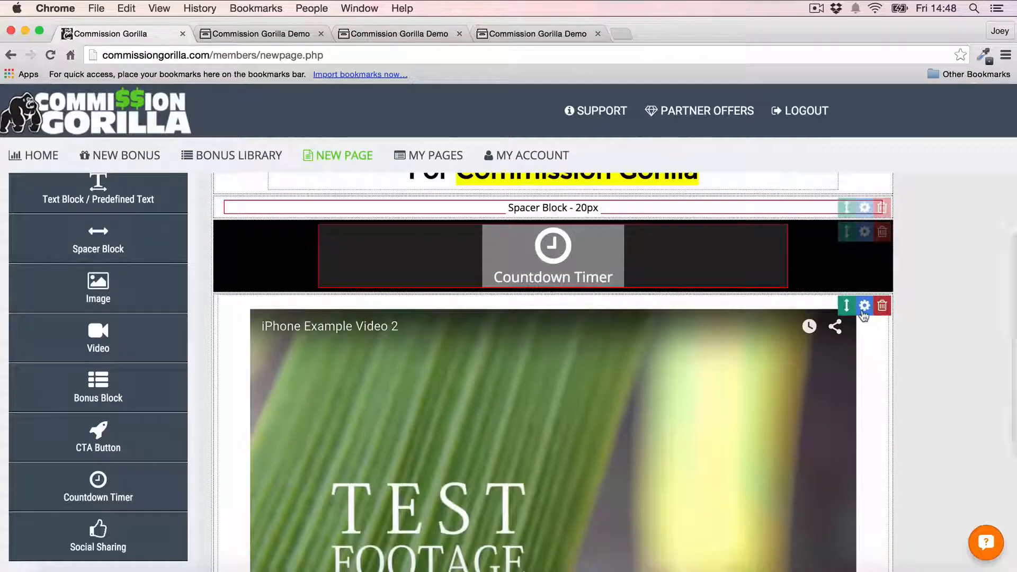
left_click(863, 305)
left_click(427, 270)
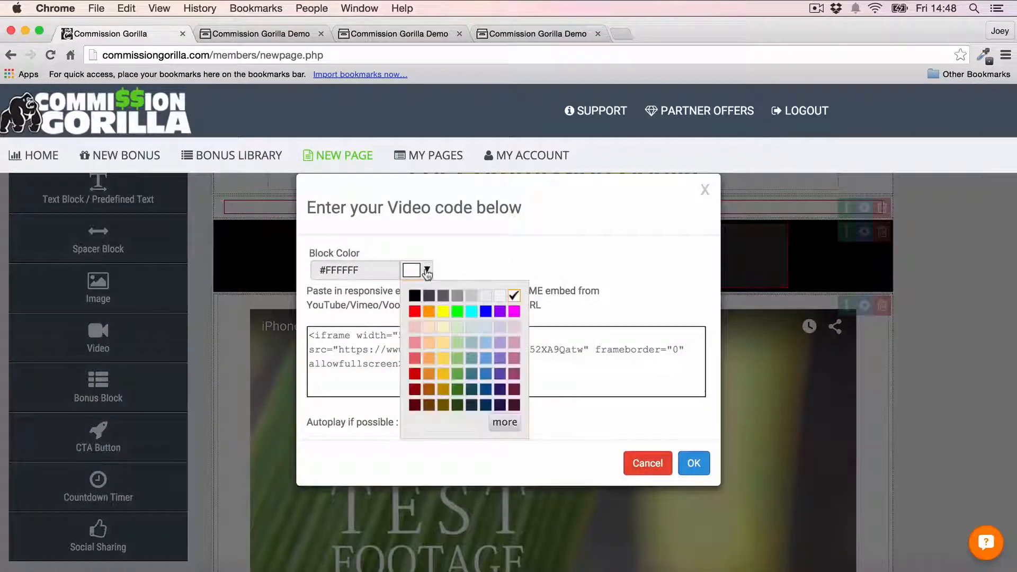
left_click(694, 462)
- Give the CTA button block an orange #ff9900 background
scroll(916, 349, "up", 3)
scroll(916, 348, "down", 6)
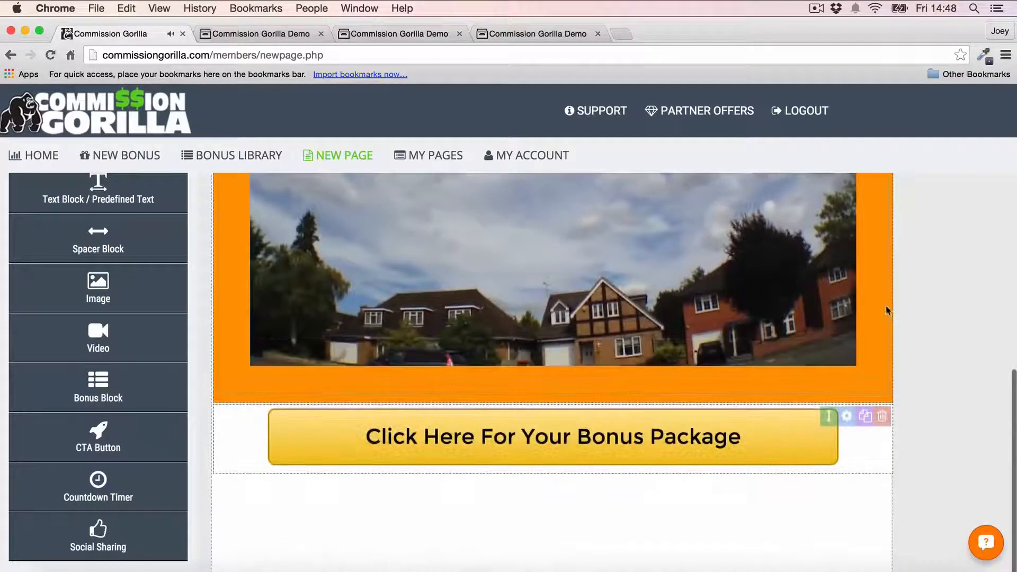
scroll(900, 315, "down", 2)
left_click(846, 368)
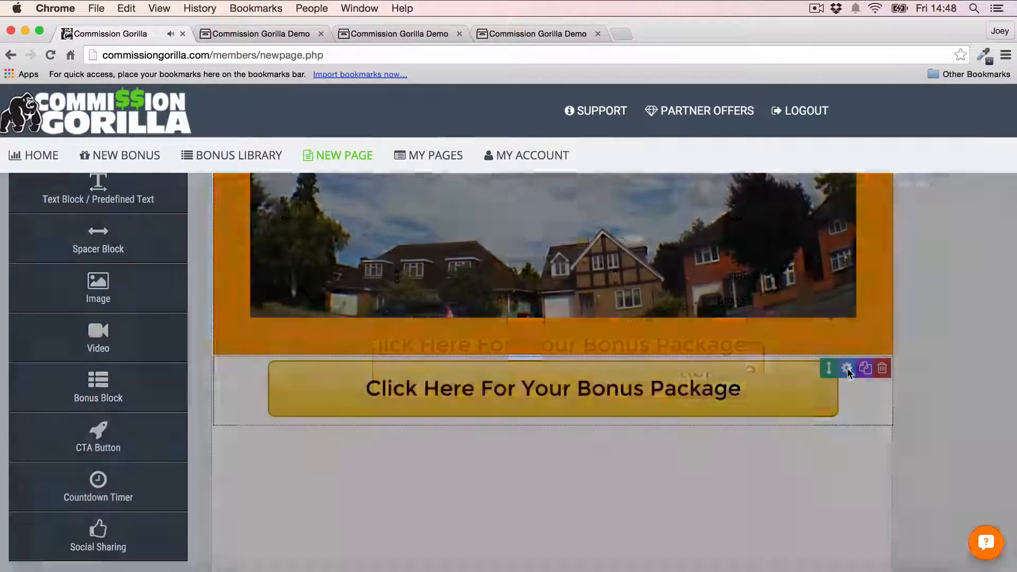
left_click(820, 212)
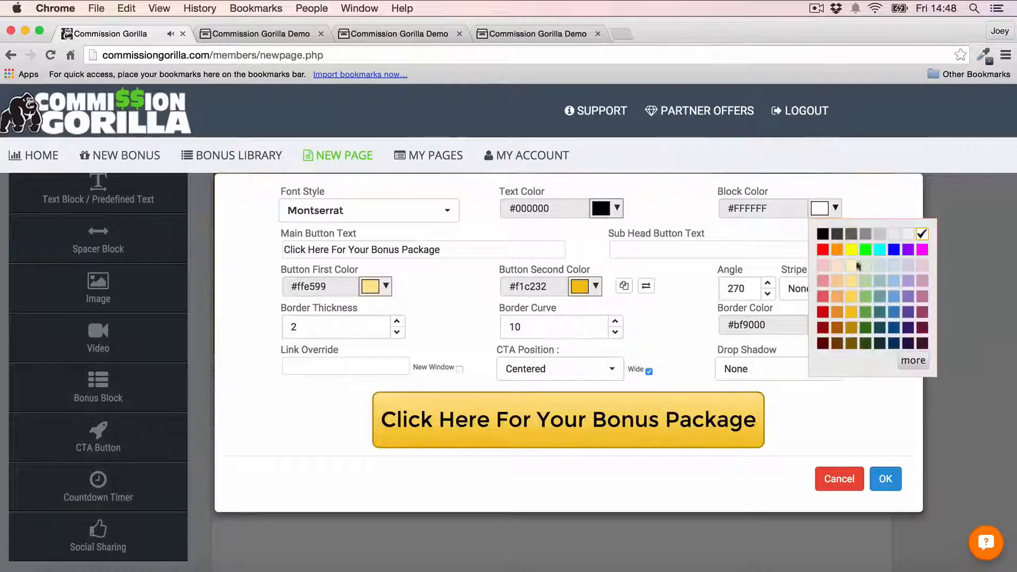
left_click(837, 250)
left_click(885, 477)
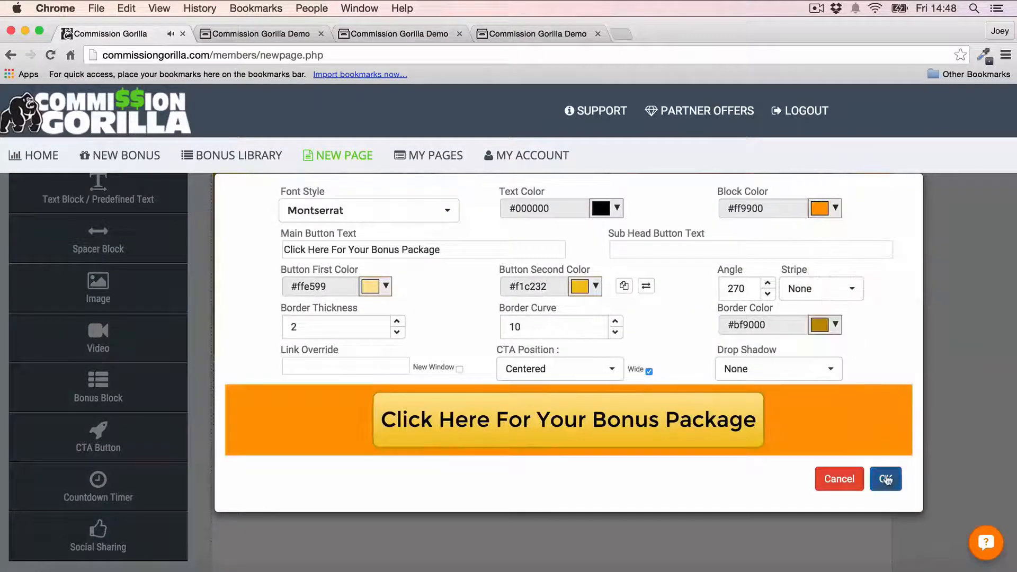
- Return to the CTA button settings to change the button's first colour
scroll(903, 256, "up", 2)
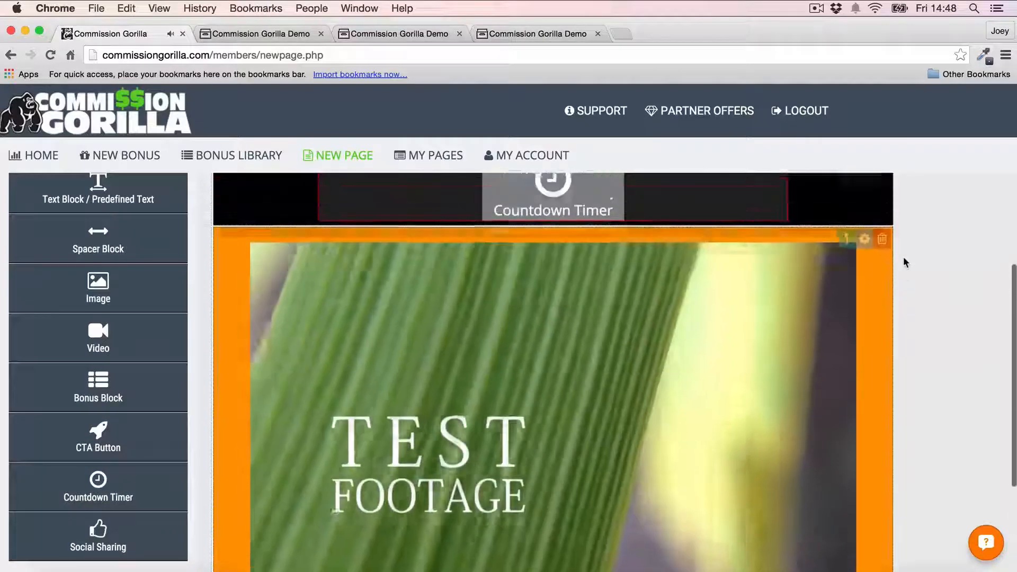
scroll(903, 256, "down", 5)
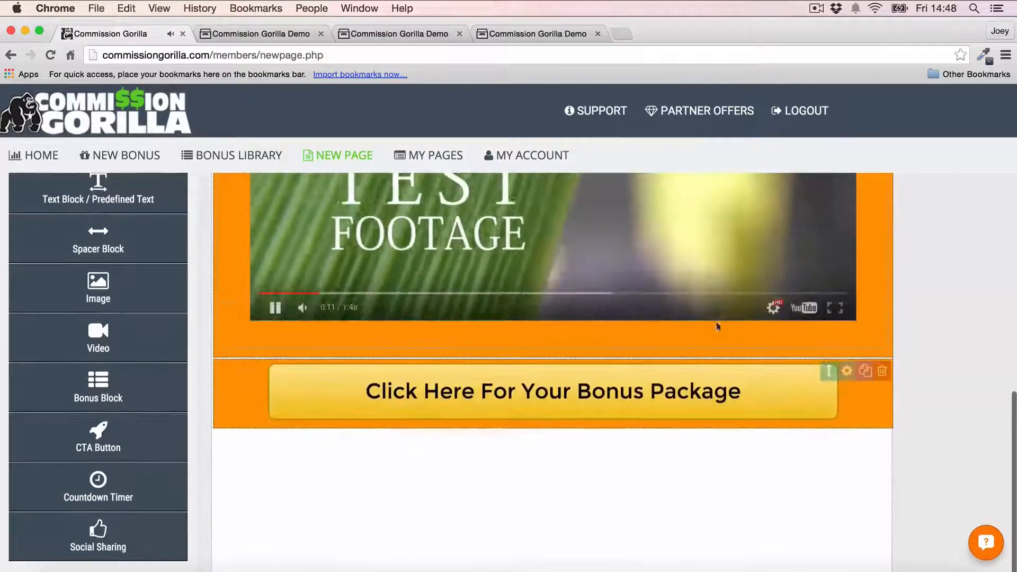
left_click(846, 370)
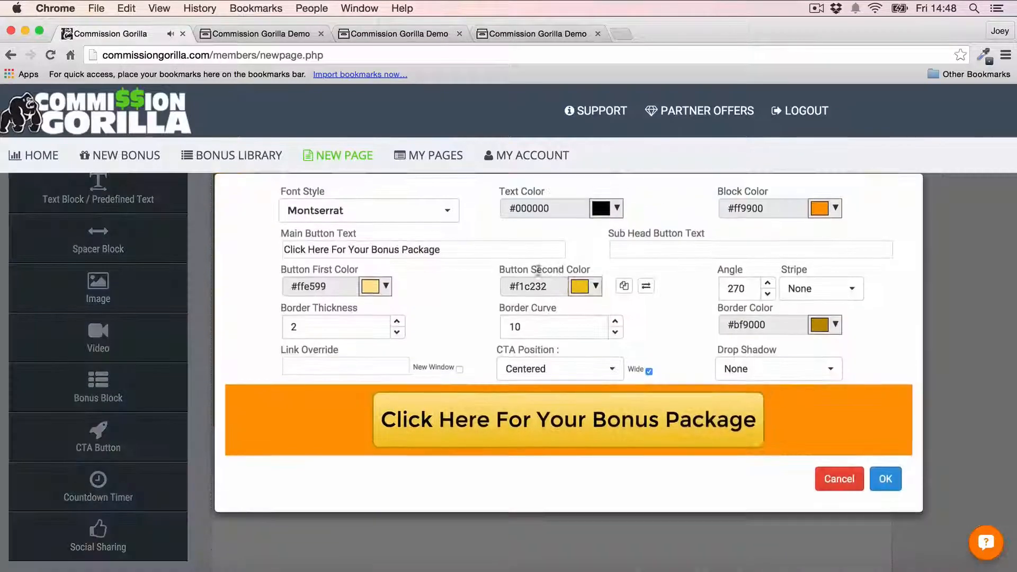
left_click(378, 288)
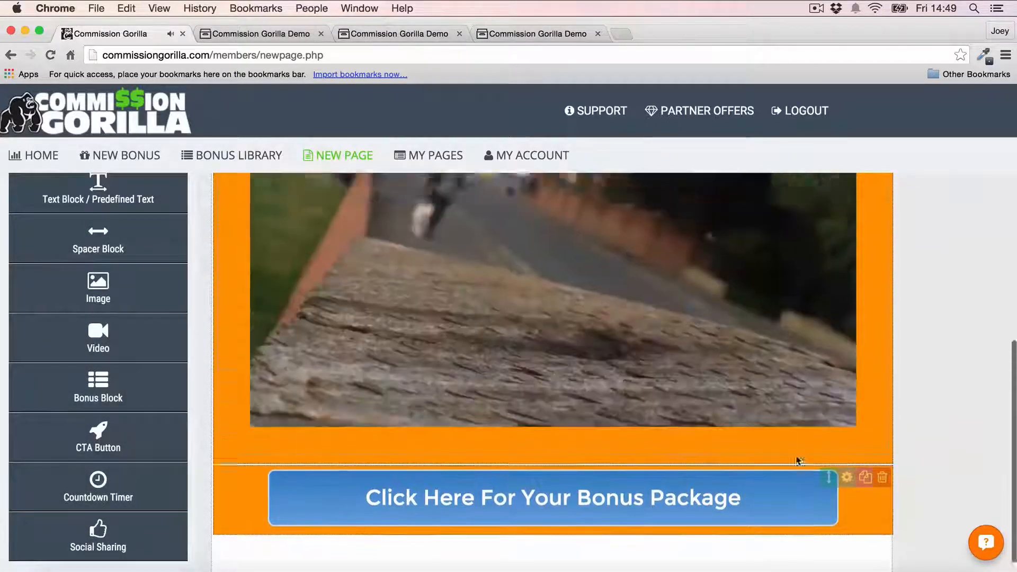
- Scroll through the page to review the headline, countdown, orange video block and blue CTA button
scroll(797, 460, "up", 5)
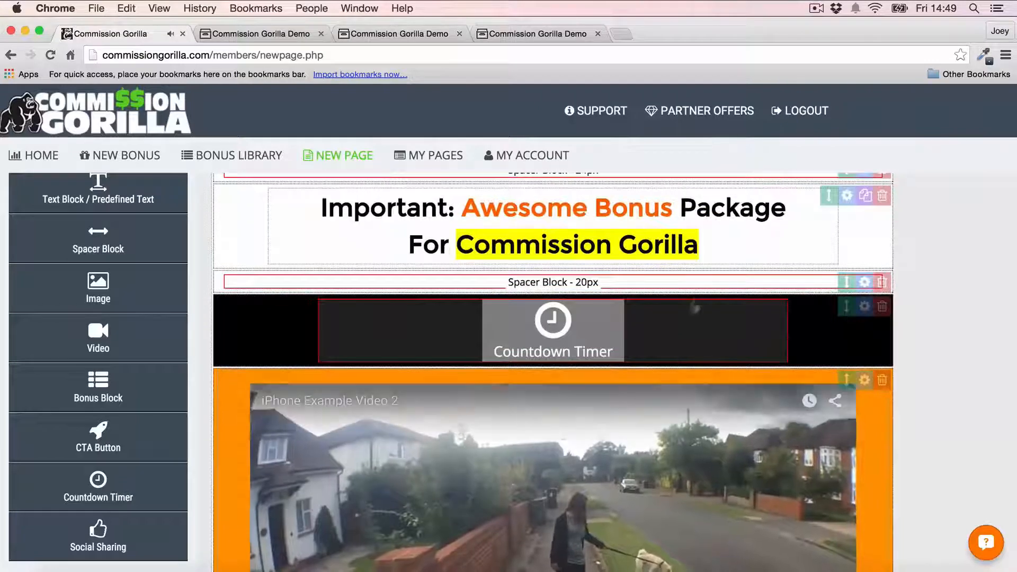
scroll(893, 274, "down", 3)
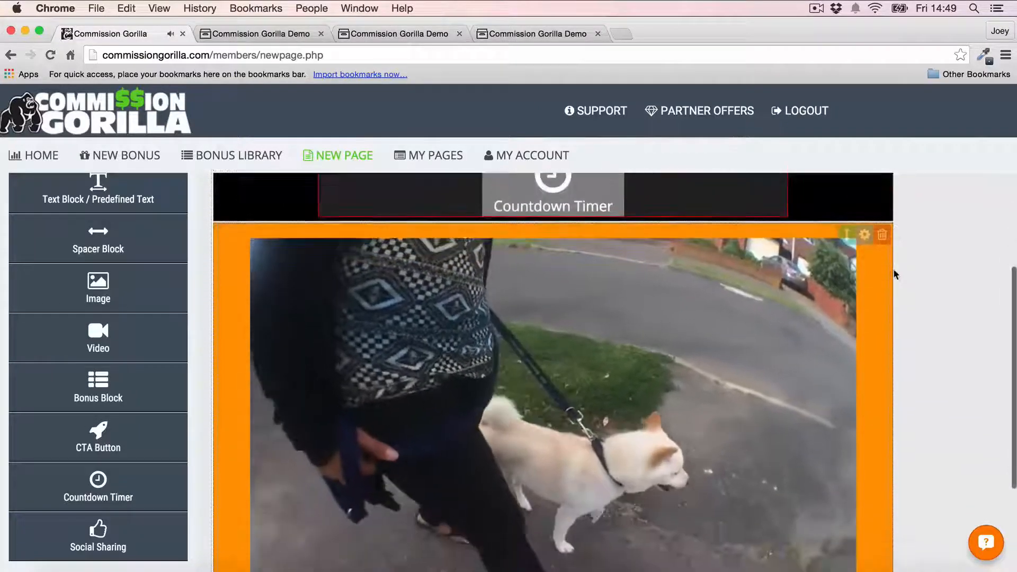
scroll(892, 273, "up", 3)
scroll(635, 323, "down", 1)
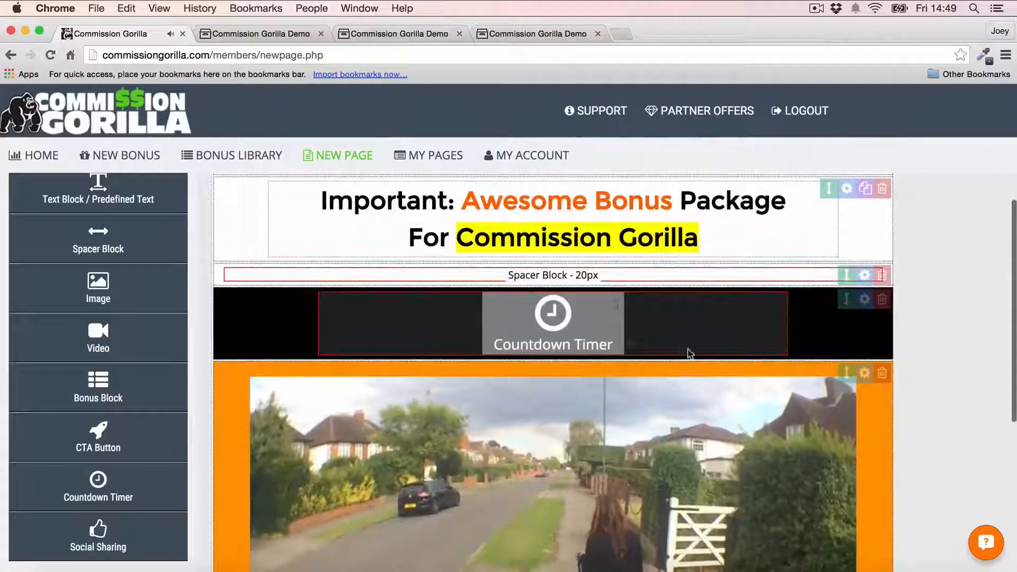
scroll(689, 352, "down", 3)
scroll(774, 331, "down", 5)
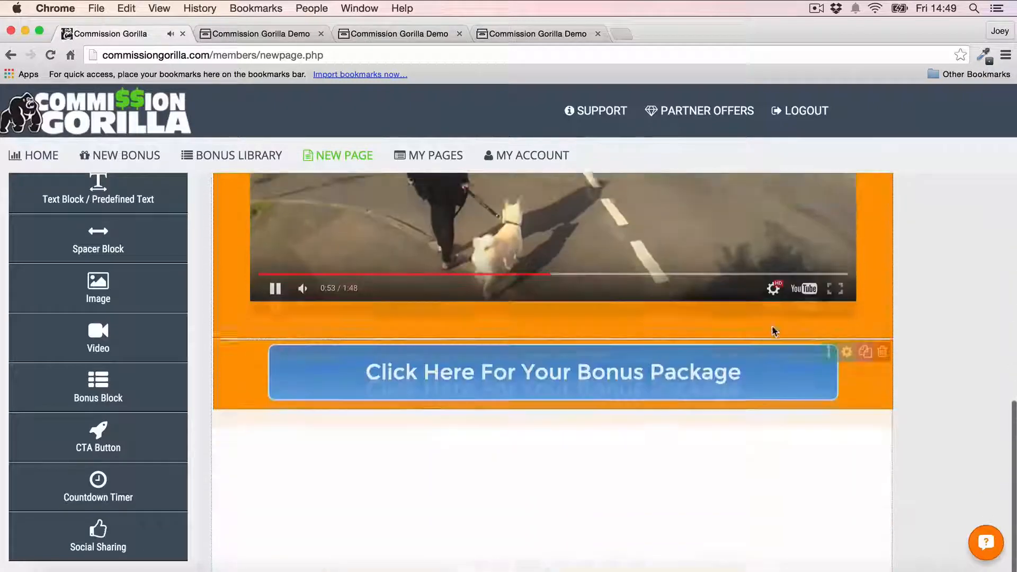
scroll(774, 331, "down", 1)
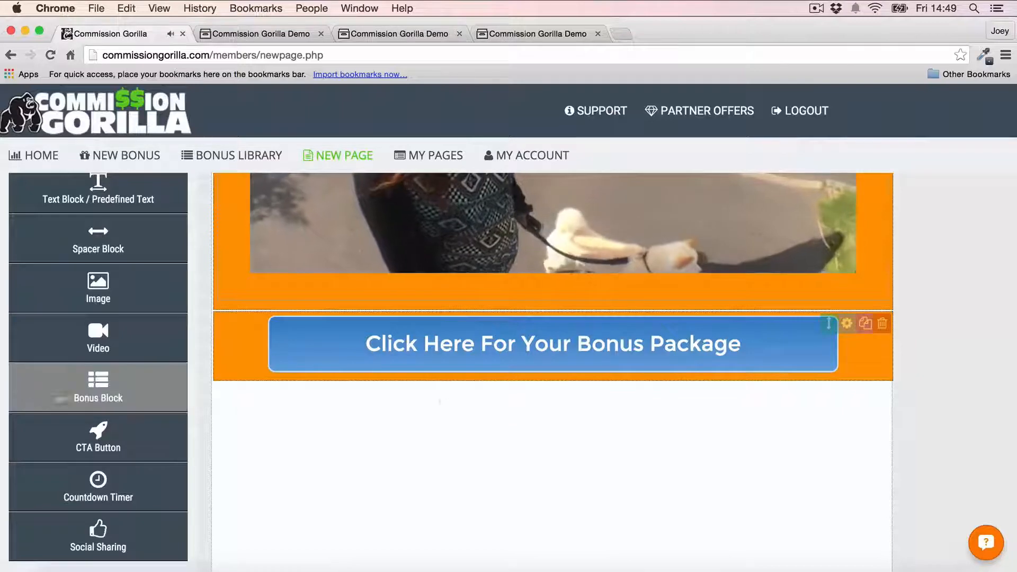
- Add a bonus block below the CTA button holding the Bonus Example bonus
left_click(99, 396)
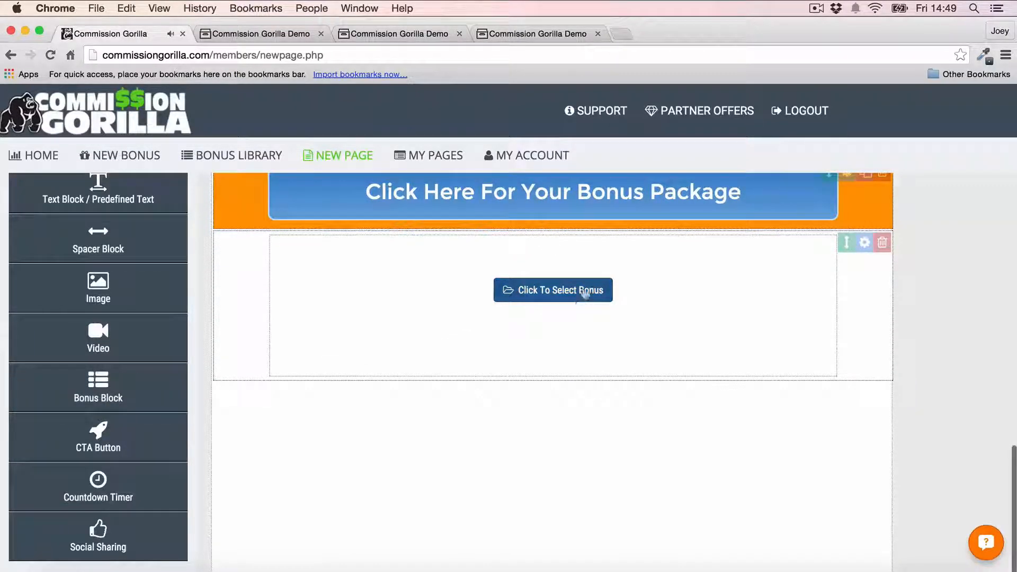
left_click(560, 291)
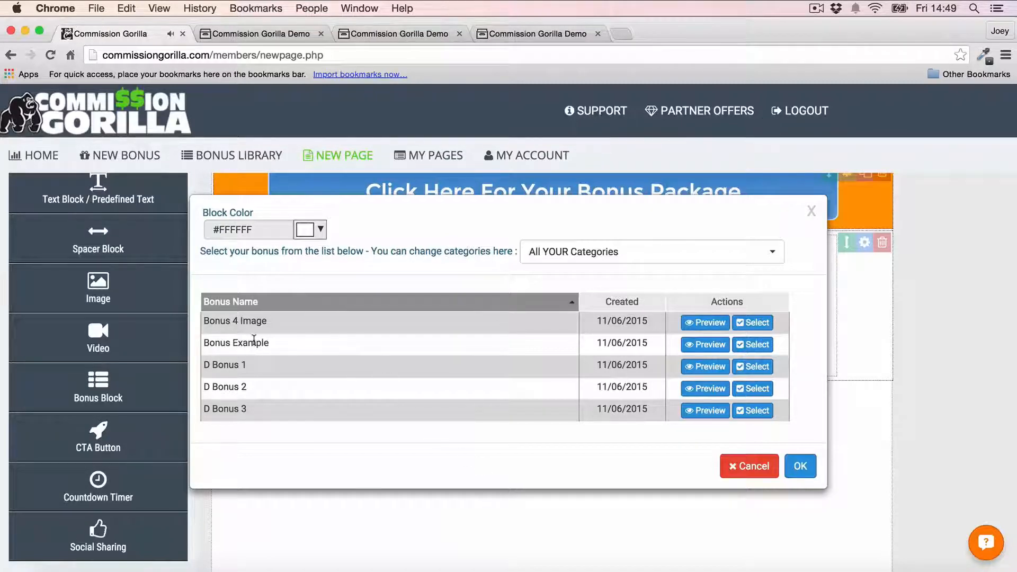
left_click(756, 345)
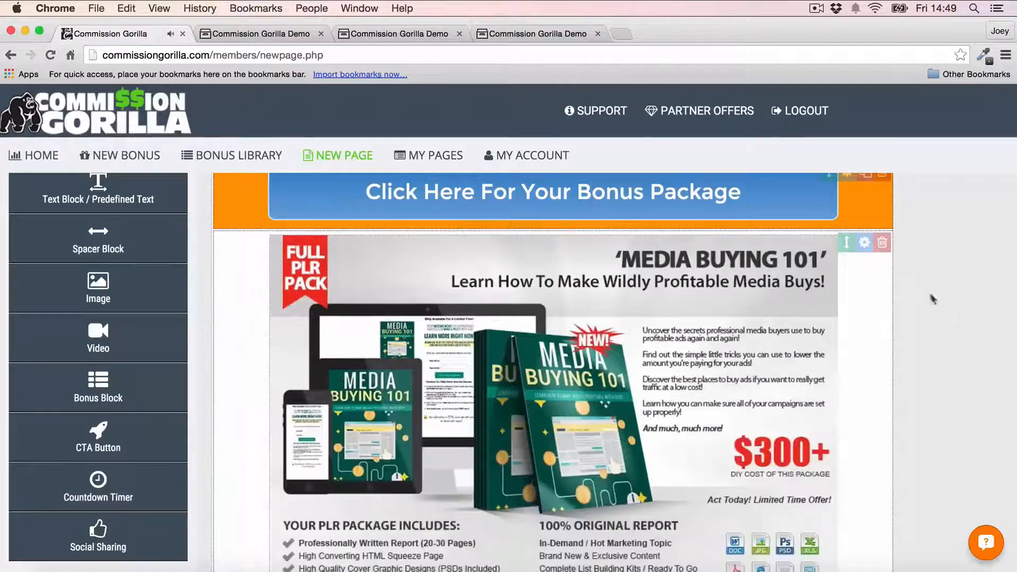
scroll(960, 306, "down", 3)
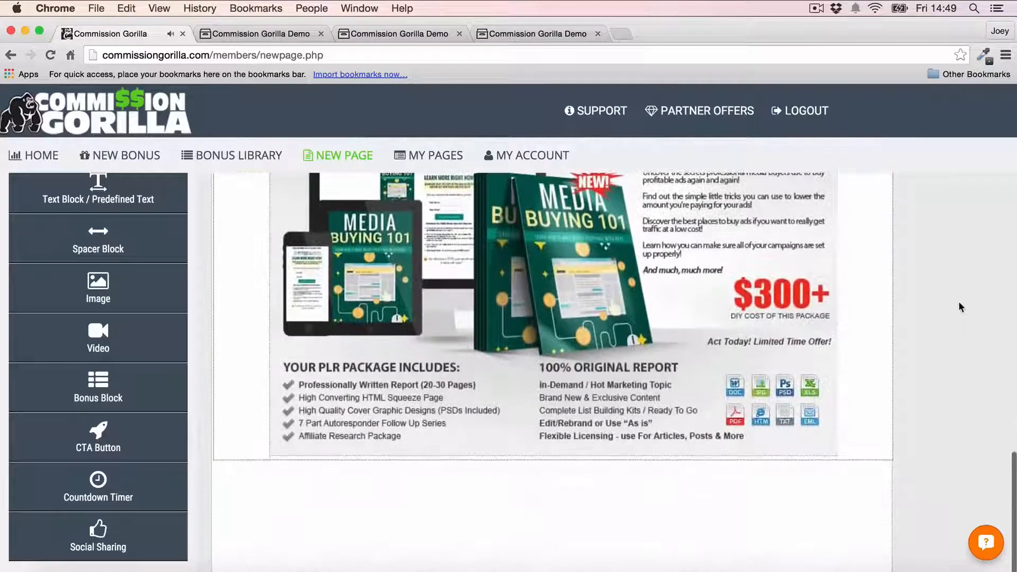
scroll(958, 301, "down", 2)
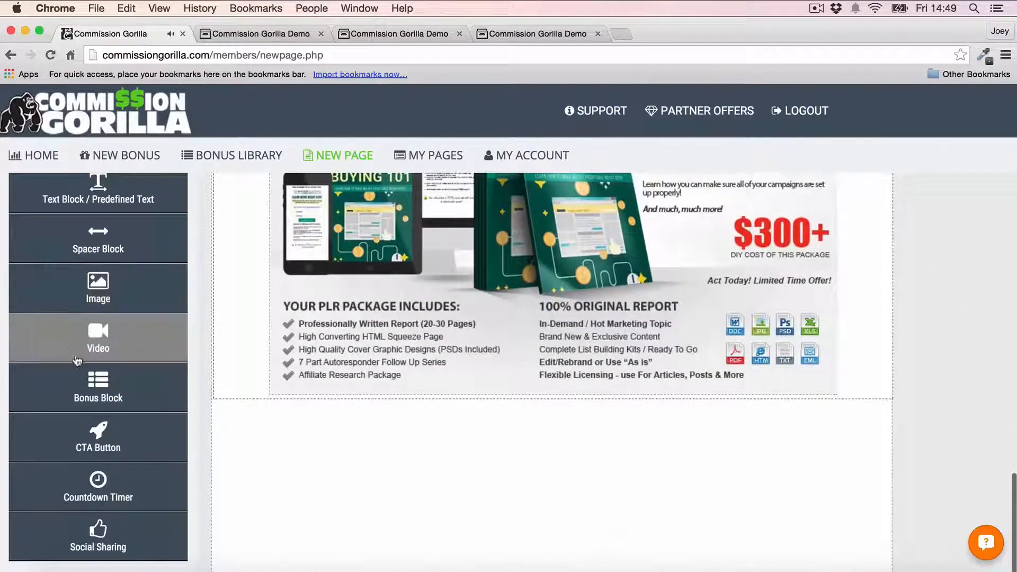
- Add two more bonus blocks: Bonus 4 Image (Blog Riches) and D Bonus 2 (Amazon promo competition)
left_click(77, 378)
left_click(562, 296)
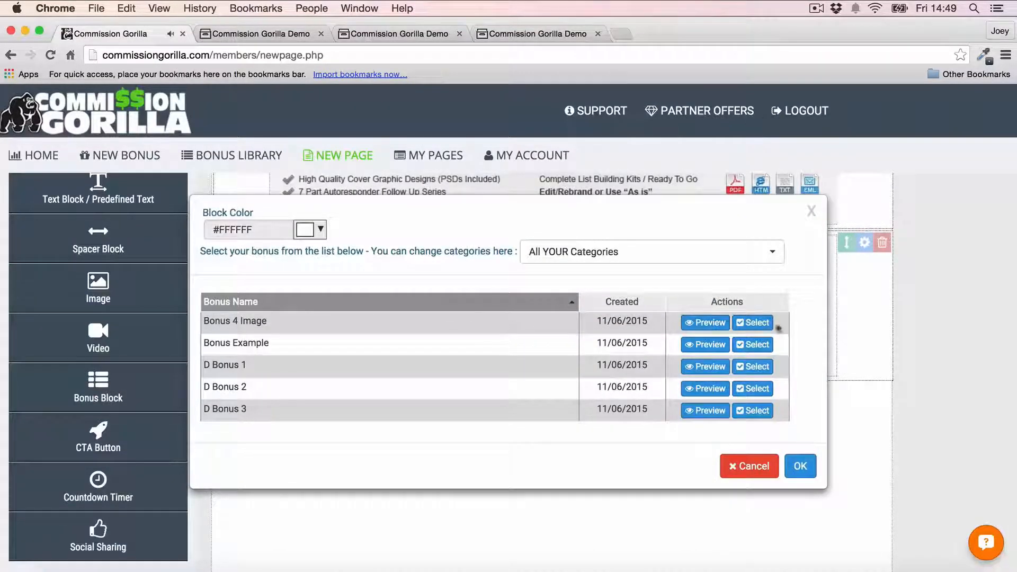
left_click(755, 323)
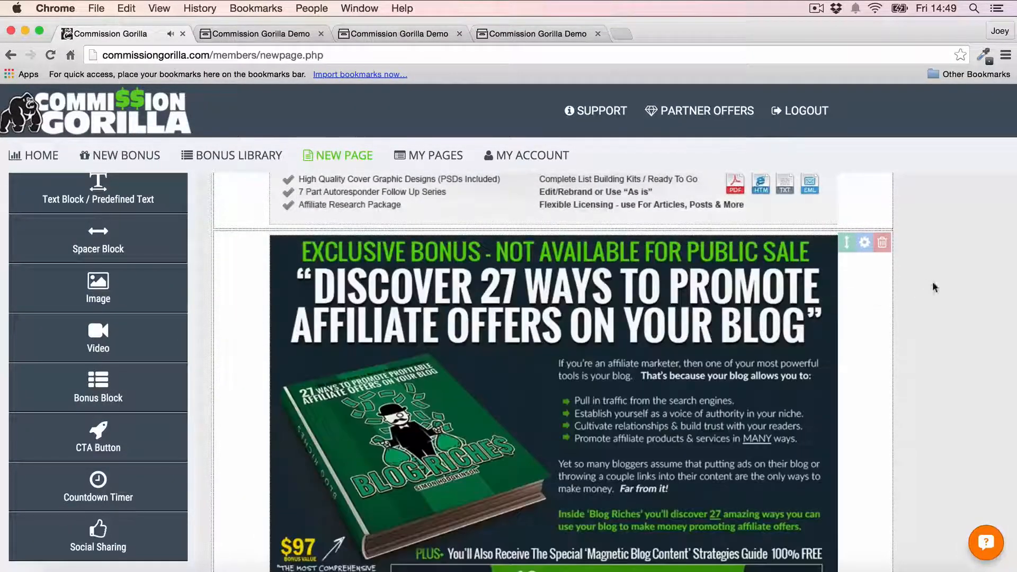
scroll(916, 286, "down", 5)
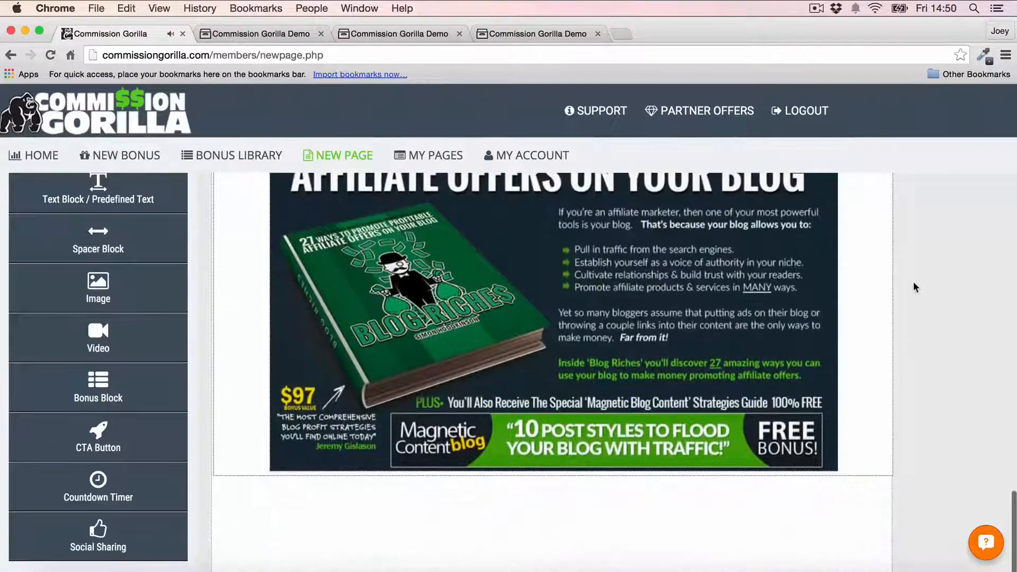
left_click(98, 386)
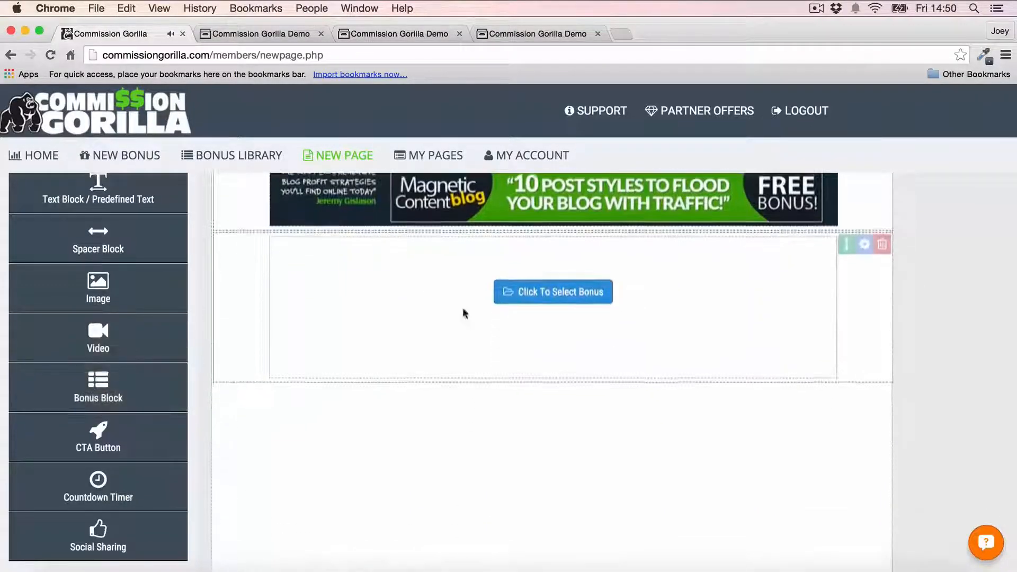
left_click(565, 295)
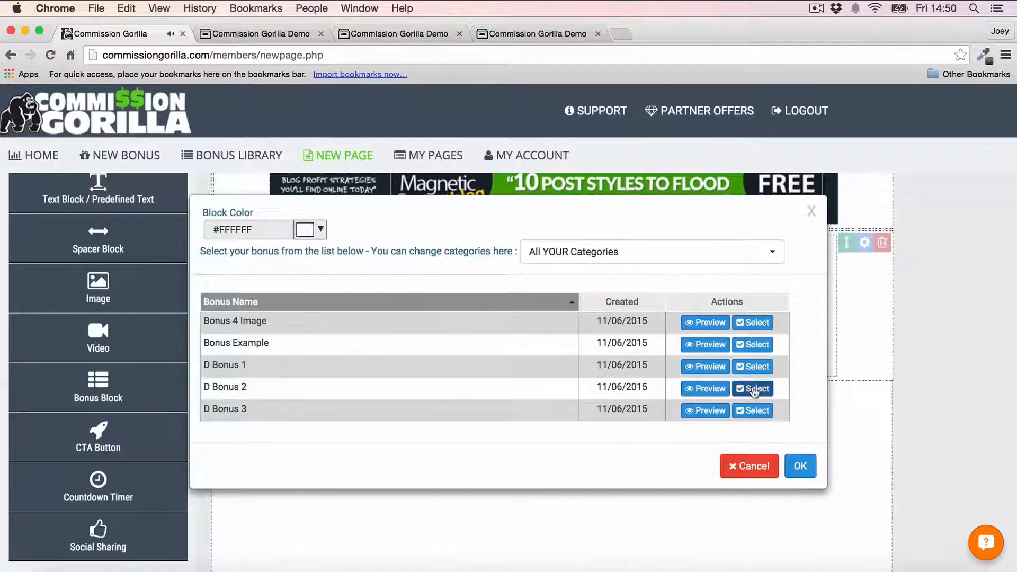
left_click(752, 388)
scroll(878, 320, "down", 5)
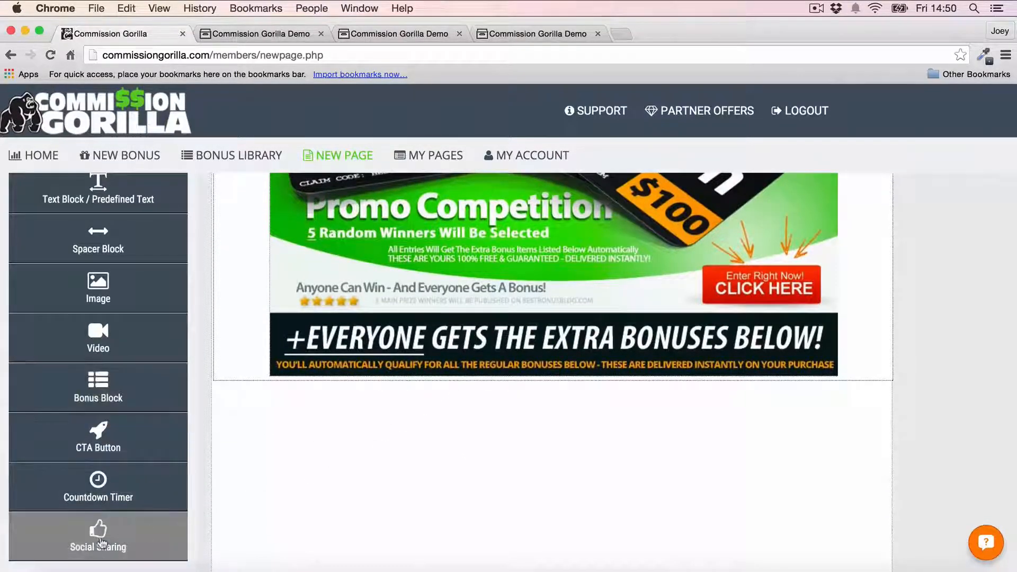
- Add Facebook, Google+ and Twitter sharing buttons and move them directly under the CTA button
left_click_drag(103, 545, 347, 431)
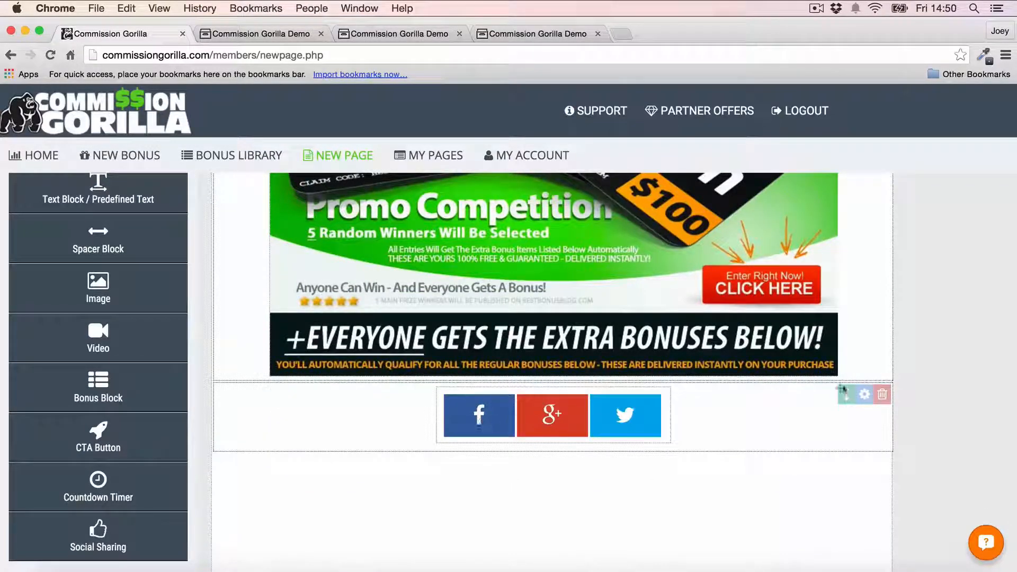
left_click(864, 394)
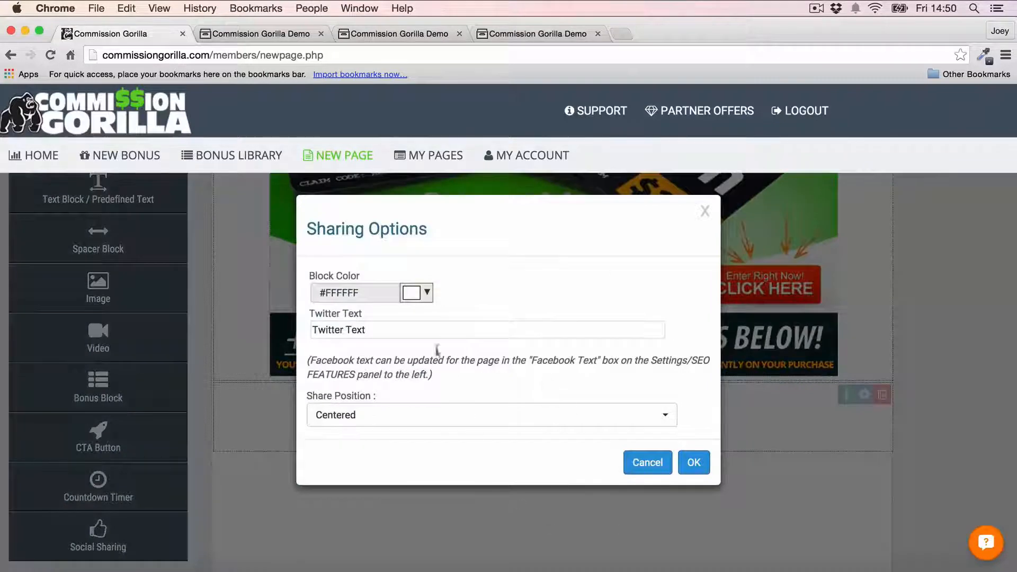
left_click(647, 462)
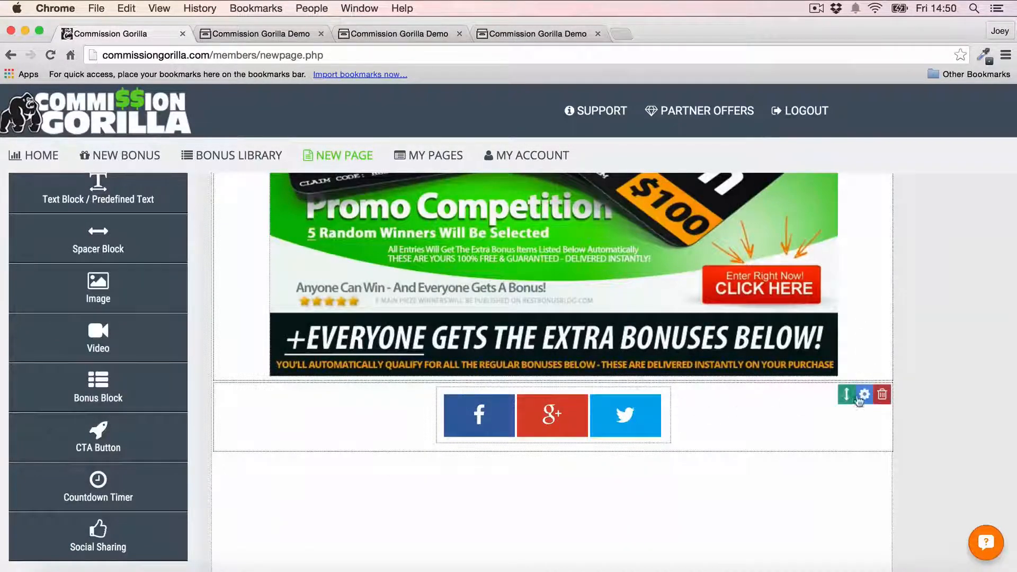
left_click_drag(840, 394, 826, 440)
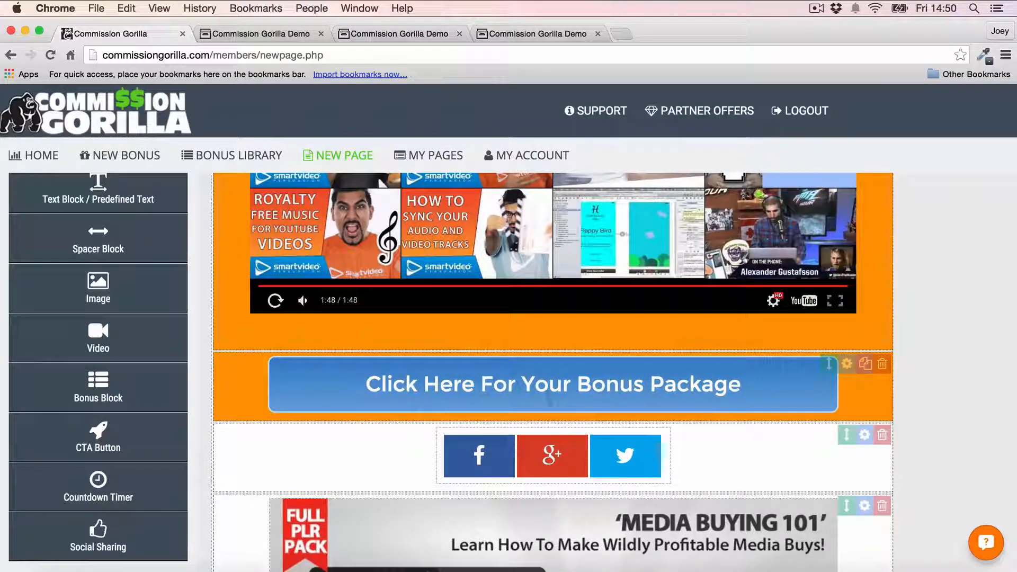
- Duplicate the Bonus Package button and place the copy below the Amazon promo competition bonus
scroll(862, 269, "down", 5)
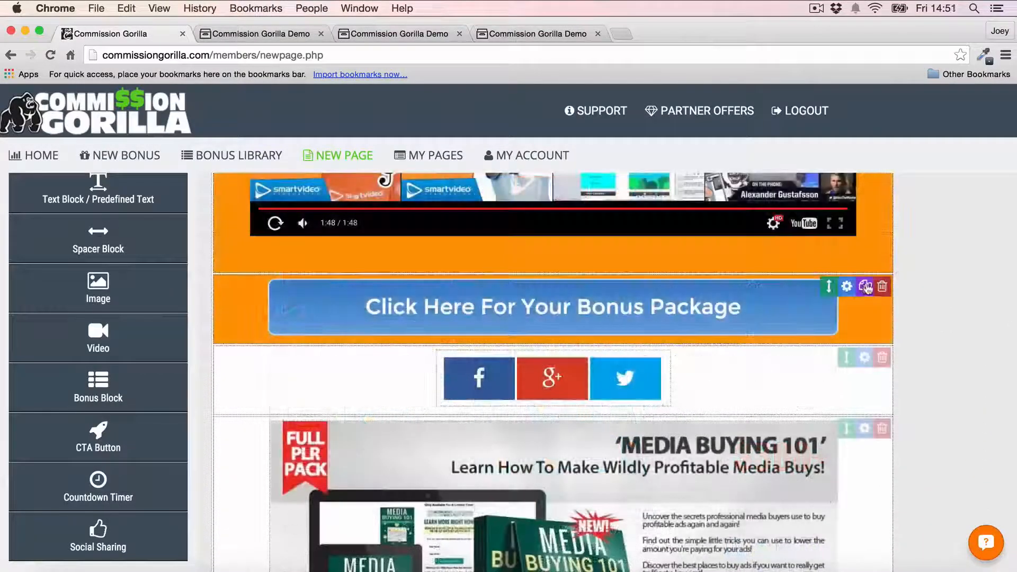
left_click(866, 287)
left_click_drag(829, 358, 829, 436)
scroll(555, 284, "up", 20)
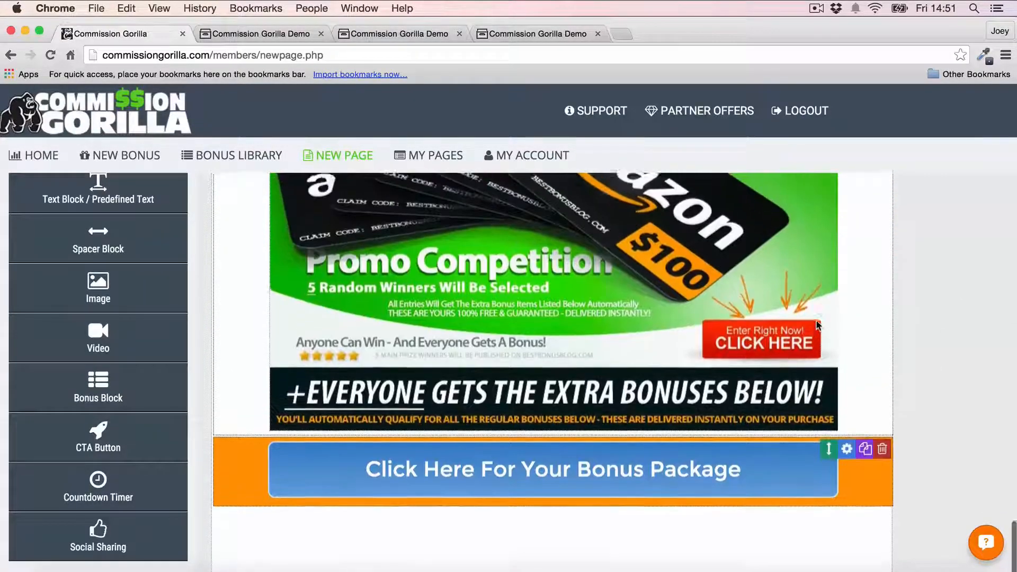
scroll(555, 285, "up", 10)
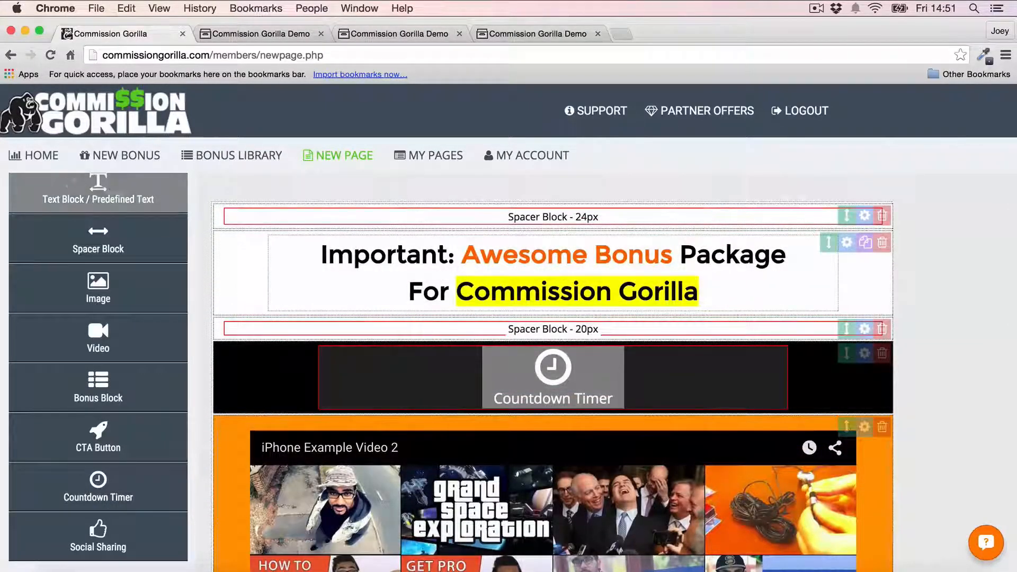
scroll(98, 244, "up", 3)
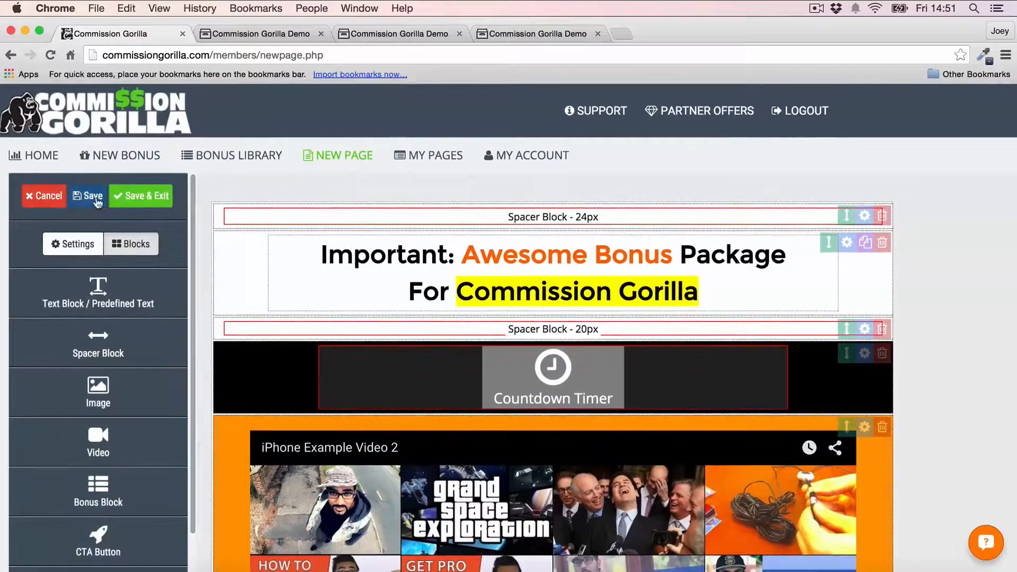
- Save the Video Page and view it live at bonuscrate.com/g/76/629/ in a new tab
left_click(141, 195)
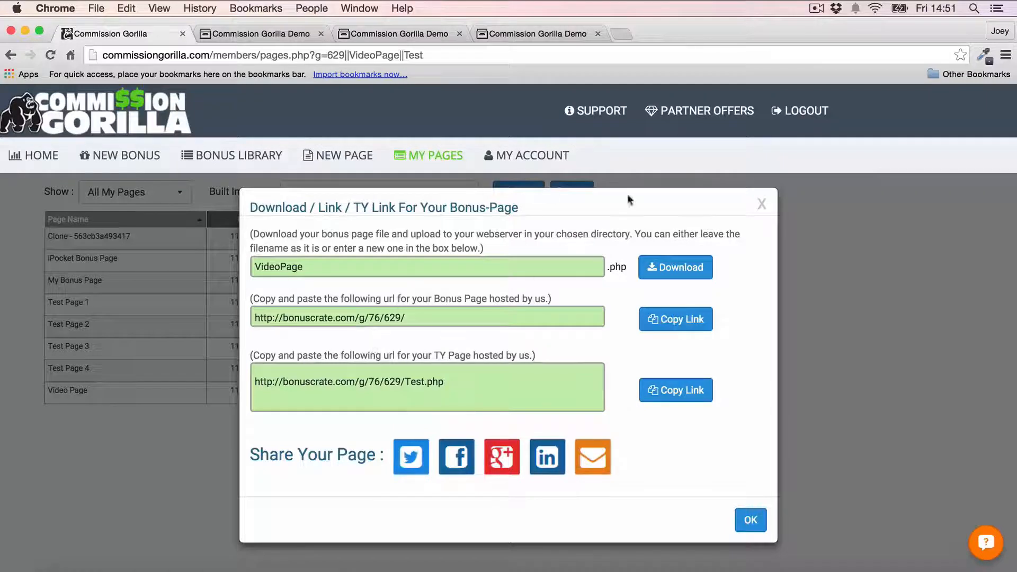
left_click_drag(435, 322, 183, 317)
key("super+c")
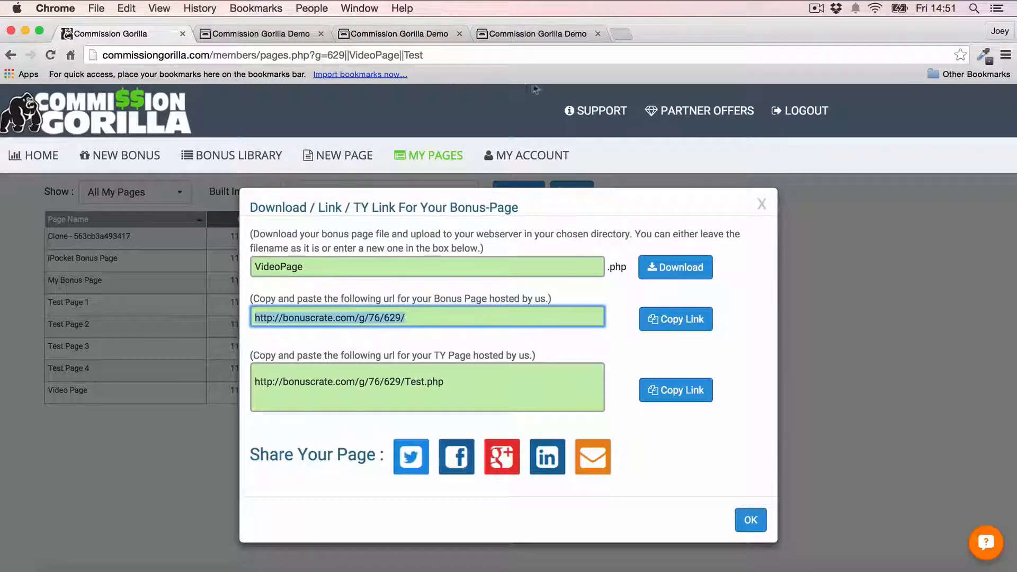
left_click(623, 33)
key("super+v")
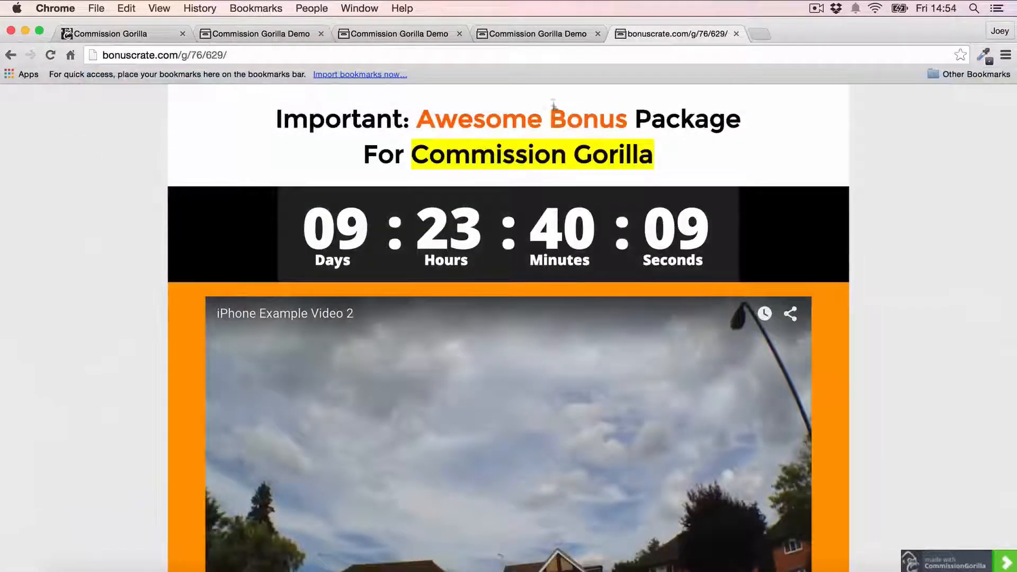
scroll(168, 203, "down", 2)
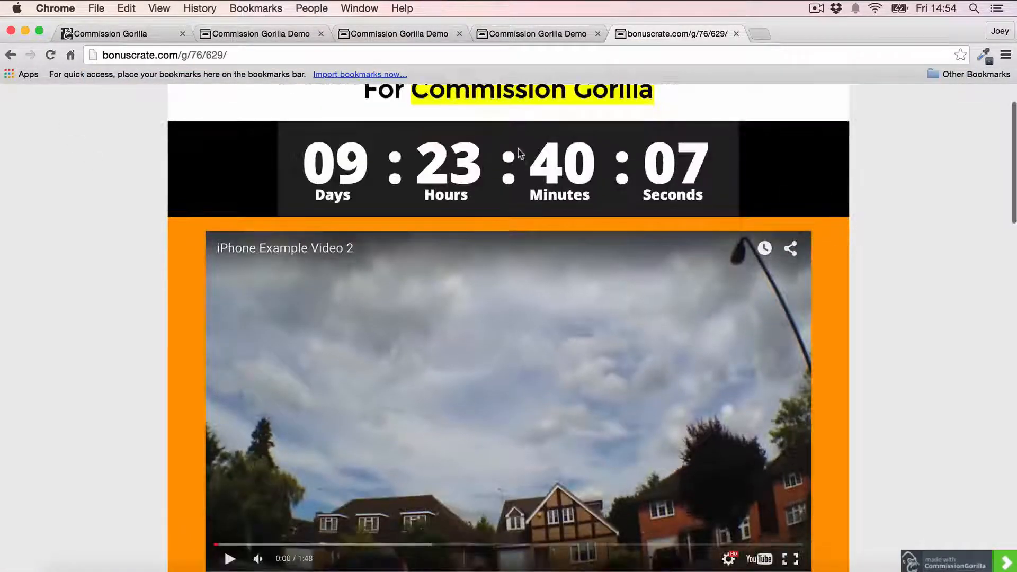
scroll(518, 148, "up", 1)
scroll(508, 143, "up", 1)
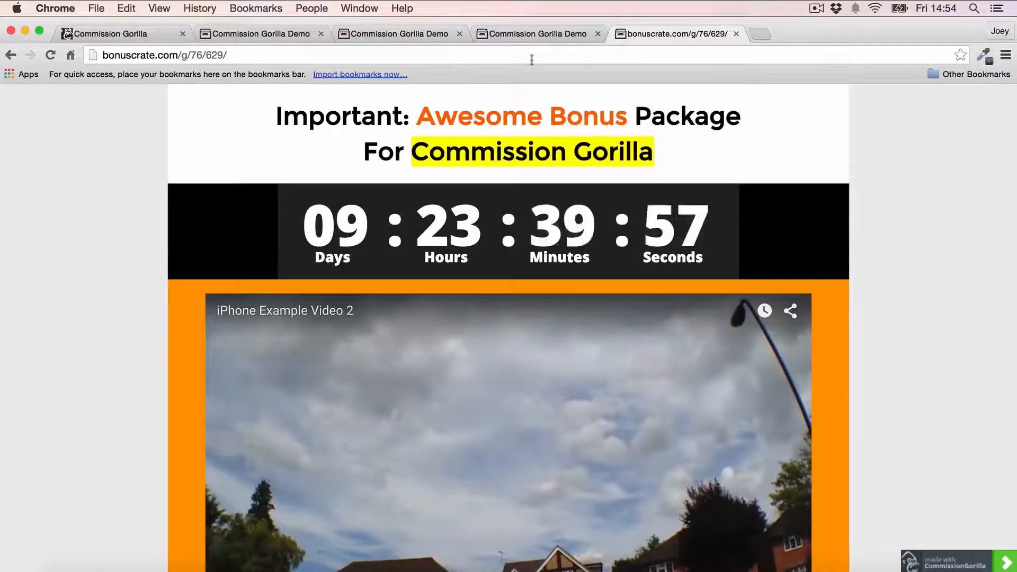
- Close the live page tab and the page link dialog, then start a new page
left_click(736, 34)
left_click(170, 33)
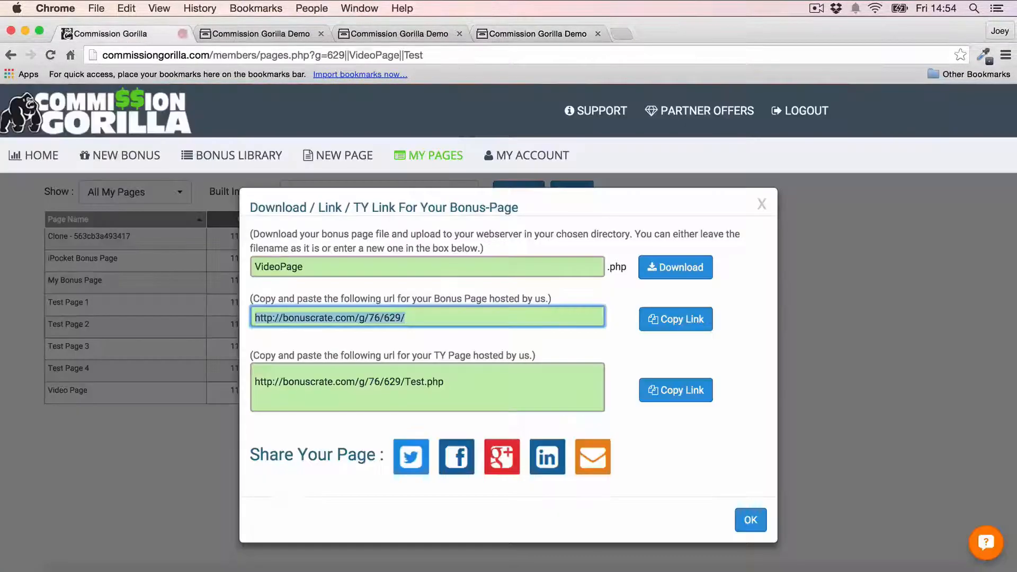
left_click(762, 205)
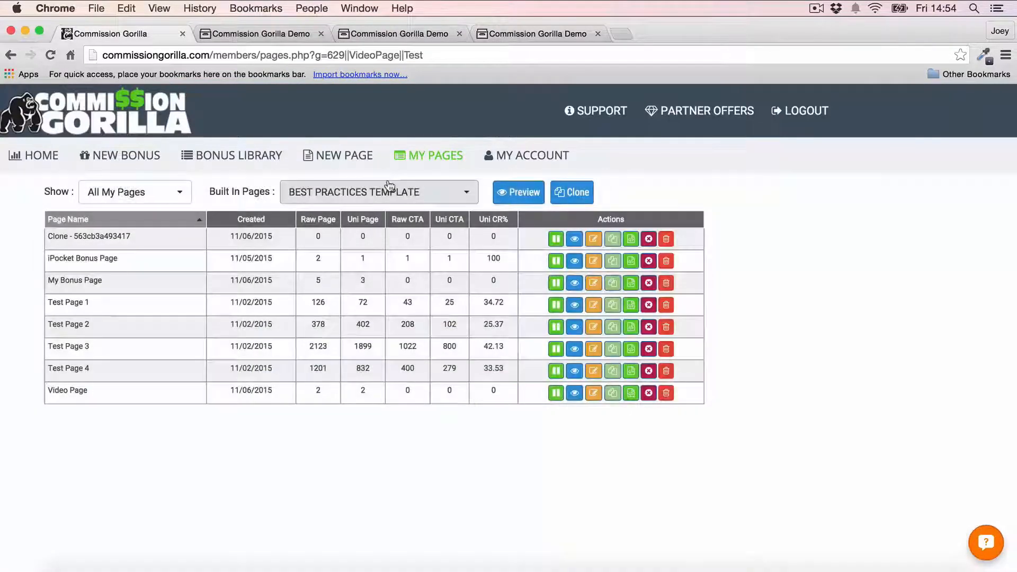
left_click(370, 161)
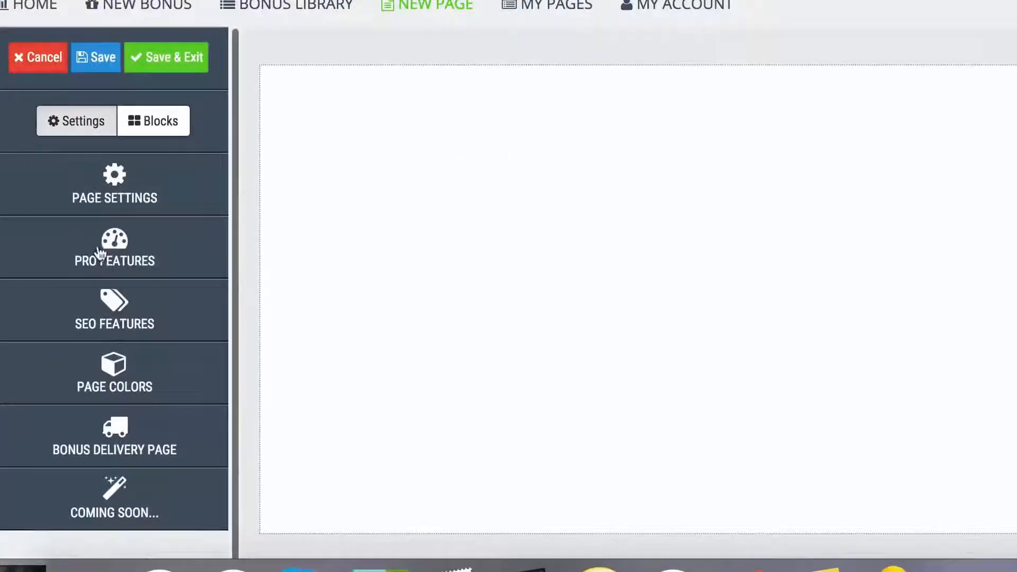
- Expand the Pro Features options, view the countdown timer demo page, then return to the builder
left_click(99, 253)
scroll(154, 168, "down", 2)
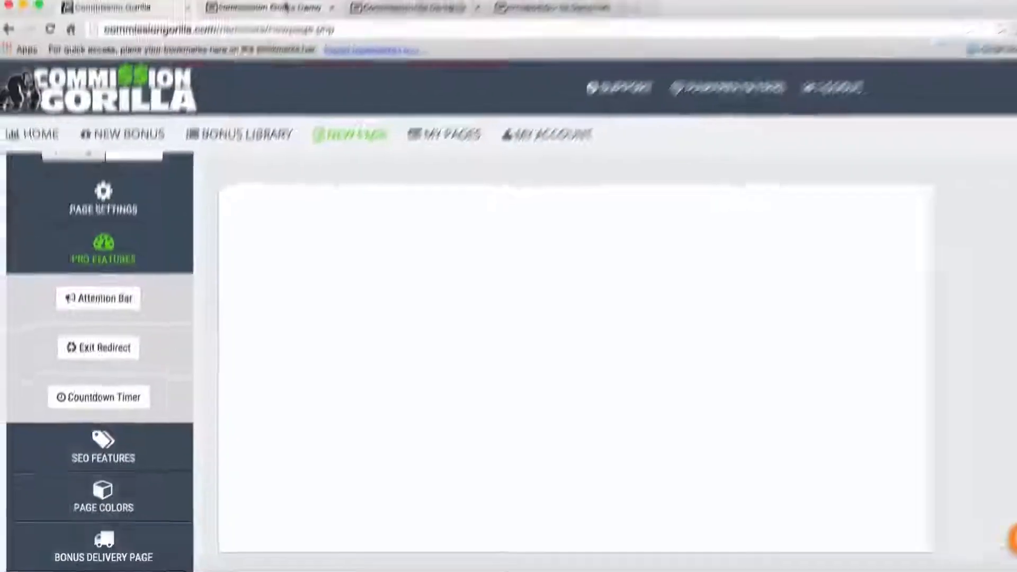
left_click(286, 8)
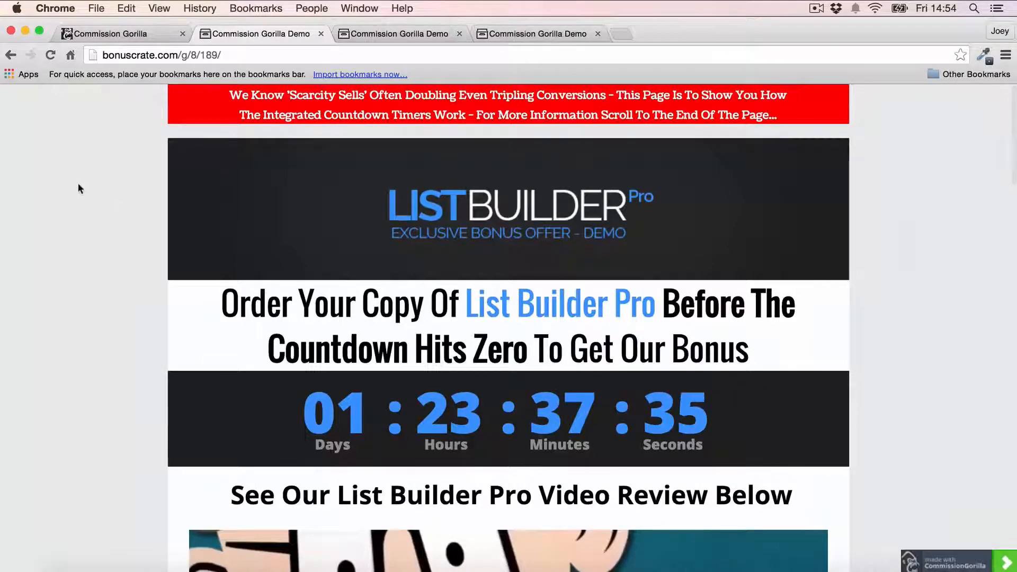
scroll(78, 184, "down", 5)
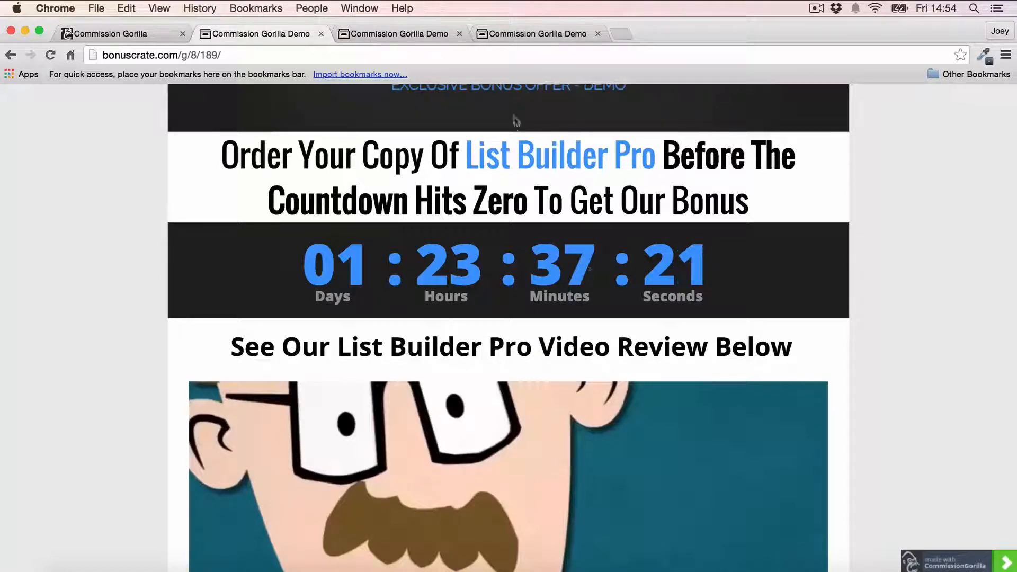
left_click(125, 32)
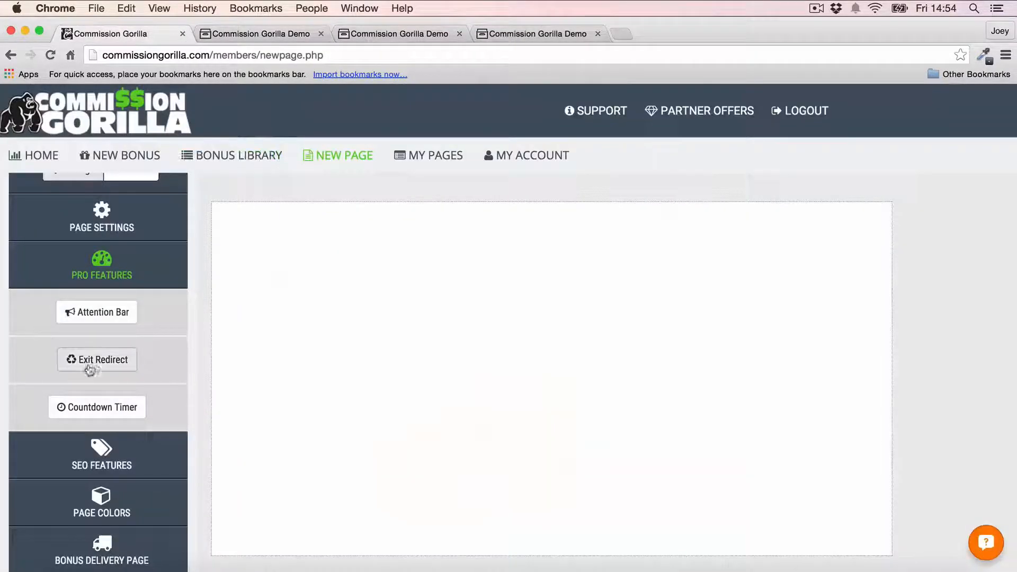
- Trigger the exit-redirect demo's leave-page prompt, stay to see the redirect offer, then return to the editor
left_click(537, 34)
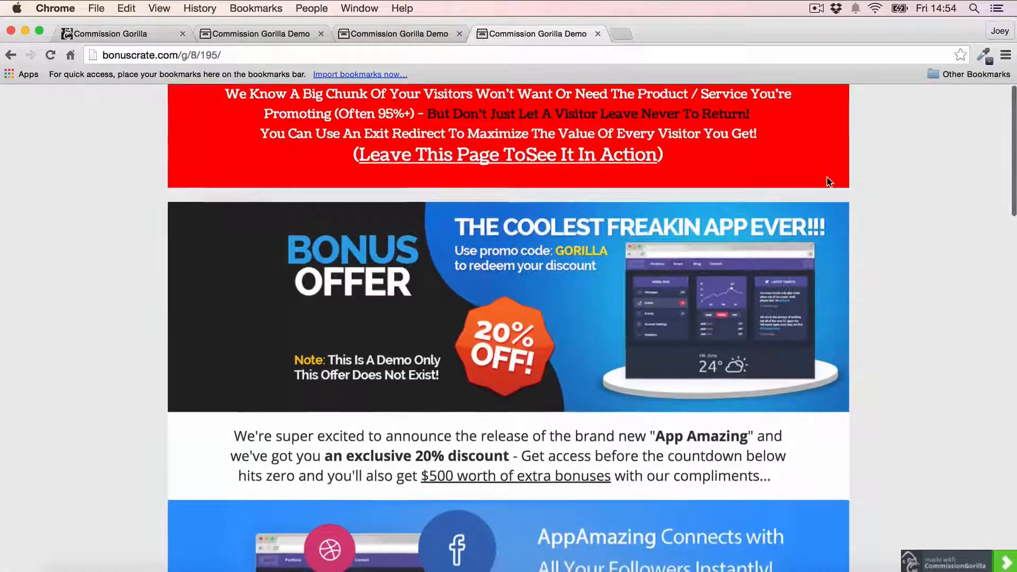
scroll(829, 181, "down", 5)
scroll(827, 181, "down", 10)
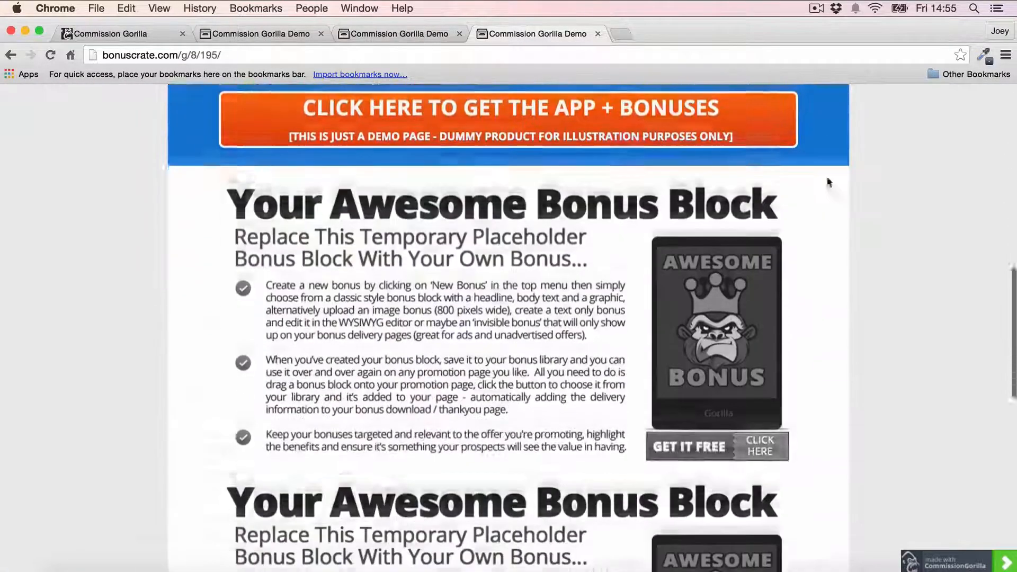
scroll(505, 238, "down", 7)
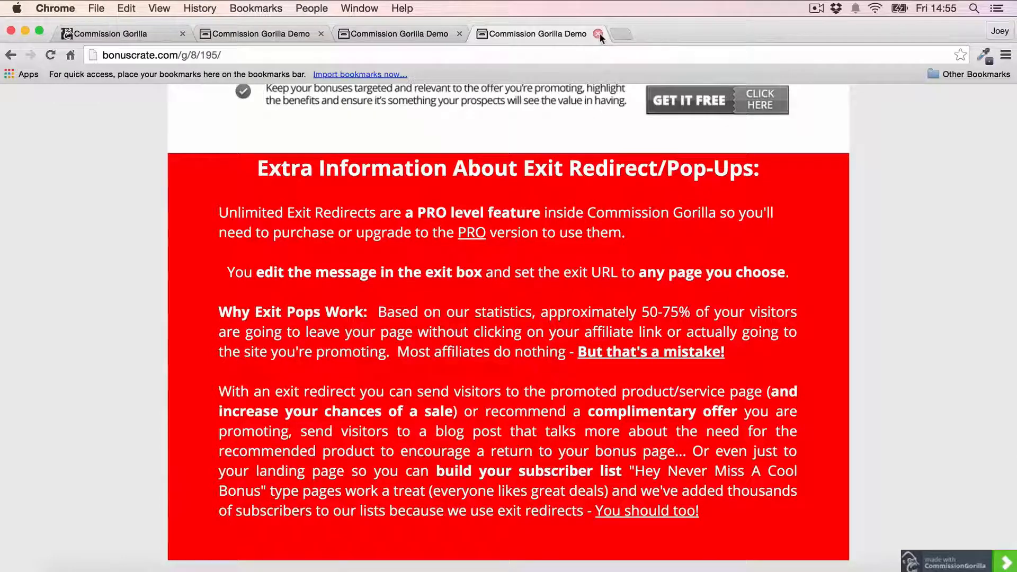
left_click(598, 34)
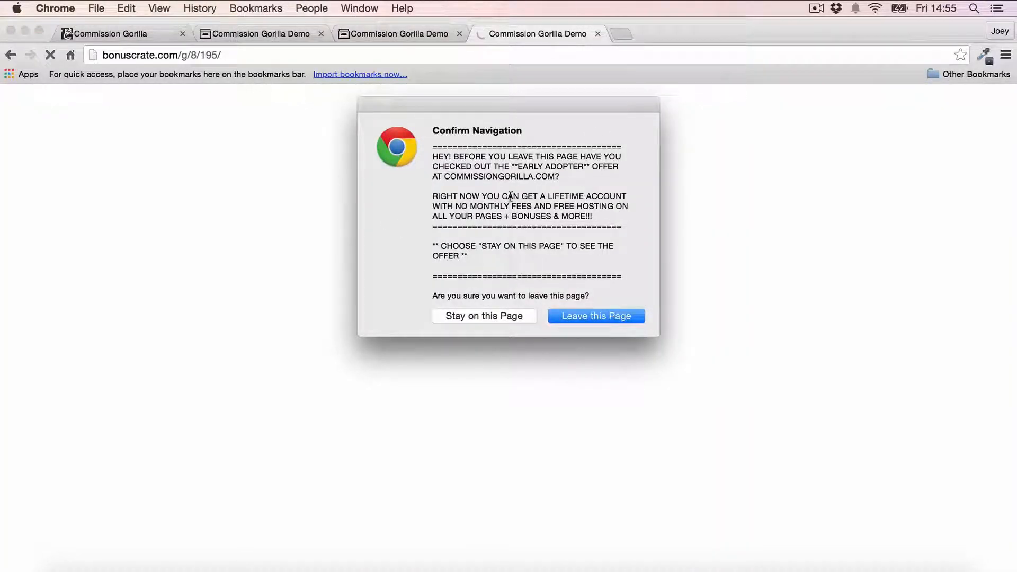
left_click(487, 317)
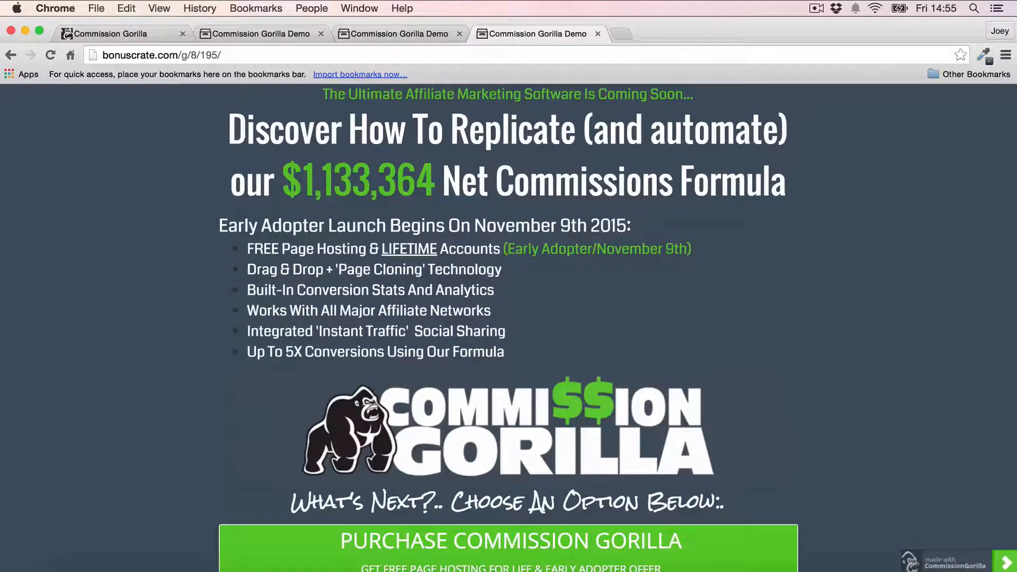
left_click(117, 35)
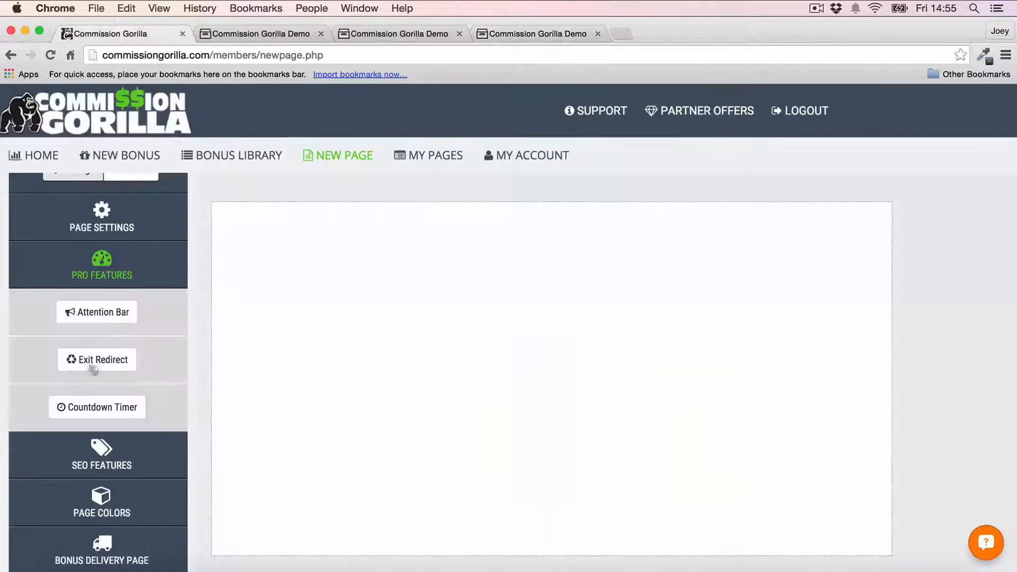
- Reload the Freelance Income System demo until its yellow attention bar shows across the top
left_click(402, 33)
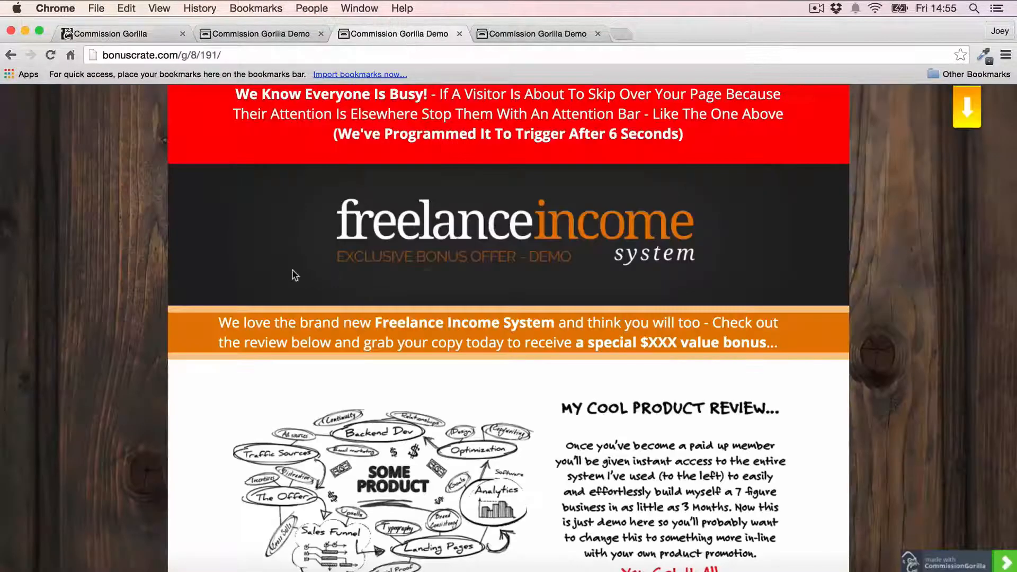
left_click(52, 56)
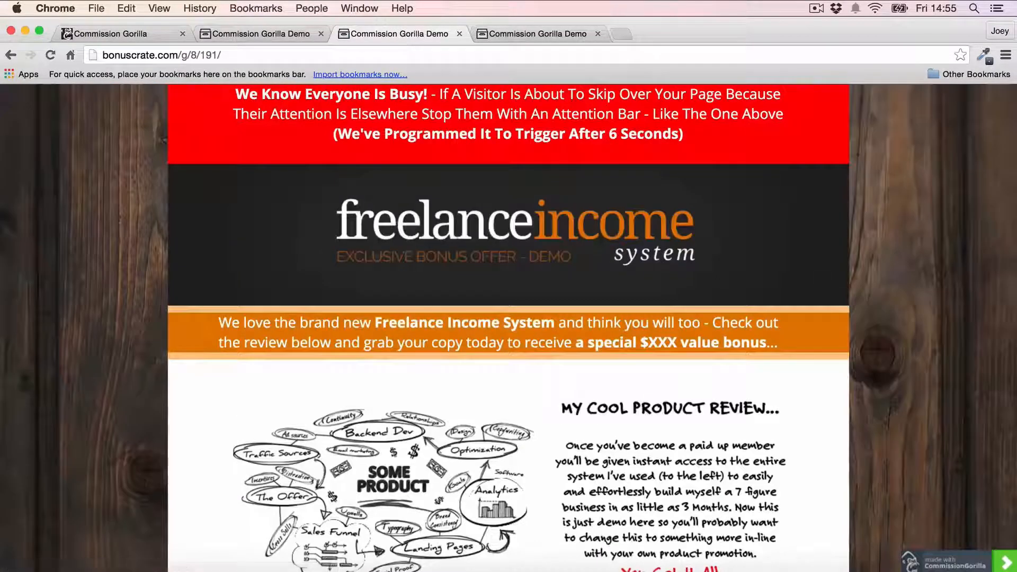
scroll(90, 261, "down", 3)
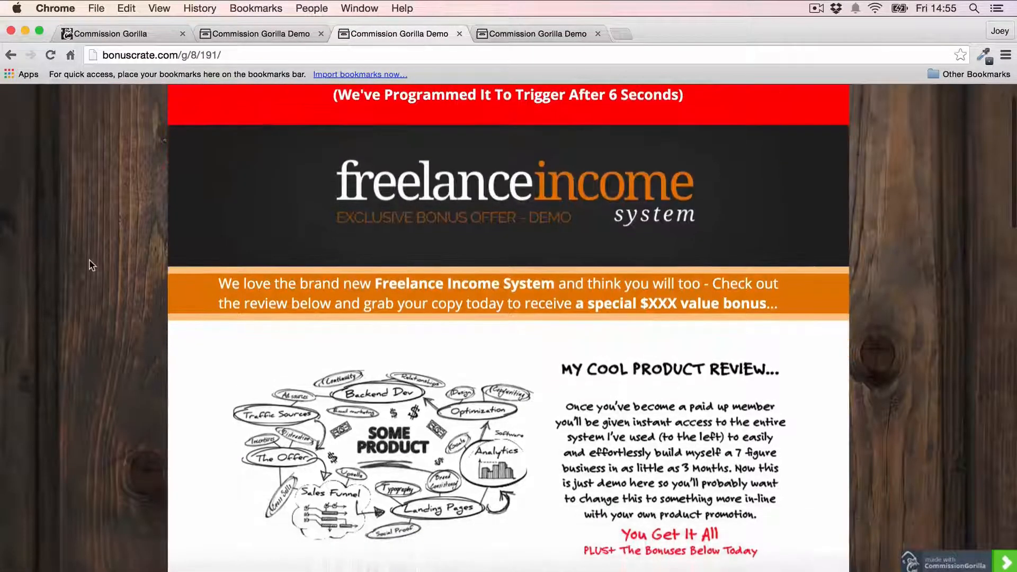
scroll(90, 261, "up", 3)
scroll(90, 263, "up", 1)
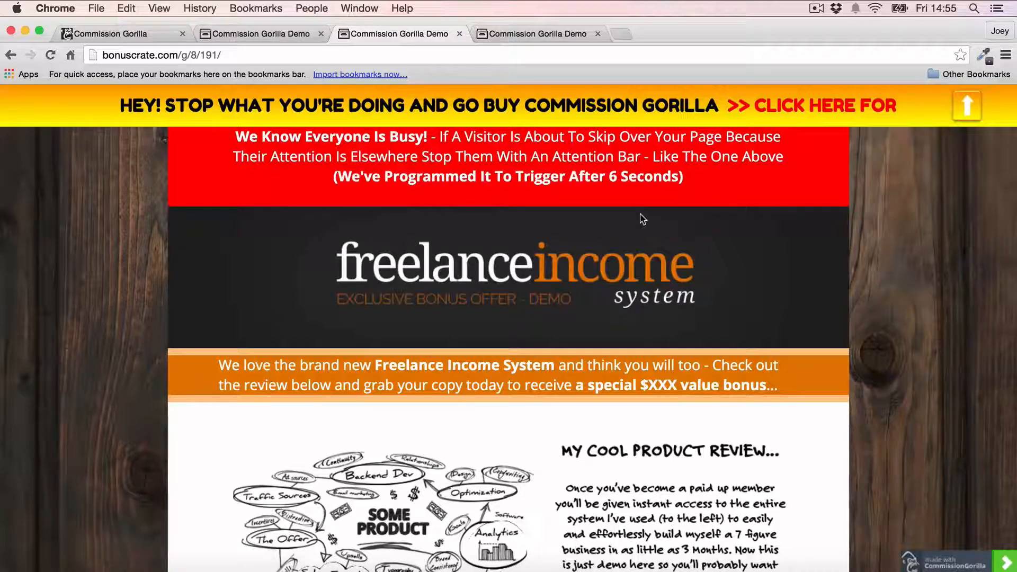
scroll(629, 247, "down", 20)
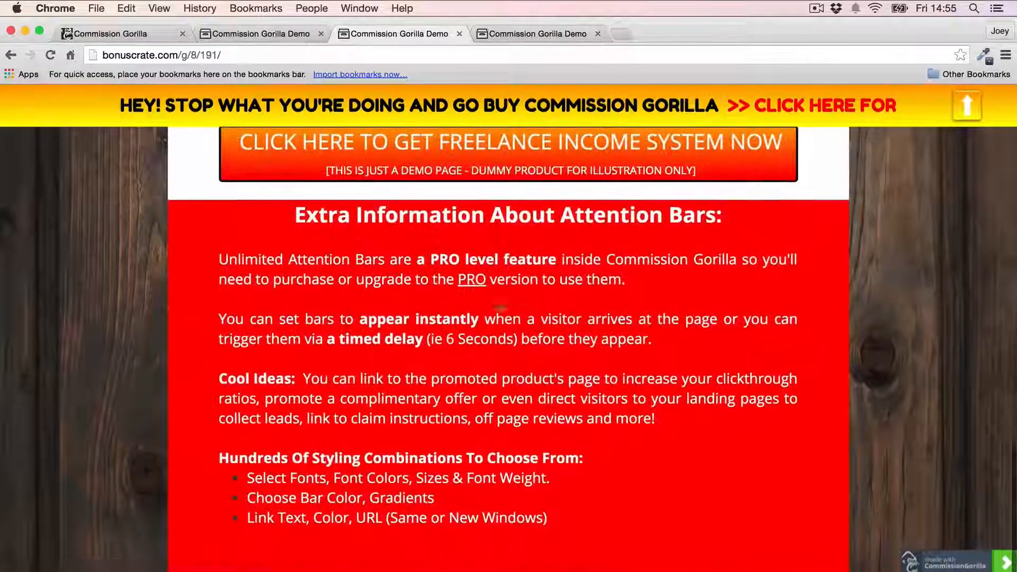
scroll(466, 302, "up", 1)
scroll(473, 301, "up", 5)
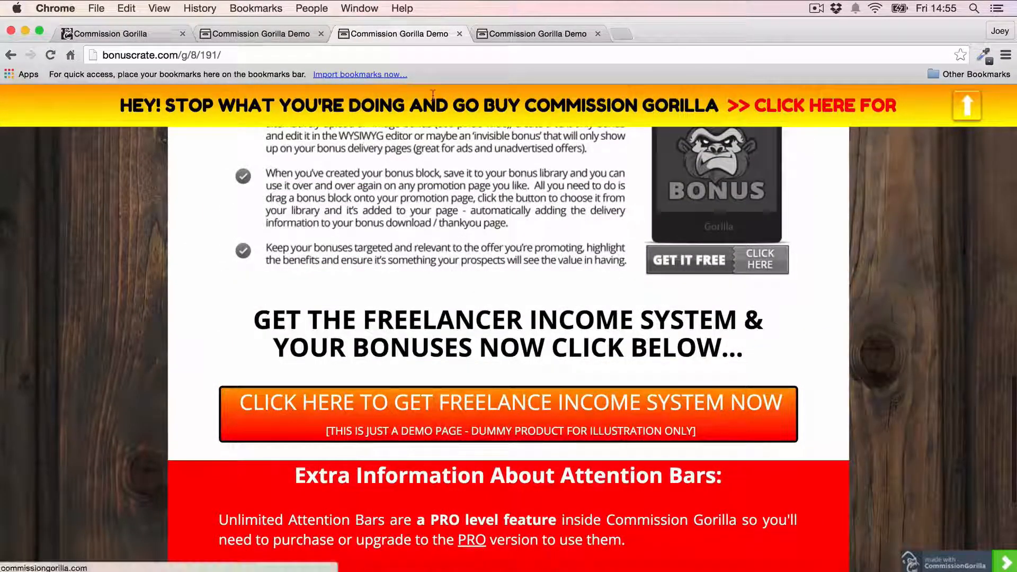
scroll(422, 231, "up", 15)
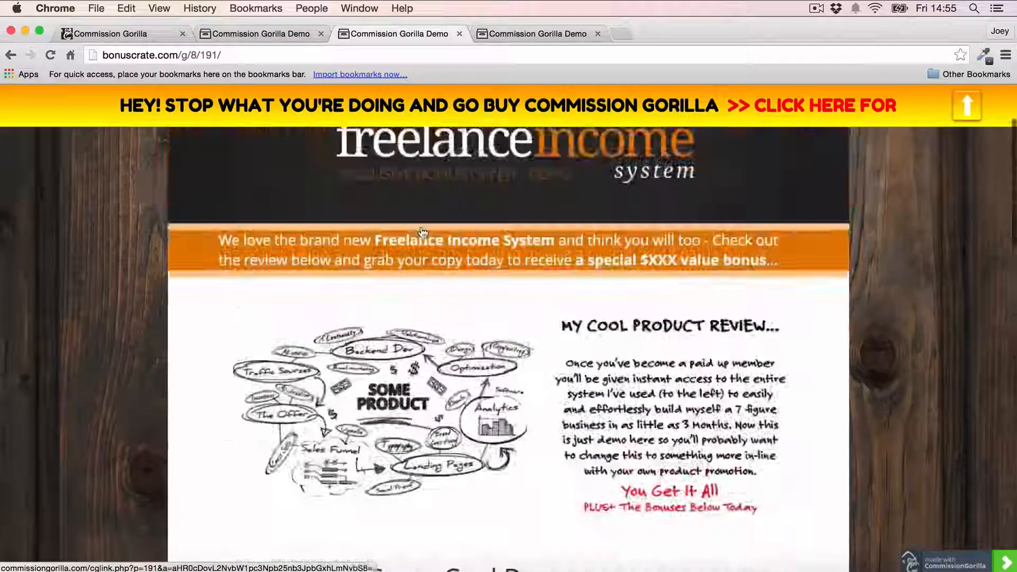
scroll(422, 232, "up", 3)
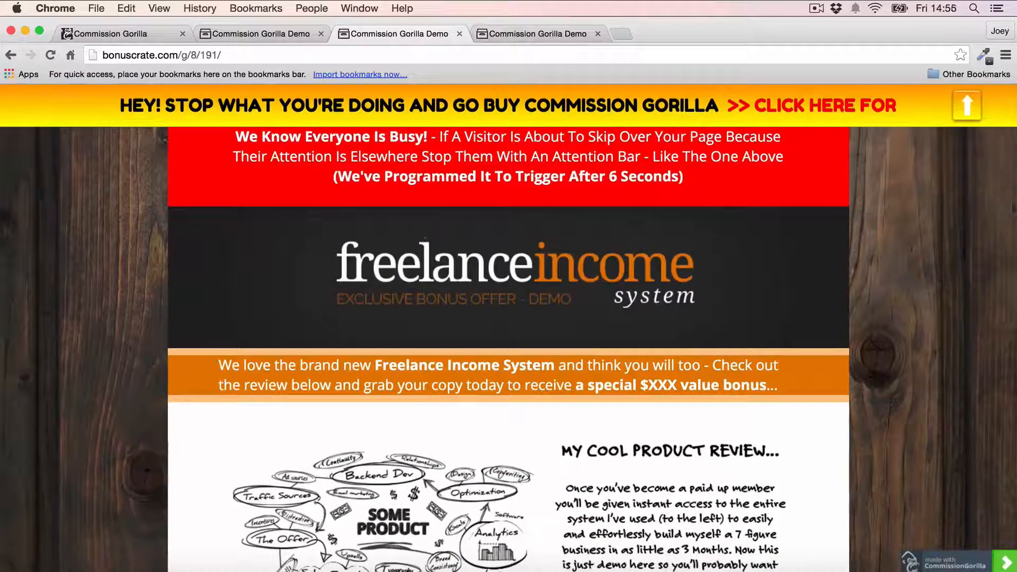
- Close the three demo tabs and go to the My Pages list
left_click(321, 34)
left_click(322, 34)
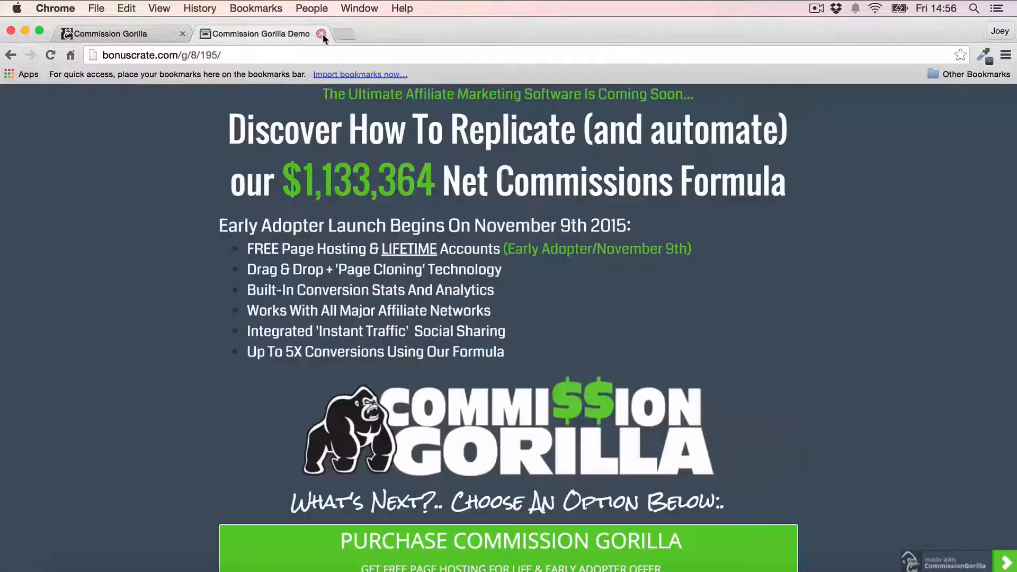
left_click(321, 33)
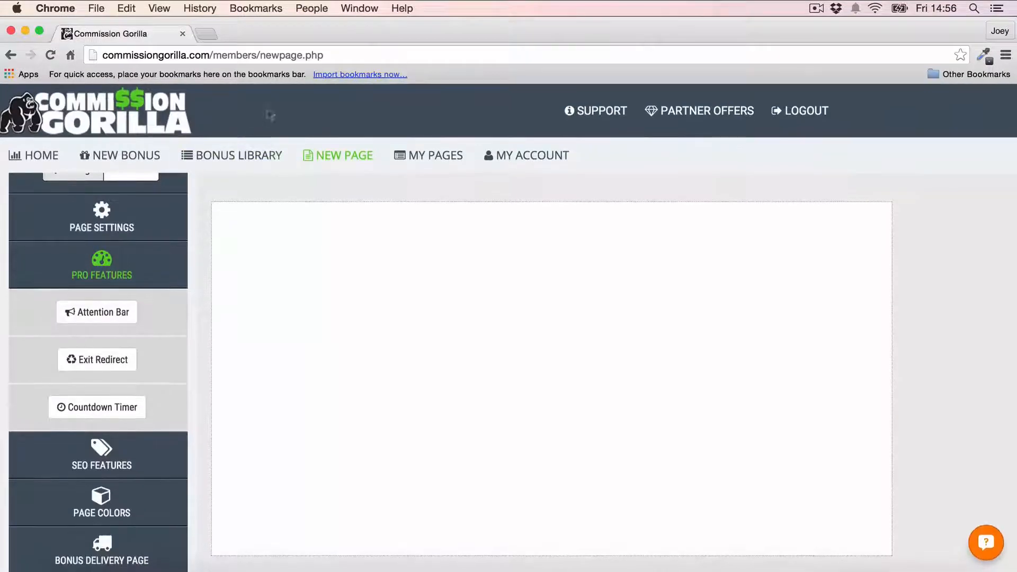
left_click(415, 157)
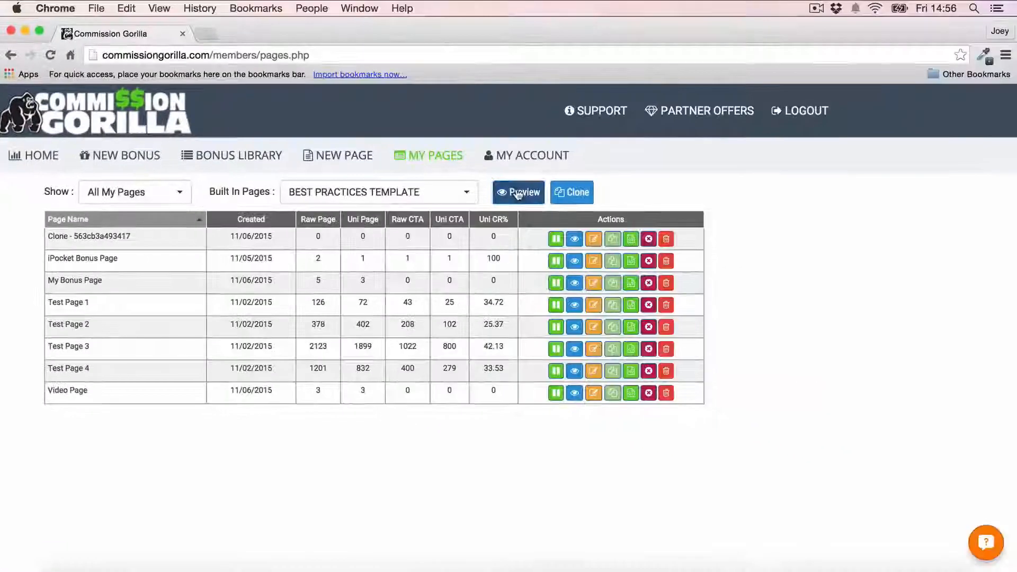
- Preview the Best Practices Template page, then close the preview
left_click(689, 171)
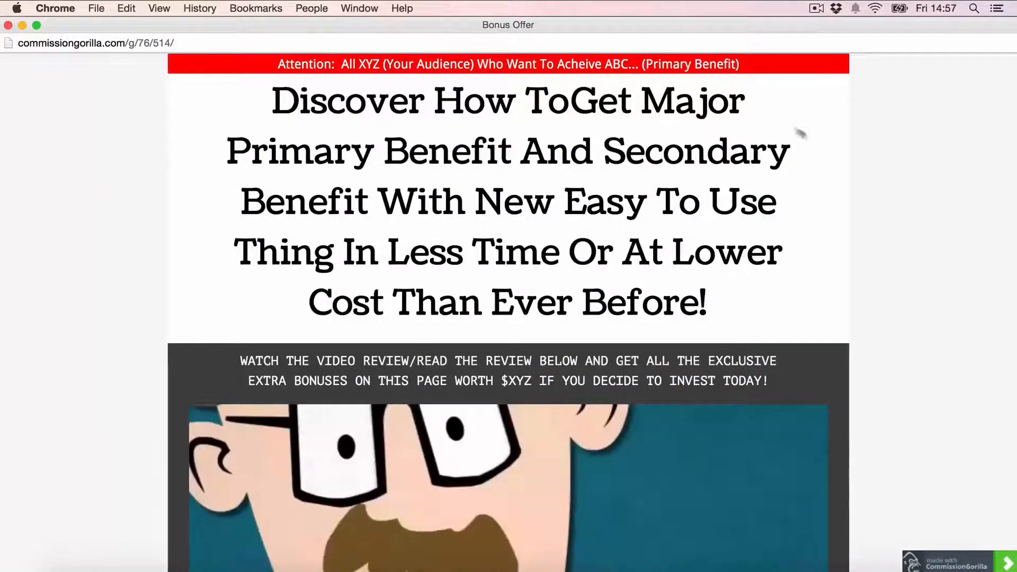
scroll(825, 138, "down", 3)
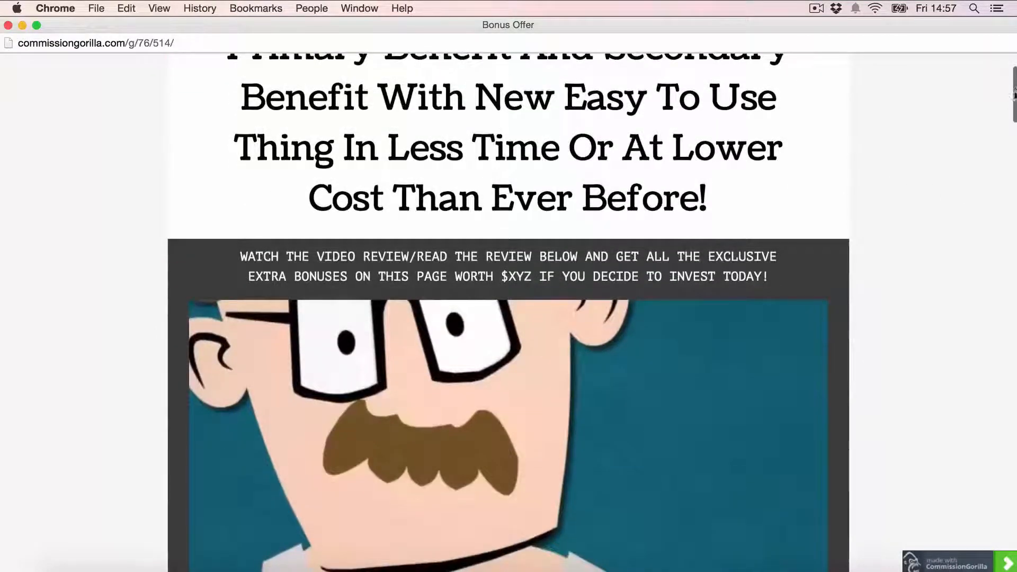
left_click_drag(1013, 90, 1011, 503)
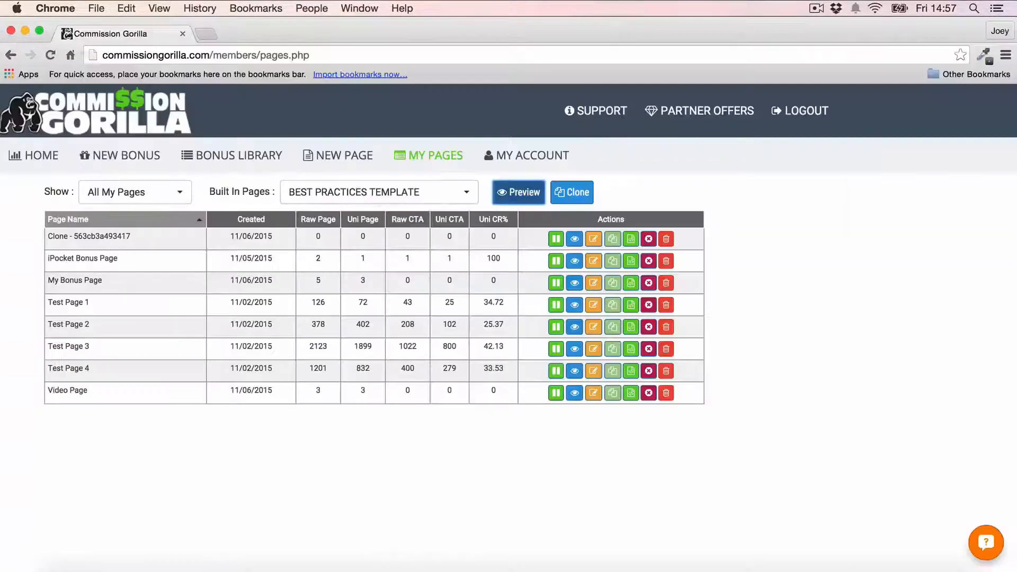
left_click(6, 33)
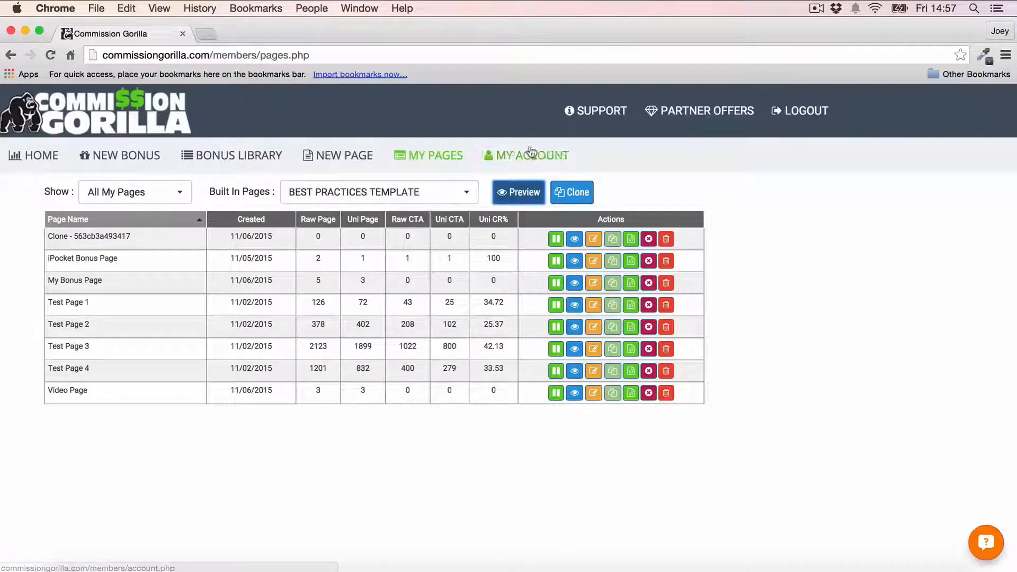
- Clone the Best Practices template into a new page and dismiss the cloned-page notice
left_click(578, 192)
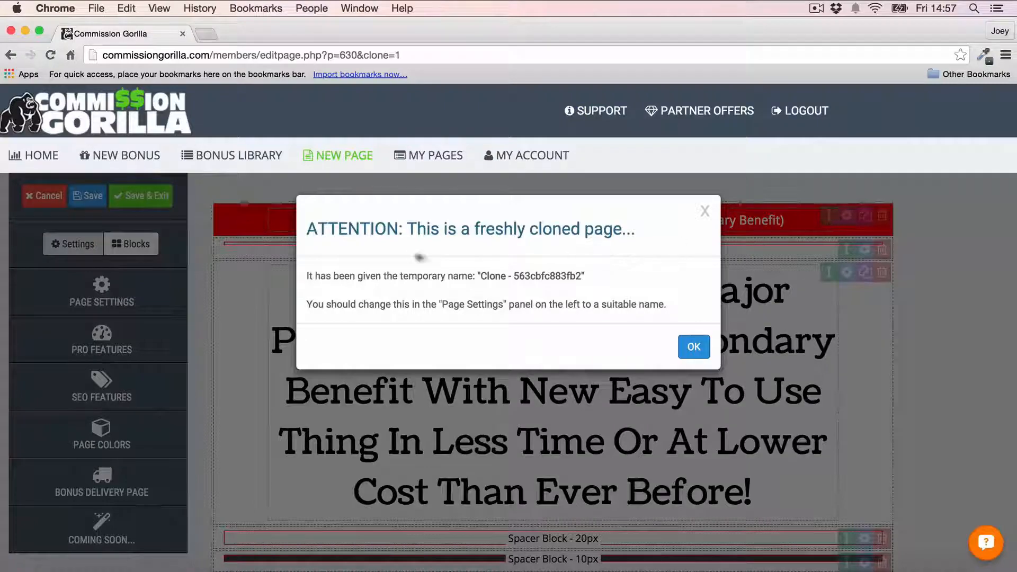
left_click(693, 345)
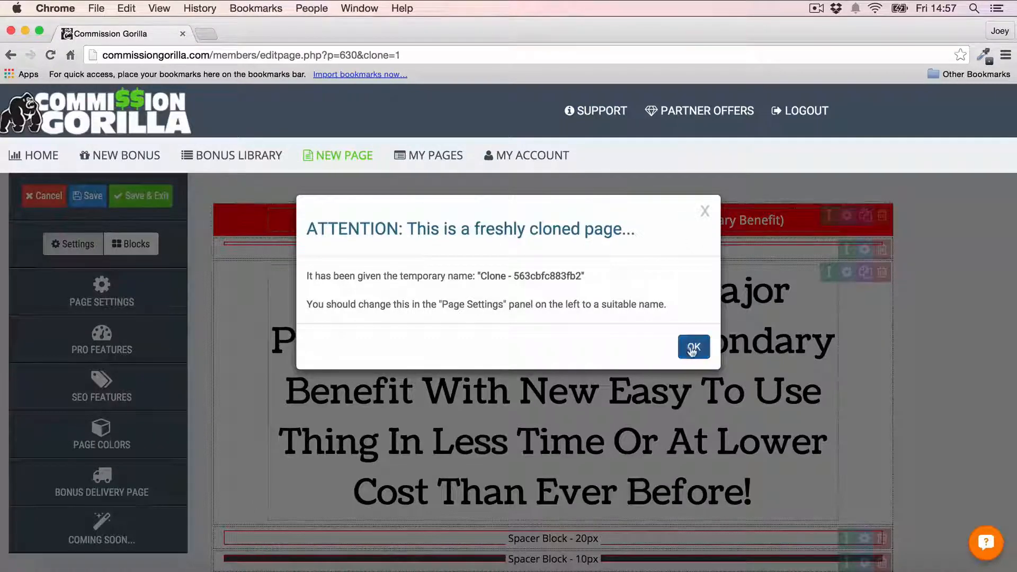
scroll(853, 224, "down", 15)
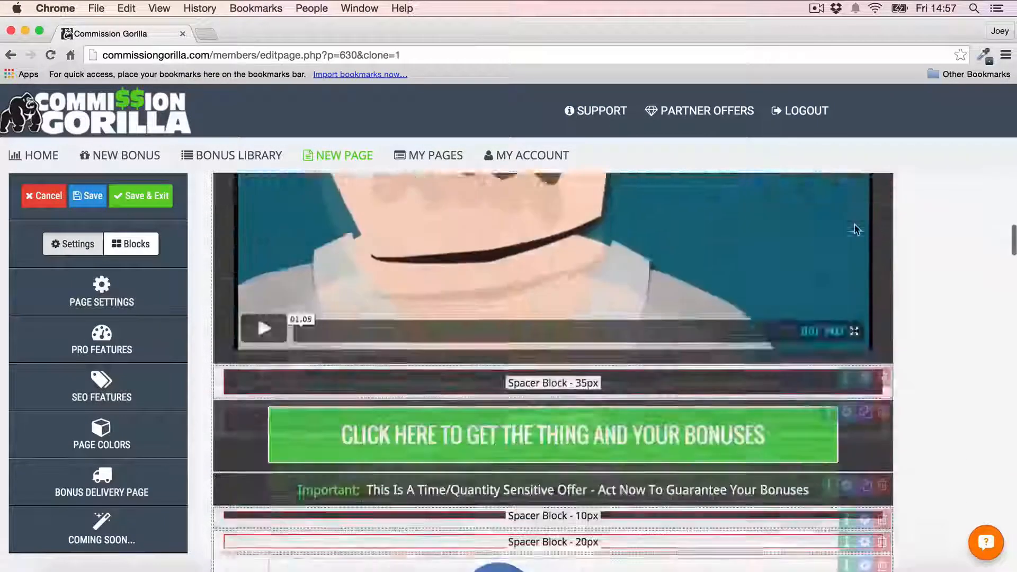
scroll(855, 229, "down", 4)
scroll(854, 229, "up", 20)
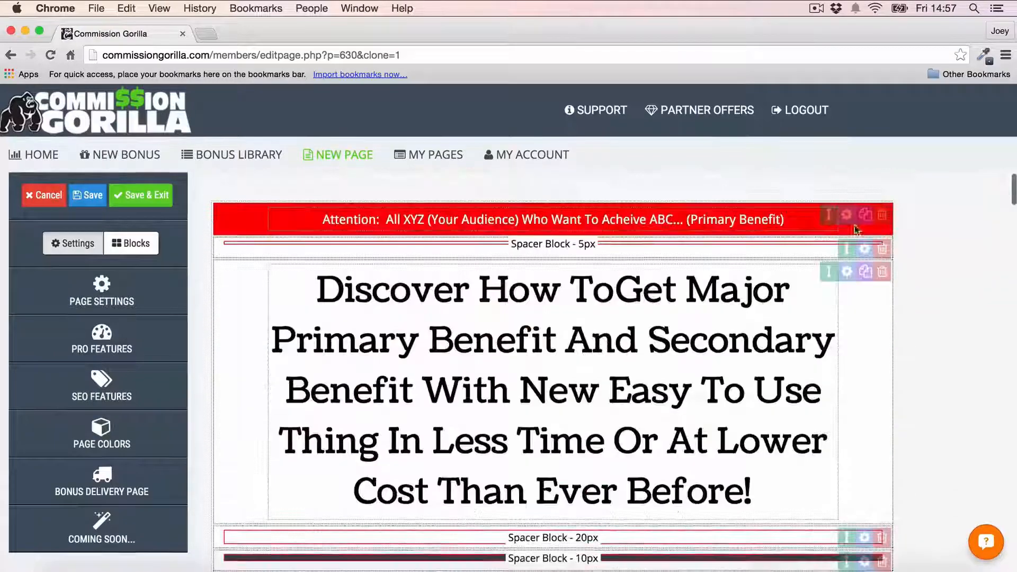
- Replace the main headline text with 'Your Own Headline'
left_click(453, 296)
left_click_drag(304, 288, 763, 503)
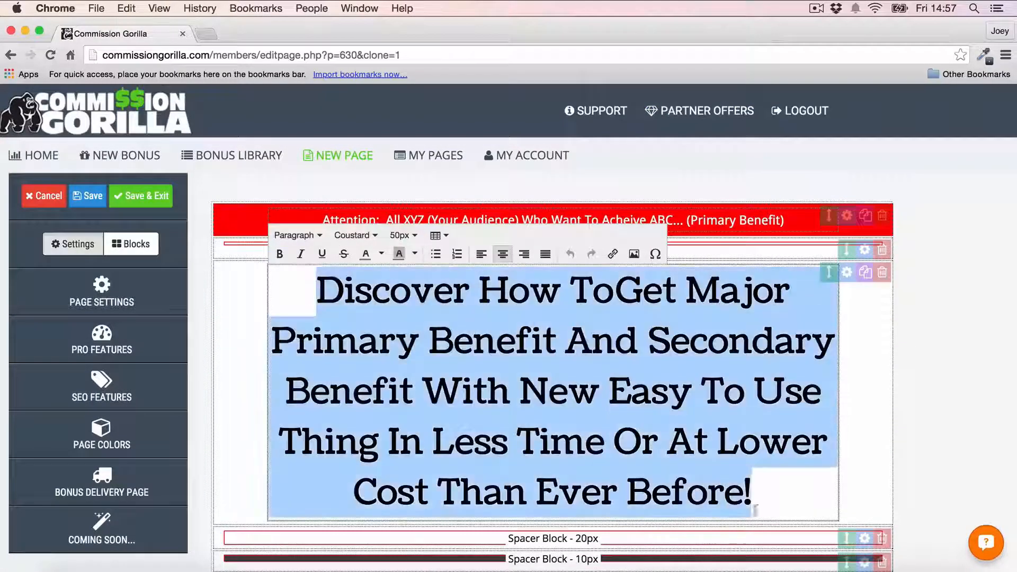
type("yOU")
key("BackSpace")
key("BackSpace")
key("BackSpace")
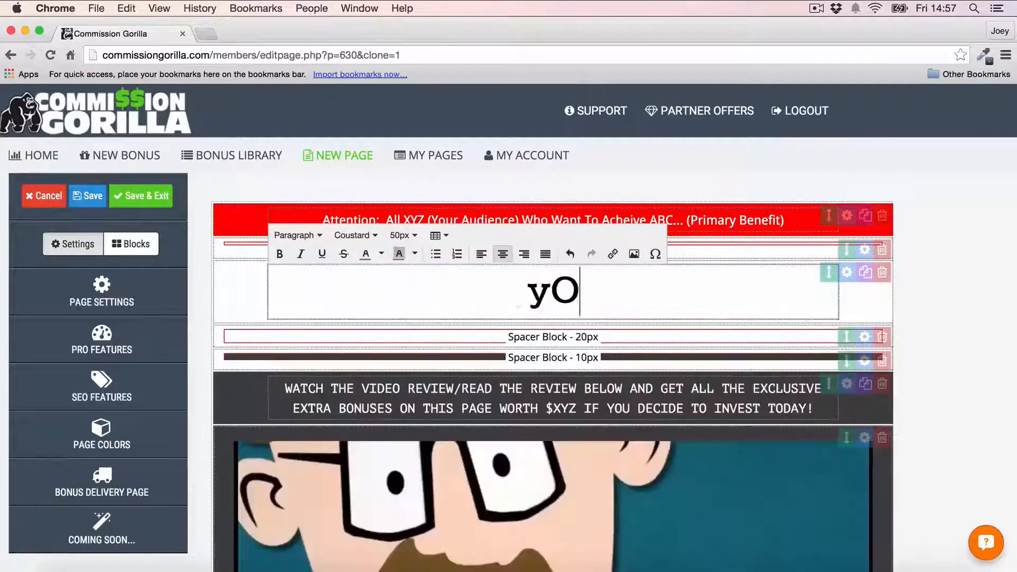
type("Your Own Headline")
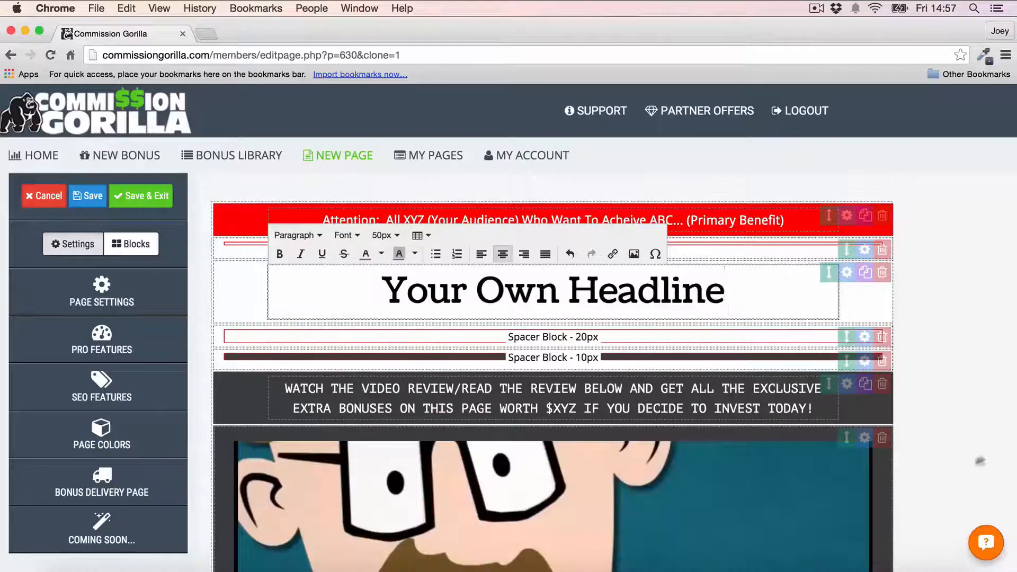
left_click(1006, 421)
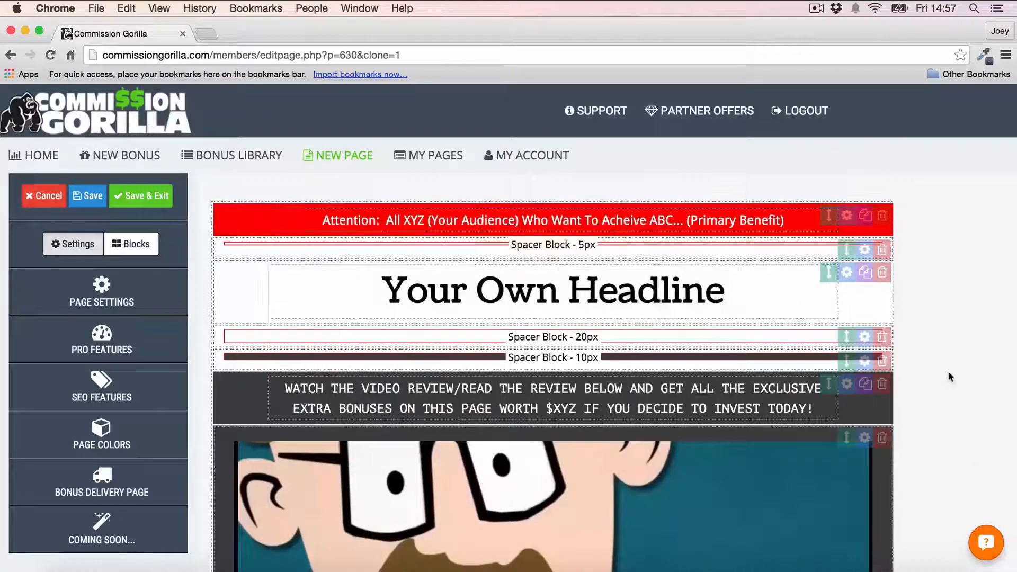
left_click_drag(829, 216, 827, 250)
scroll(909, 261, "down", 6)
scroll(910, 262, "down", 1)
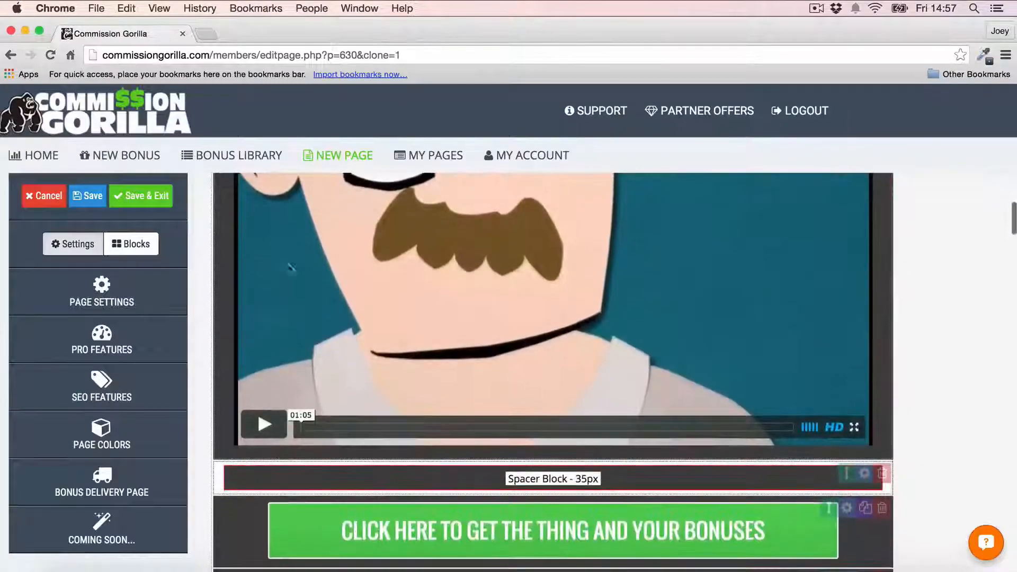
- Change the green call-to-action button's main text to 'change' and confirm
scroll(452, 301, "down", 5)
left_click(453, 301)
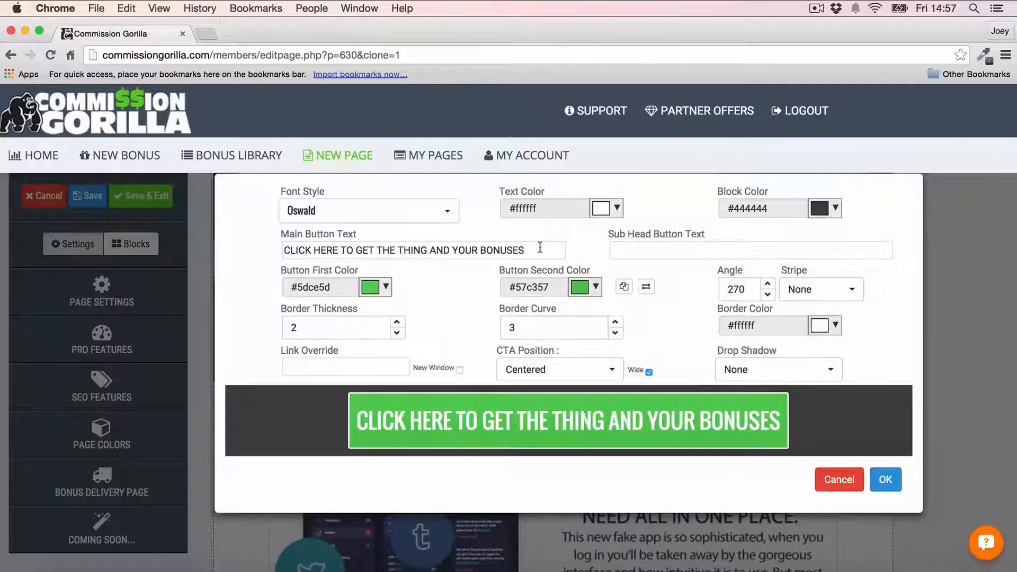
triple_click(540, 248)
type("change")
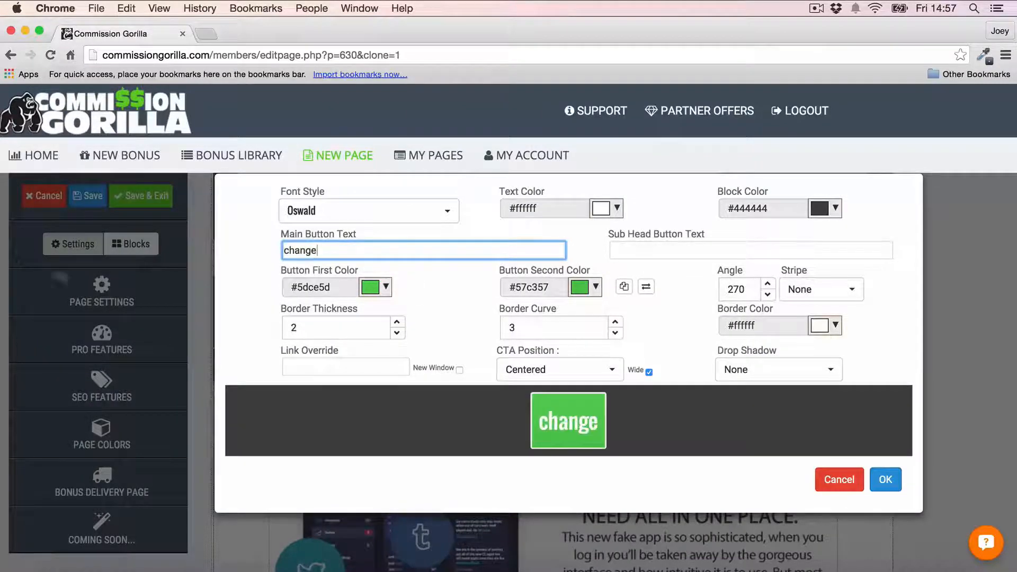
left_click(884, 479)
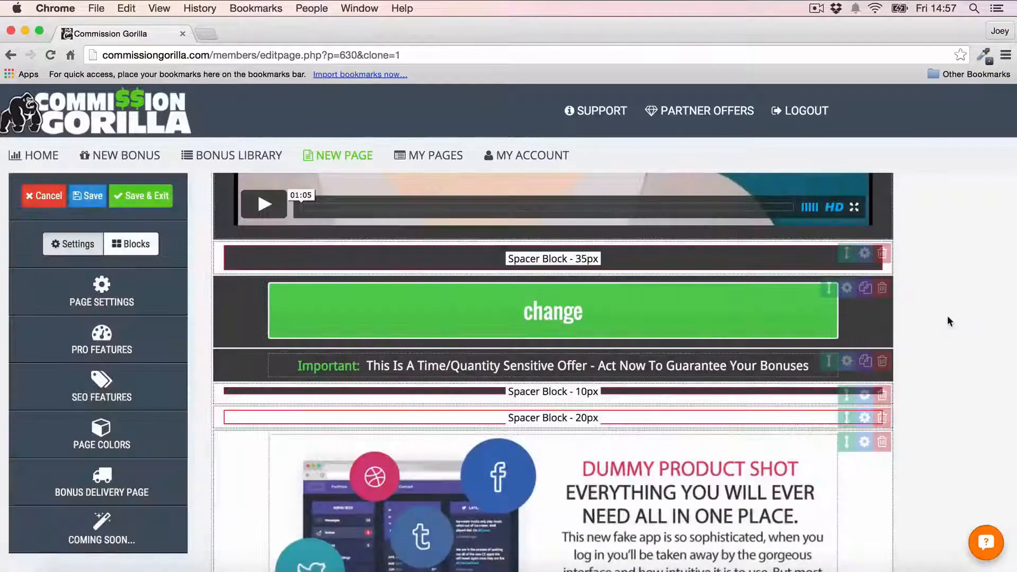
- Delete the placeholder 'Your Awesome Bonus Block' from the cloned page
scroll(947, 316, "down", 10)
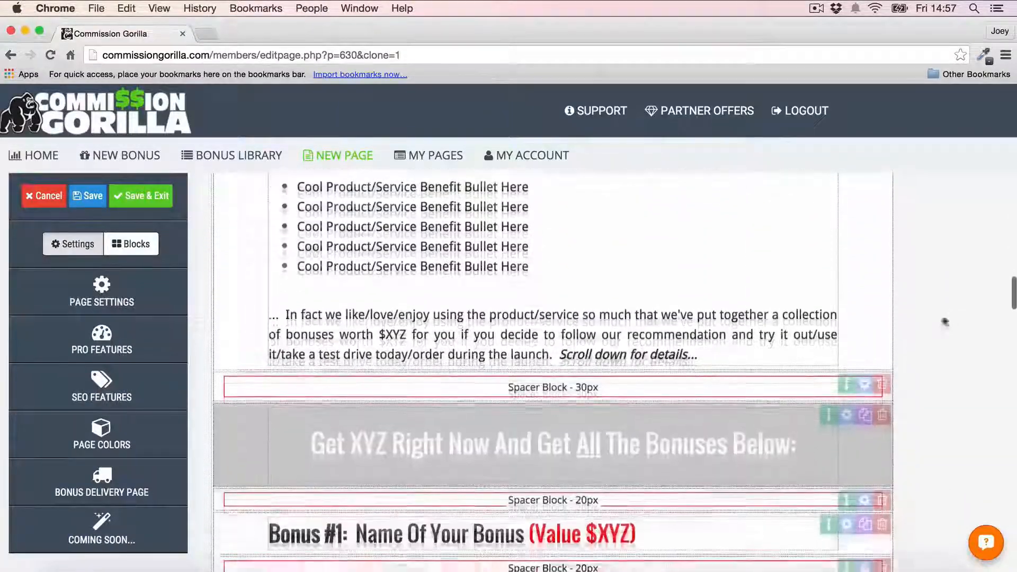
scroll(923, 286, "down", 5)
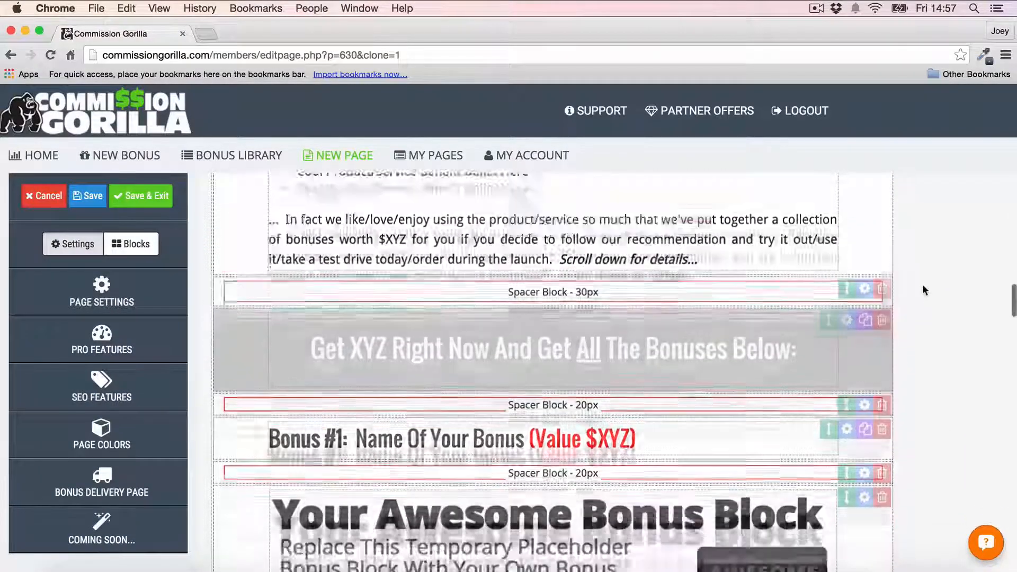
scroll(922, 286, "down", 10)
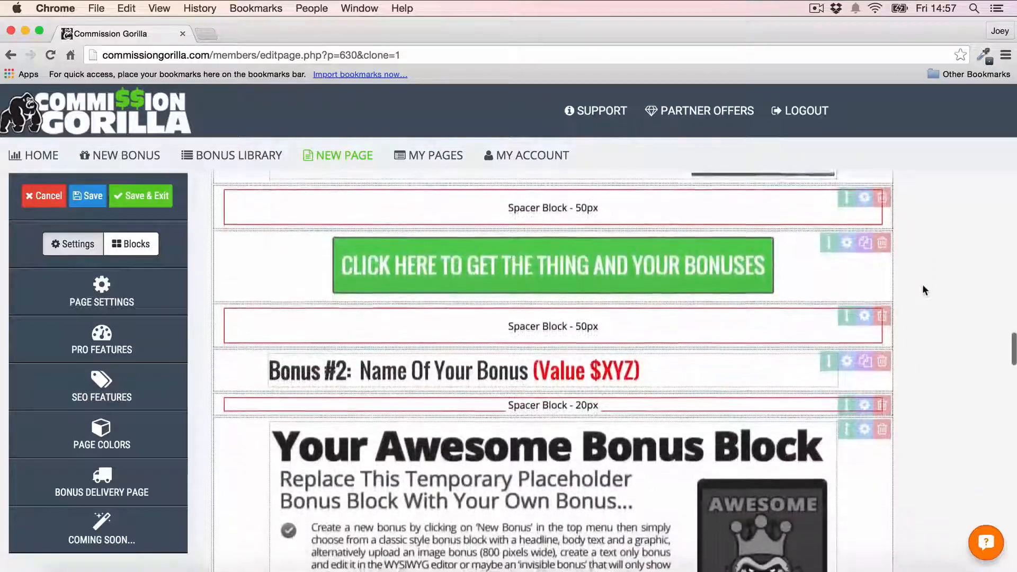
scroll(922, 290, "down", 15)
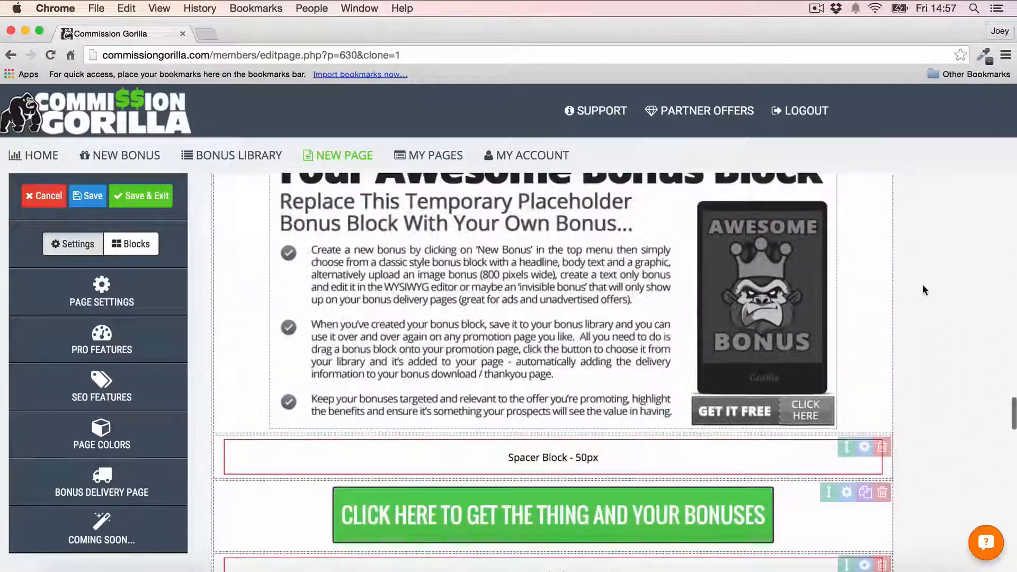
scroll(922, 290, "up", 15)
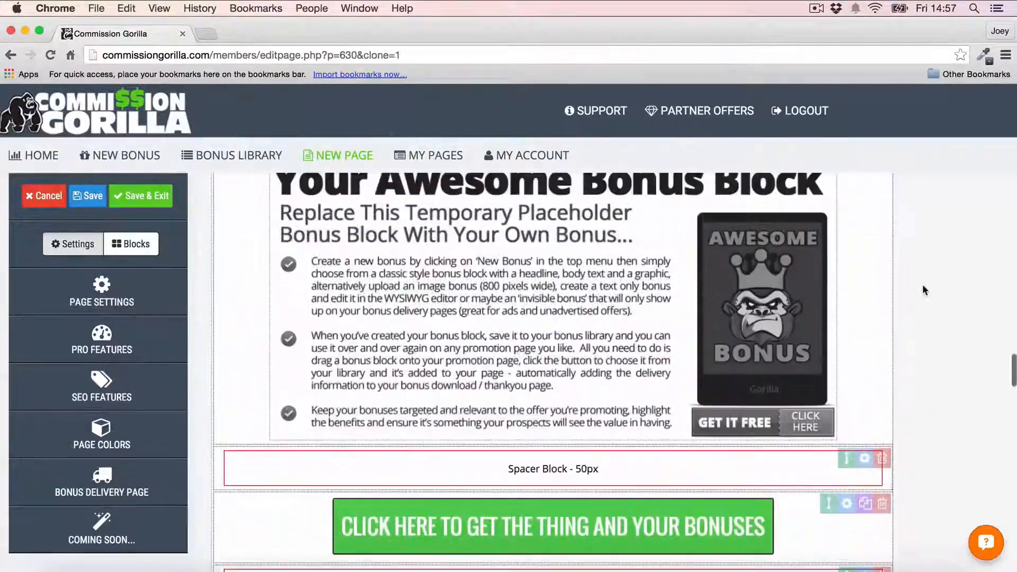
scroll(615, 371, "up", 2)
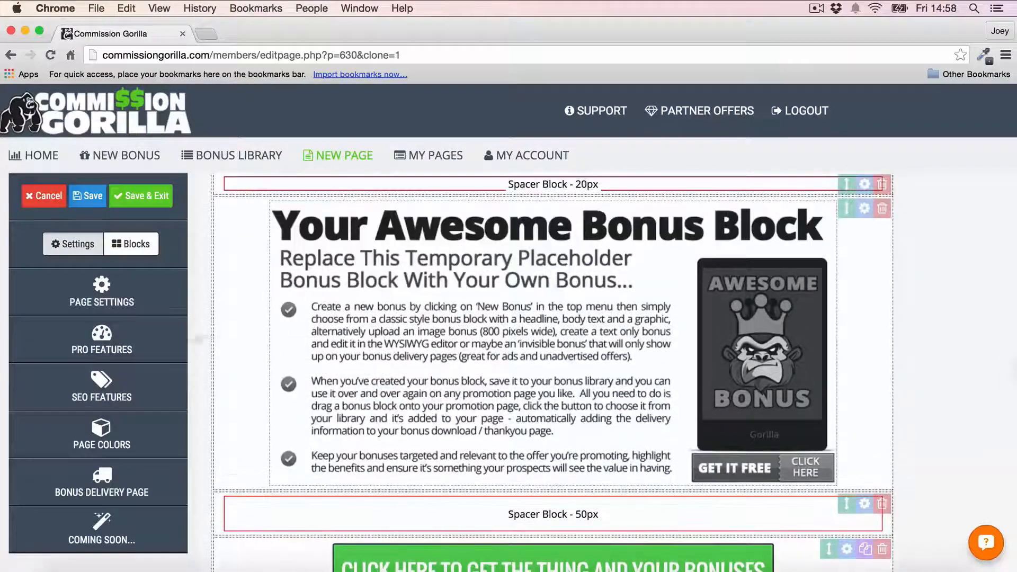
scroll(617, 237, "up", 1)
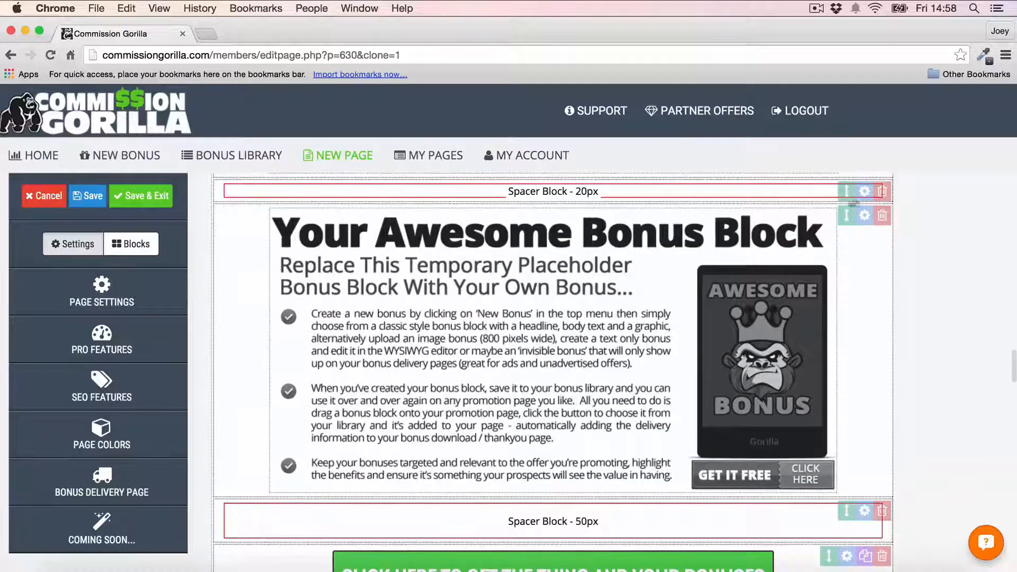
left_click(882, 217)
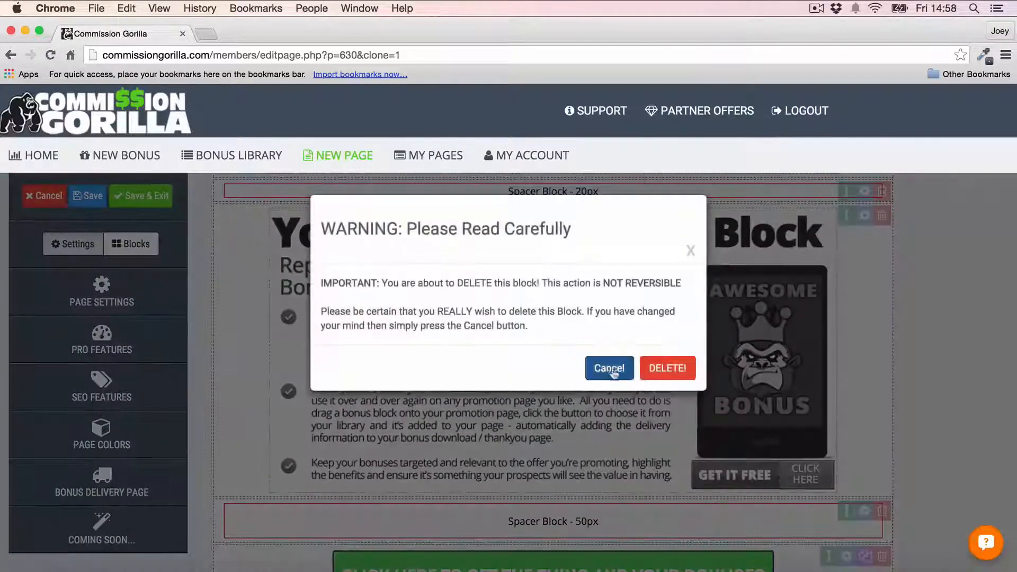
left_click(665, 368)
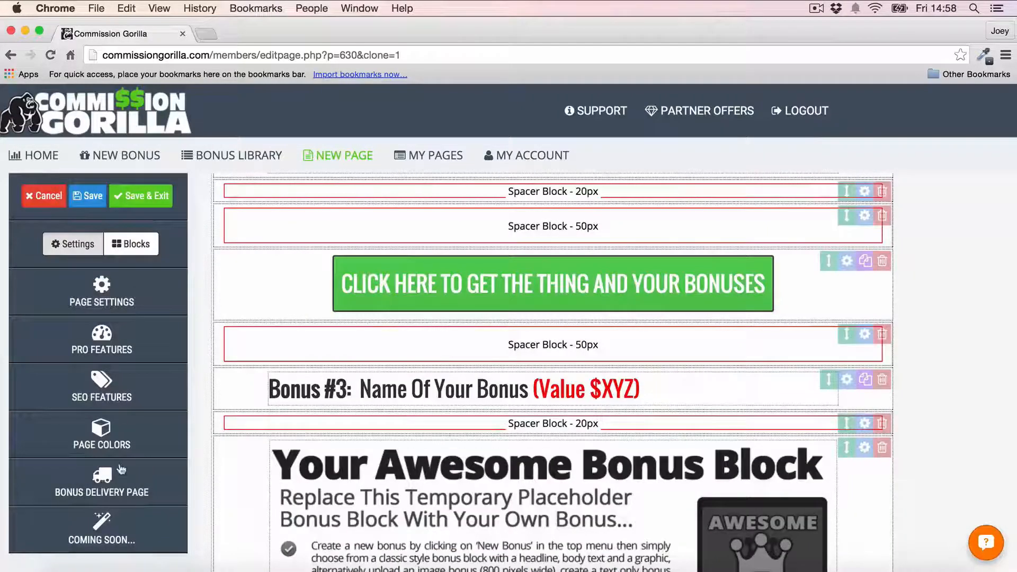
- Place a Bonus Block under 'Bonus #5' and fill it with the Media Buying 101 library bonus
left_click(131, 243)
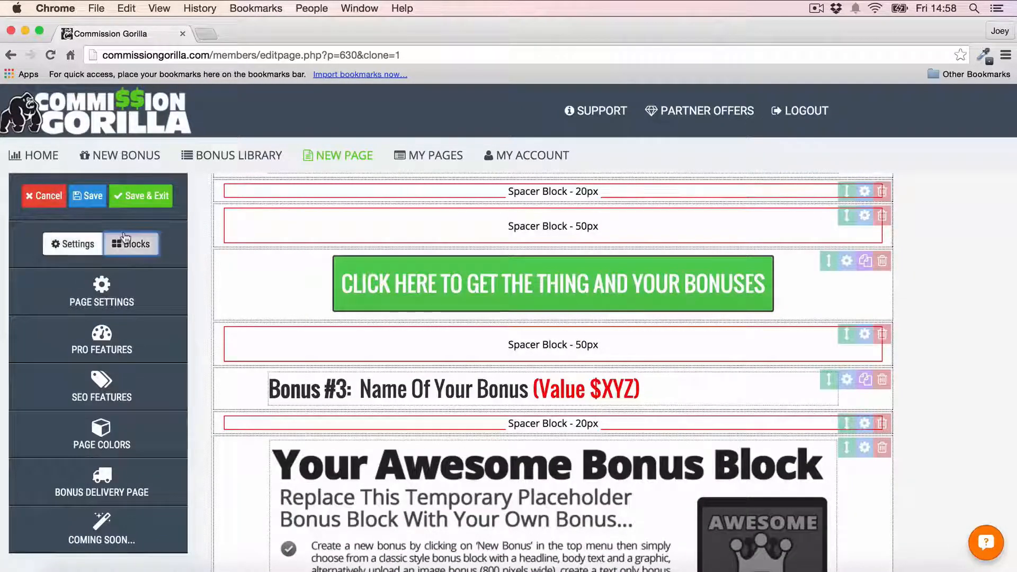
left_click(113, 475)
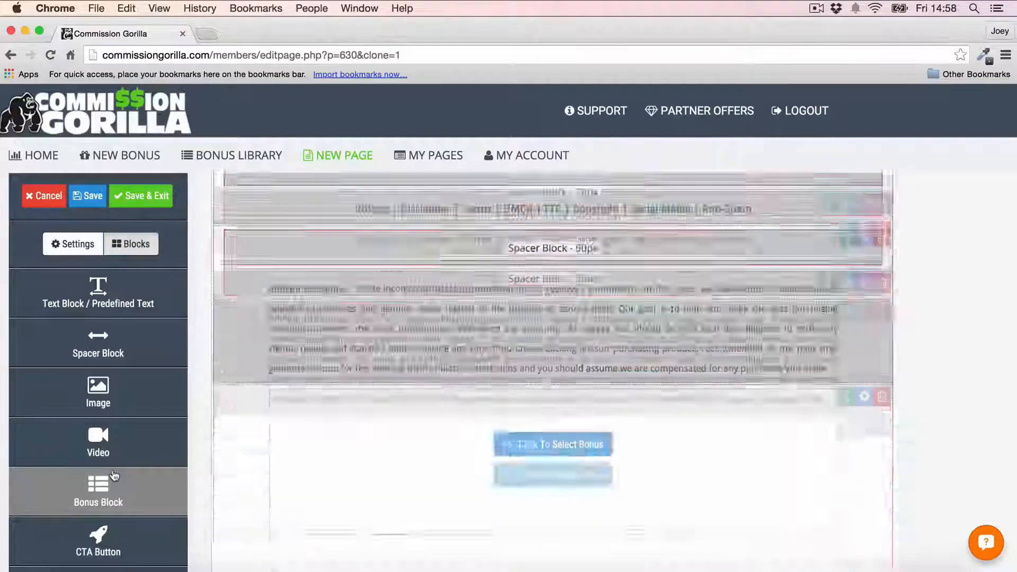
left_click_drag(840, 215, 826, 334)
left_click(568, 369)
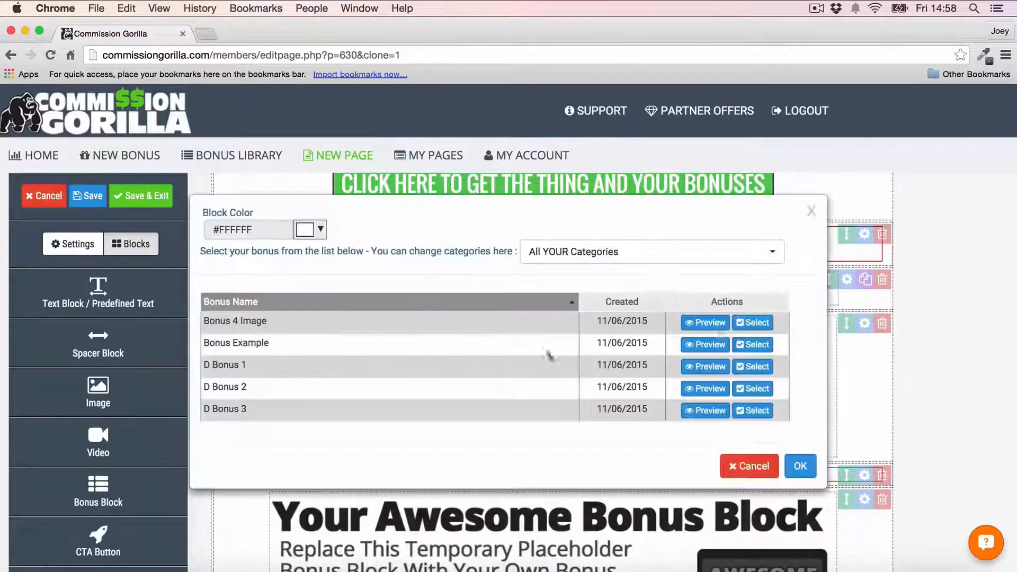
left_click(752, 344)
scroll(953, 280, "down", 7)
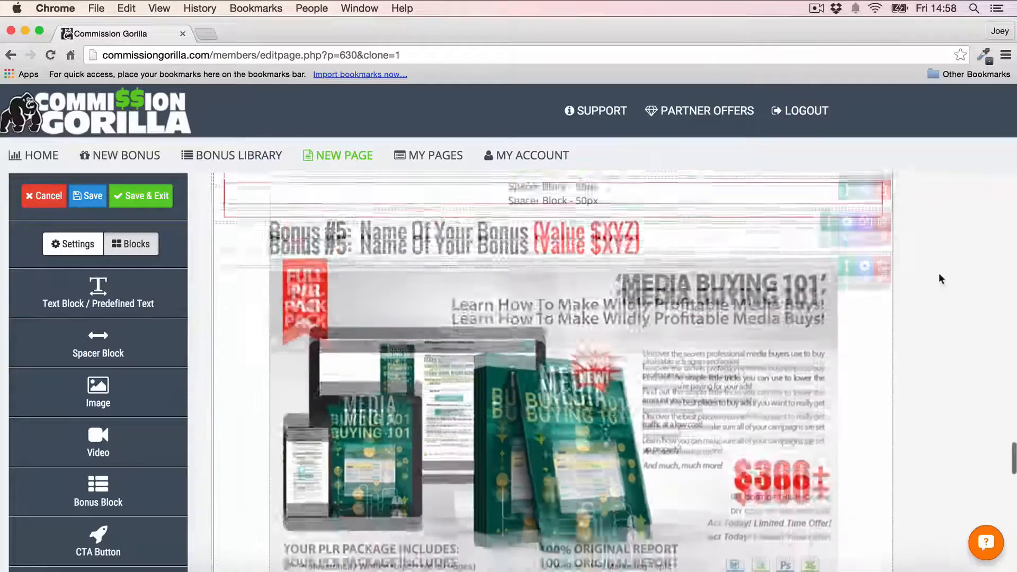
scroll(938, 274, "up", 7)
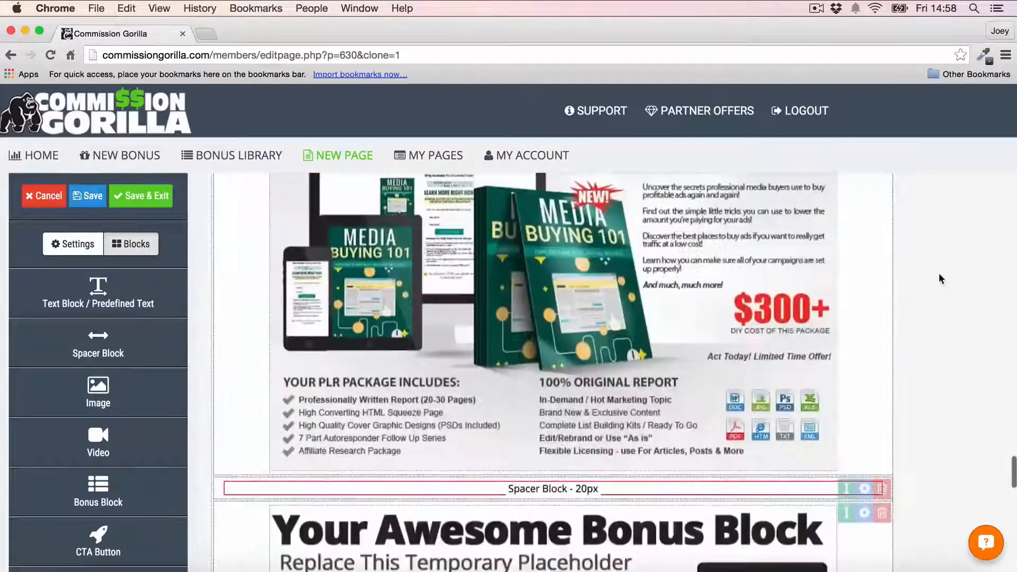
scroll(524, 210, "up", 8)
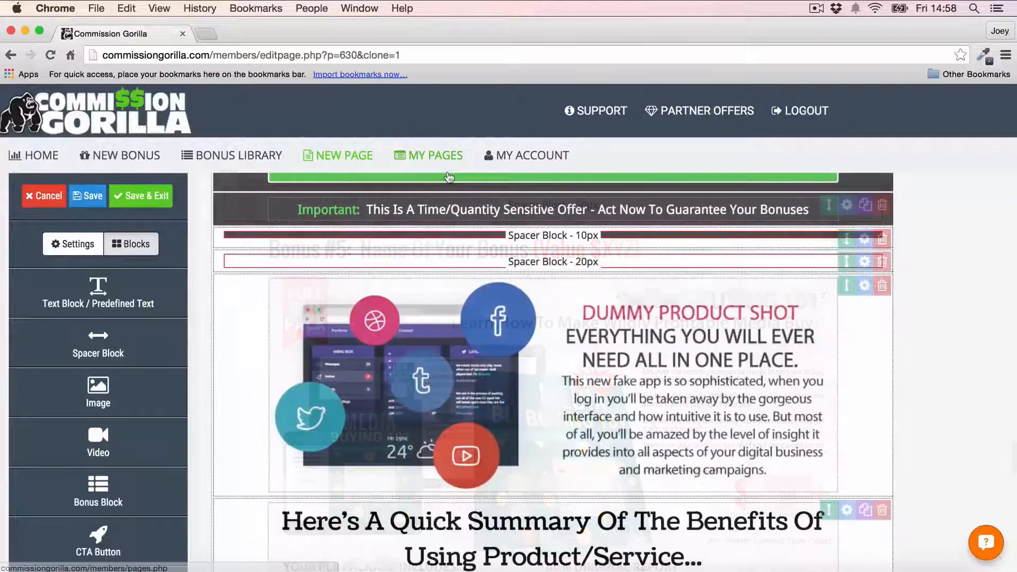
scroll(601, 86, "up", 1)
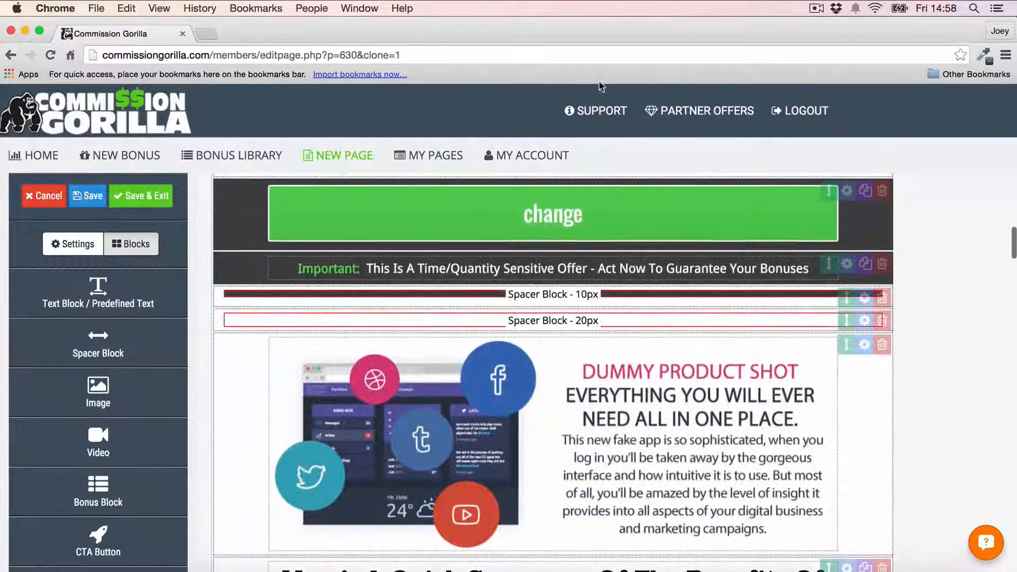
- Open My Account and download the plugin from the WordPress Integration section
left_click(543, 158)
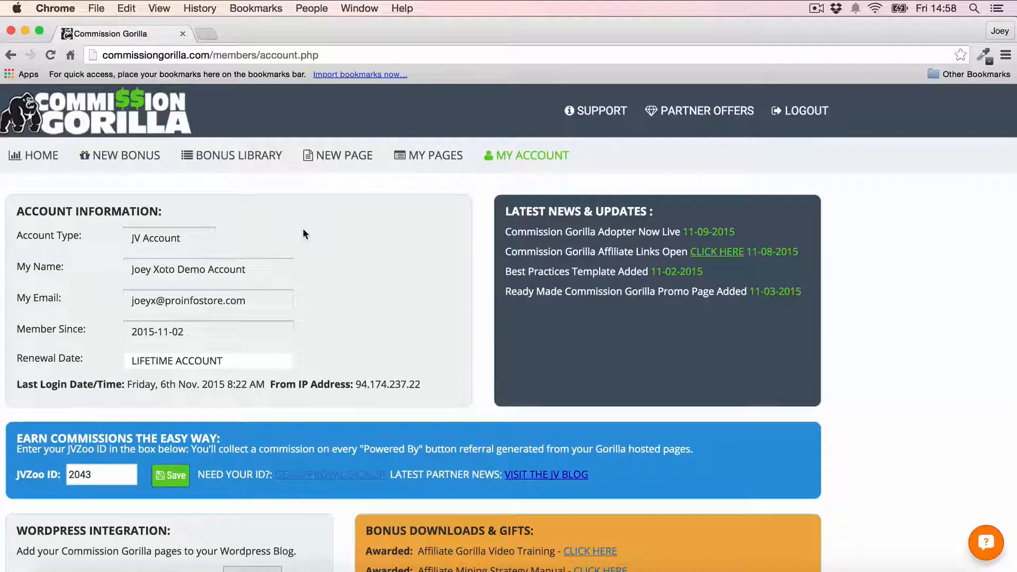
scroll(304, 229, "down", 5)
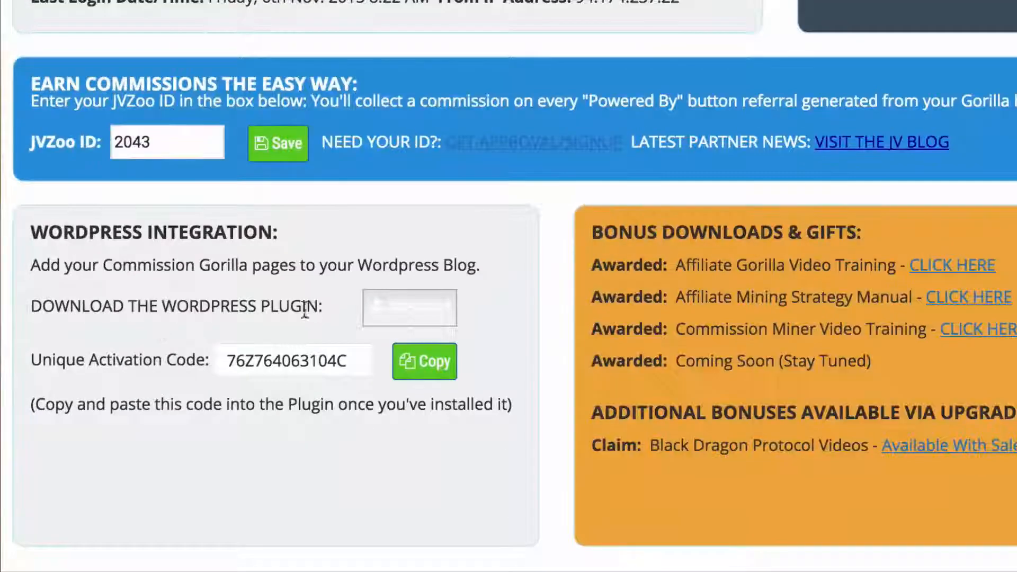
left_click(419, 321)
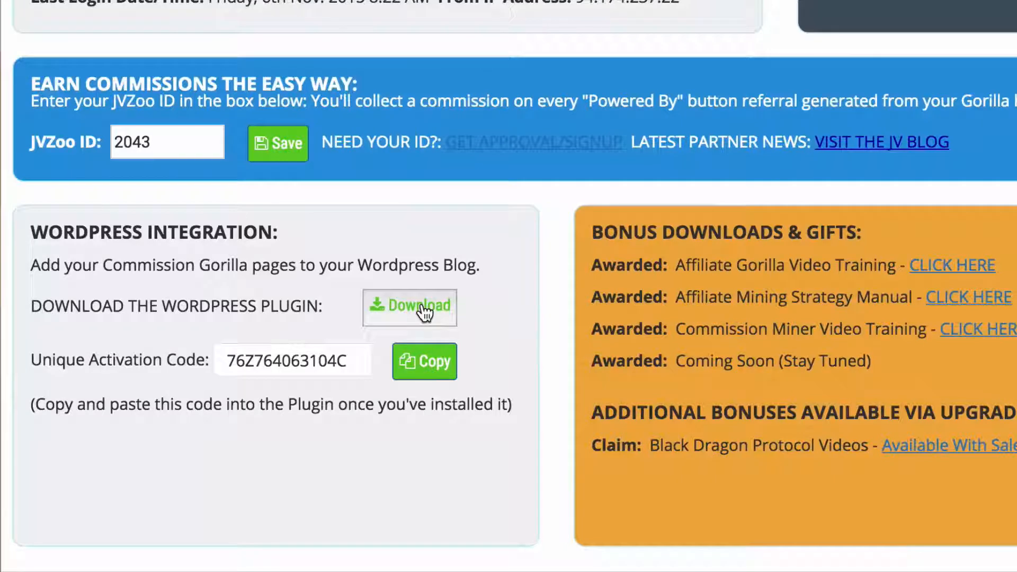
left_click(423, 313)
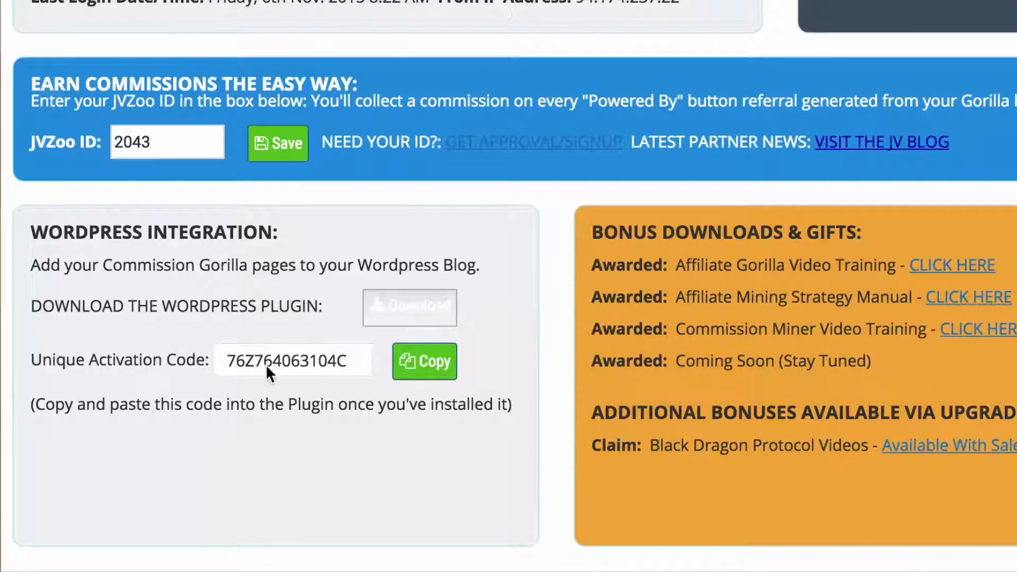